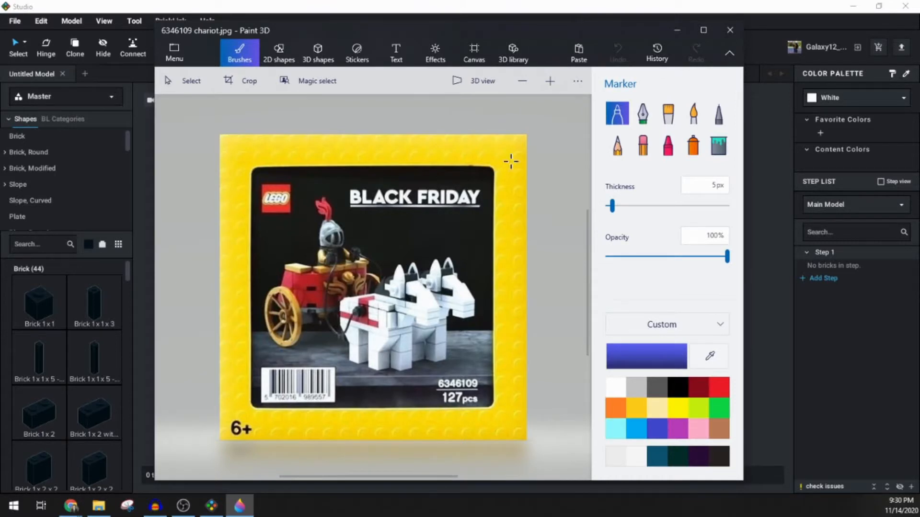
# Move the chariot reference picture window off the modelling screen and return to the empty model in Studio.
pyautogui.moveTo(384, 31); pyautogui.dragTo(389, 37)
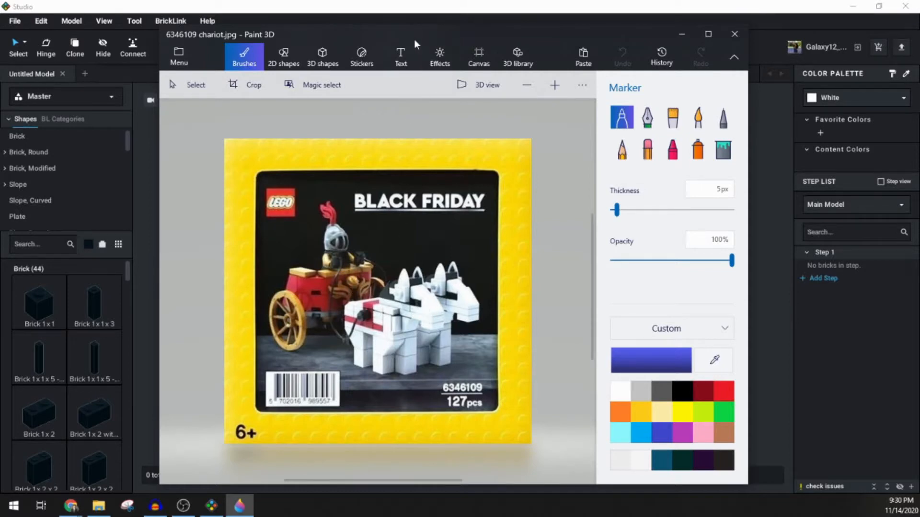
pyautogui.moveTo(411, 34)
pyautogui.mouseDown()
pyautogui.moveTo(697, 59)
pyautogui.moveTo(919, 48)
pyautogui.mouseUp()
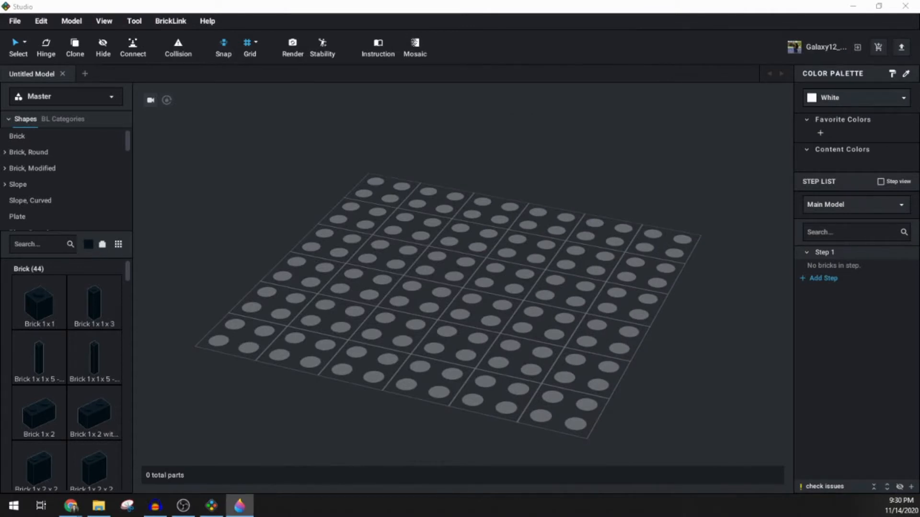
pyautogui.moveTo(306, 303); pyautogui.dragTo(455, 308, button='right')
pyautogui.scroll(5, 477, 330)
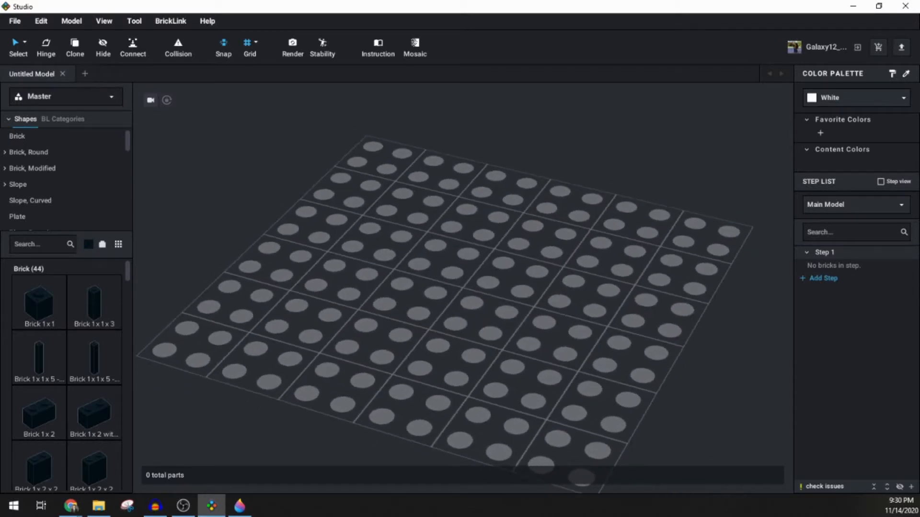
pyautogui.hotkey('alt', 'Tab')
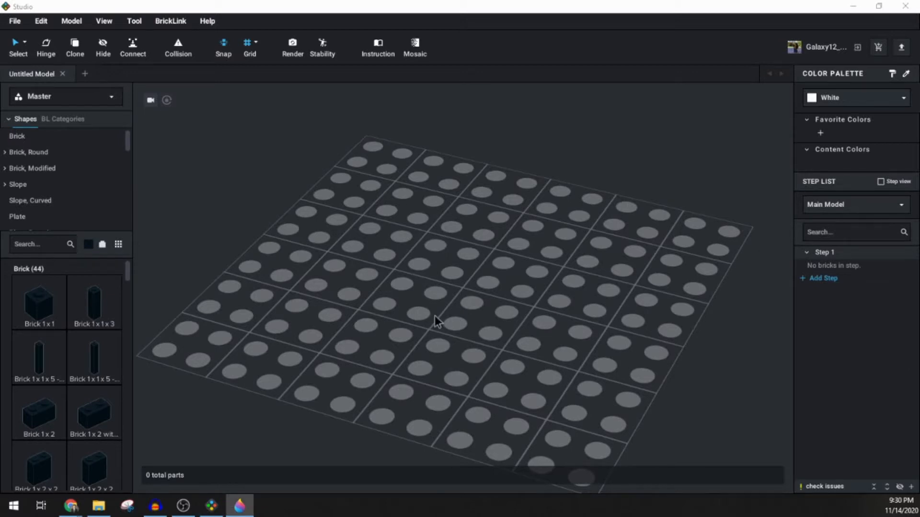
pyautogui.click(379, 2)
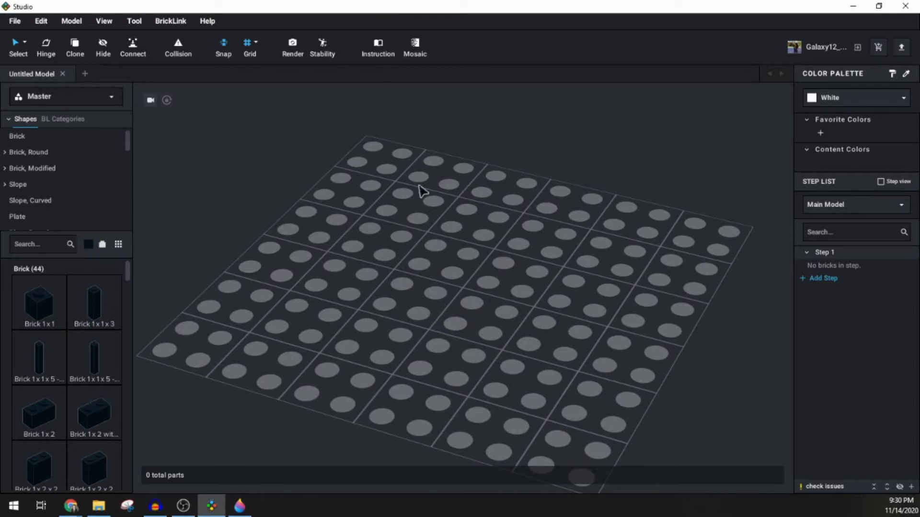
# Set the part library's colour to White.
pyautogui.scroll(-3, 453, 285)
pyautogui.moveTo(452, 285); pyautogui.dragTo(443, 286, button='right')
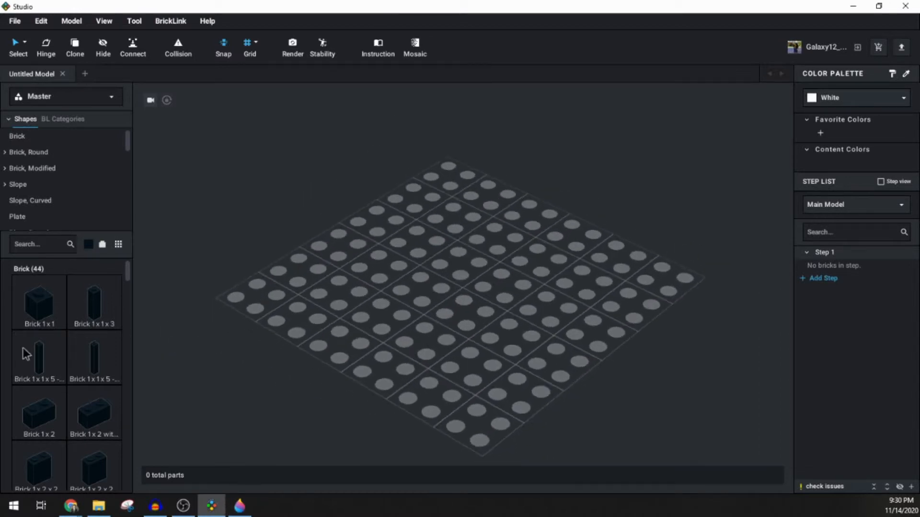
pyautogui.click(87, 244)
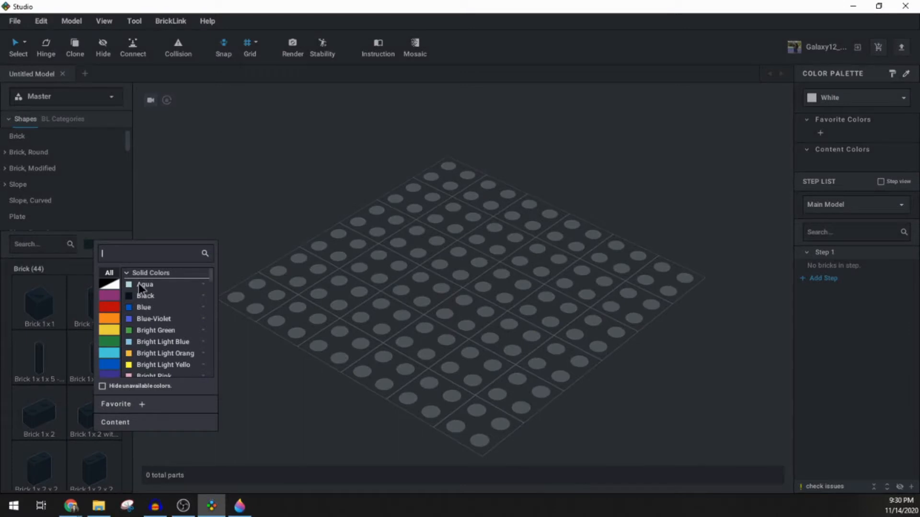
pyautogui.click(110, 285)
pyautogui.click(144, 365)
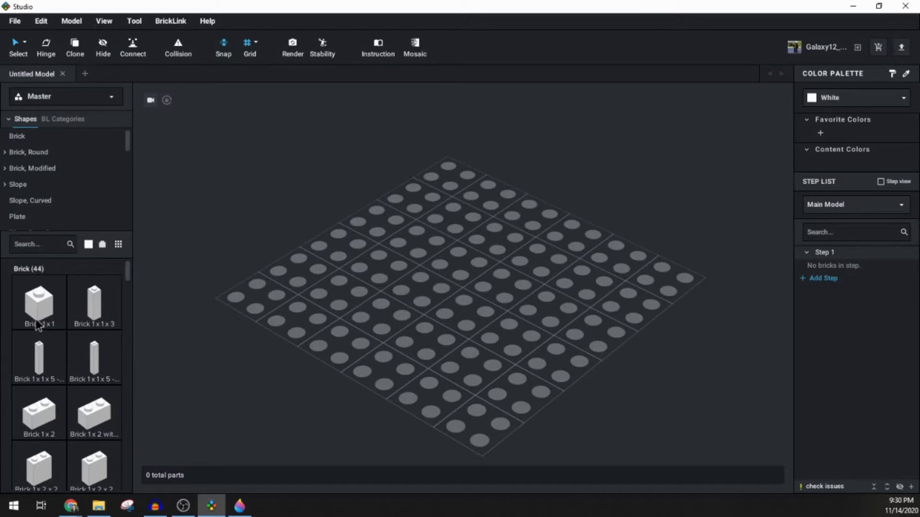
# Place four white Brick 1 x 1 pieces on the baseplate as two diagonal leg pairs with a gap between them.
pyautogui.moveTo(44, 315); pyautogui.dragTo(444, 306)
pyautogui.moveTo(444, 307); pyautogui.dragTo(449, 312, button='right')
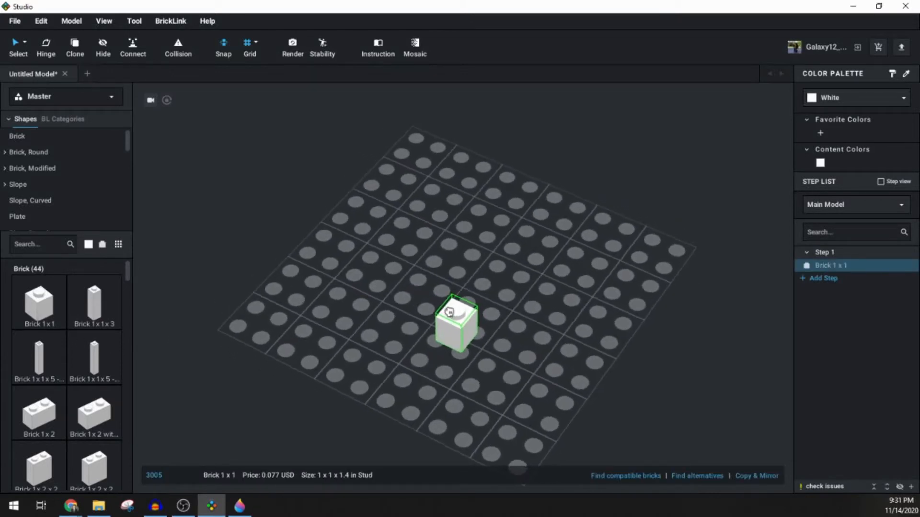
pyautogui.click(402, 285)
pyautogui.click(450, 305)
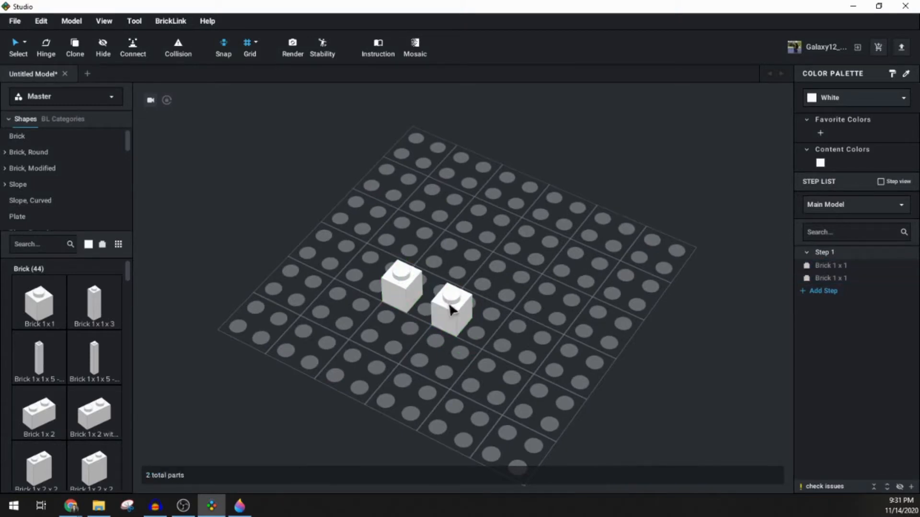
pyautogui.click(494, 296)
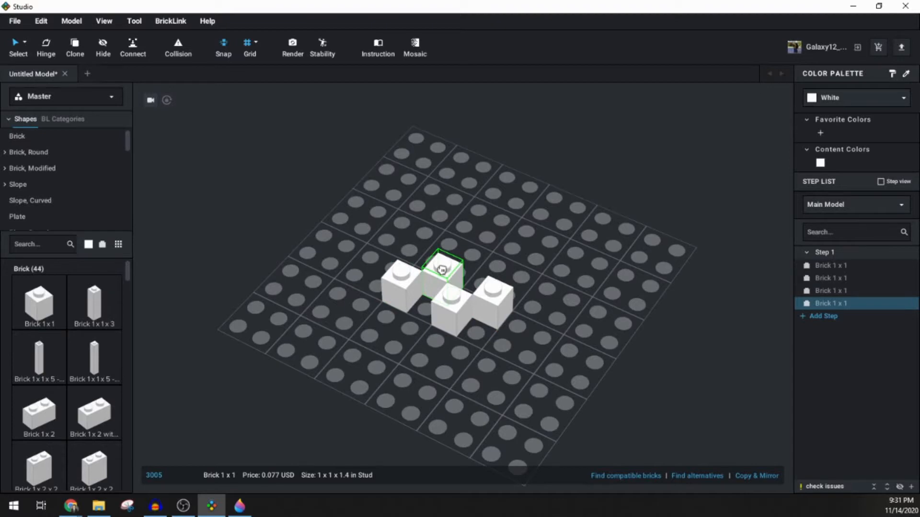
pyautogui.moveTo(381, 266); pyautogui.dragTo(426, 303, button='right')
pyautogui.click(415, 329)
pyautogui.press('Escape')
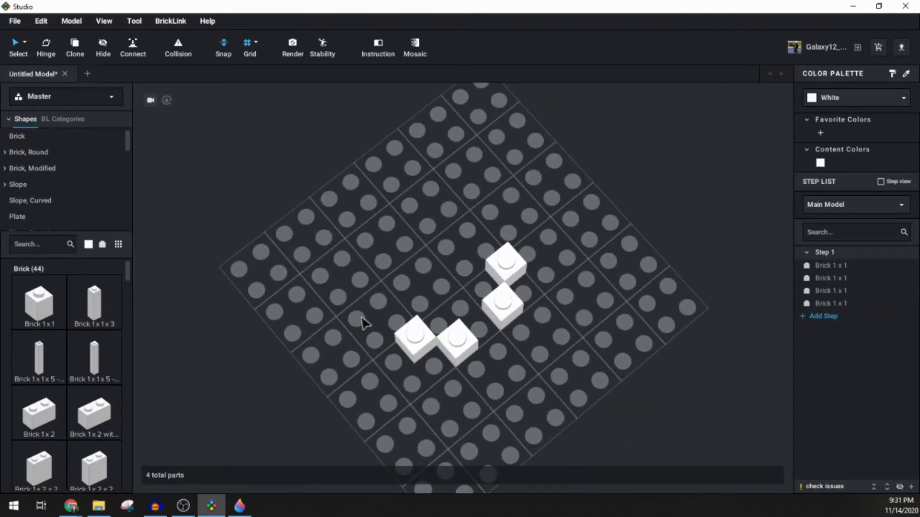
# Place a white Slope, Inverted 45 2 x 1 from the Slope parts on top of one of the leg bricks.
pyautogui.moveTo(362, 324); pyautogui.dragTo(296, 303, button='right')
pyautogui.scroll(-6, 28, 161)
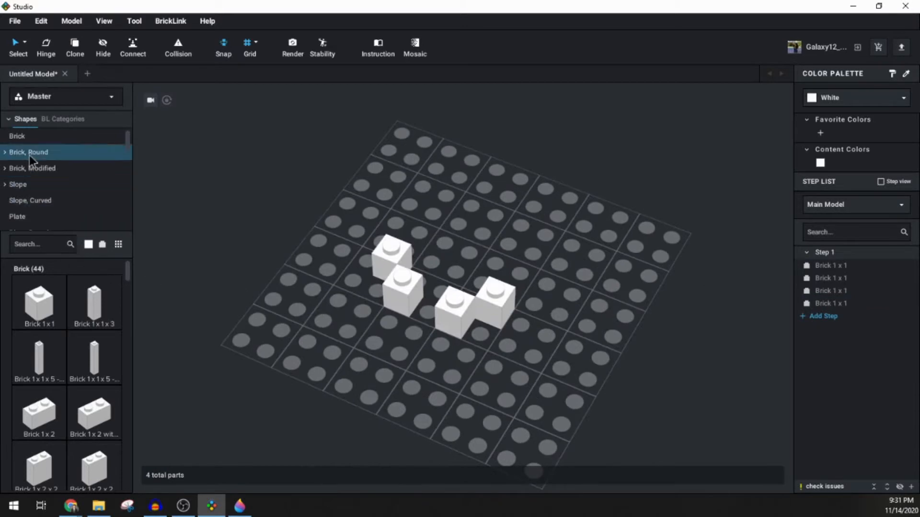
pyautogui.scroll(-5, 30, 172)
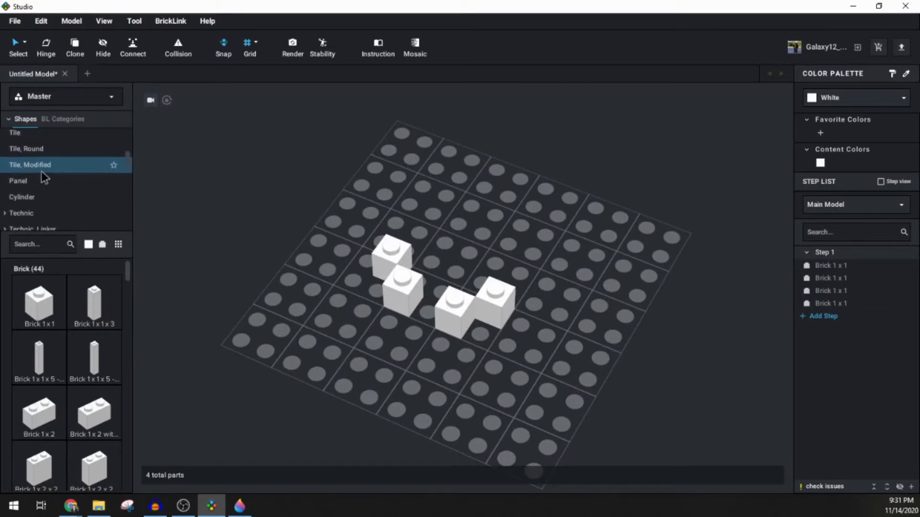
pyautogui.scroll(10, 34, 180)
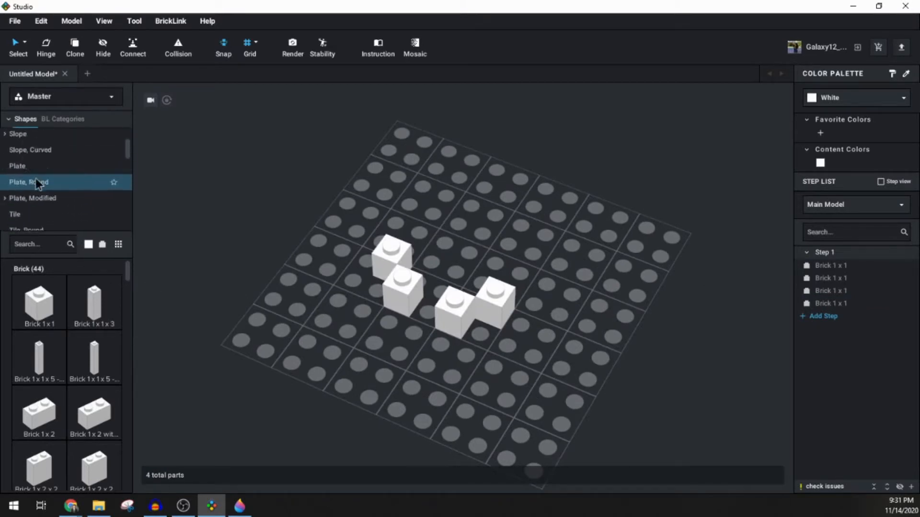
pyautogui.click(30, 186)
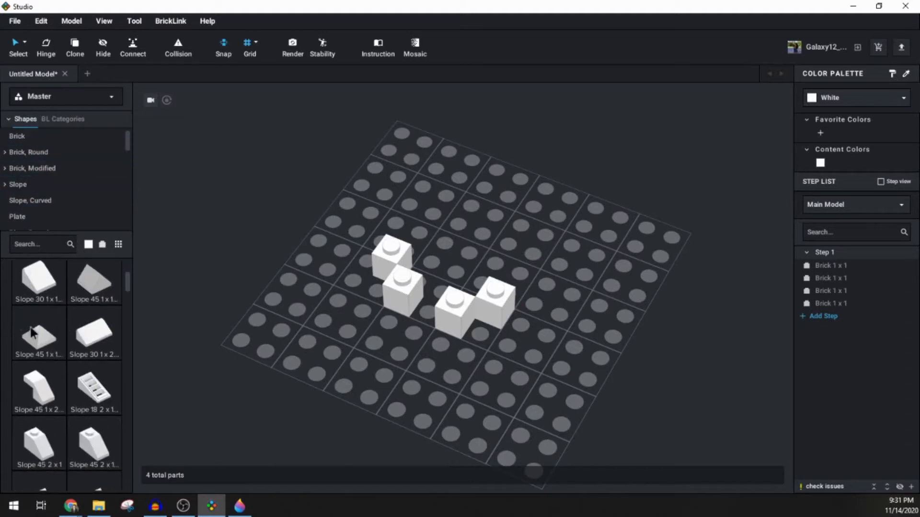
pyautogui.scroll(-5, 56, 355)
pyautogui.scroll(-5, 56, 355)
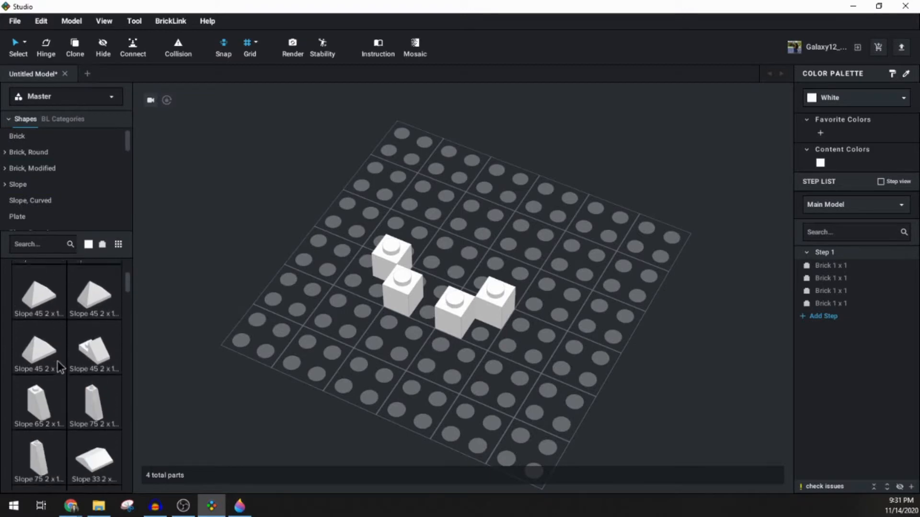
pyautogui.scroll(-5, 68, 367)
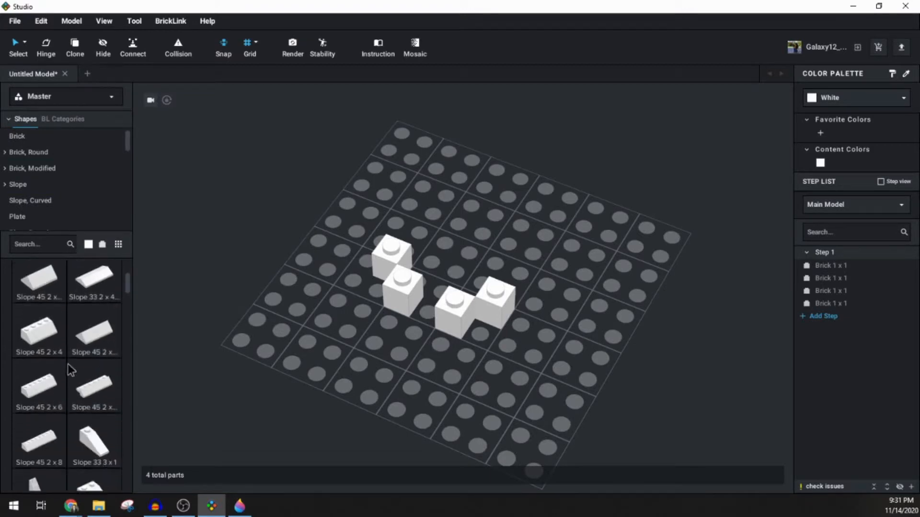
pyautogui.scroll(-5, 68, 370)
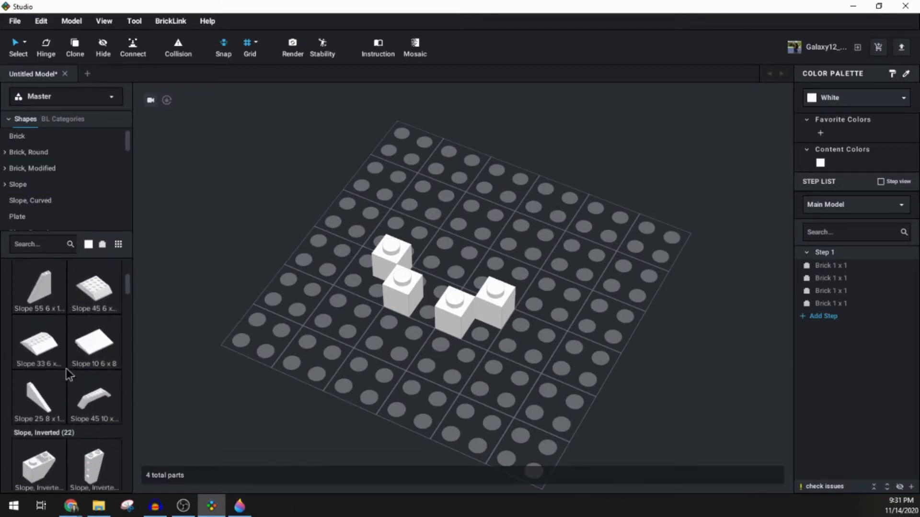
pyautogui.moveTo(39, 323); pyautogui.dragTo(234, 379)
pyautogui.moveTo(347, 387); pyautogui.dragTo(364, 376)
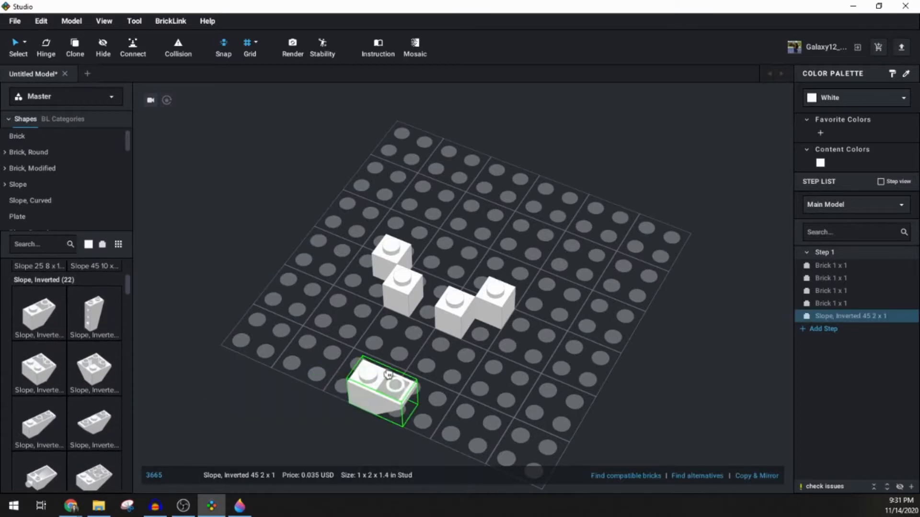
pyautogui.moveTo(364, 376); pyautogui.dragTo(383, 373, button='right')
pyautogui.moveTo(383, 373); pyautogui.dragTo(447, 283)
pyautogui.click(448, 286)
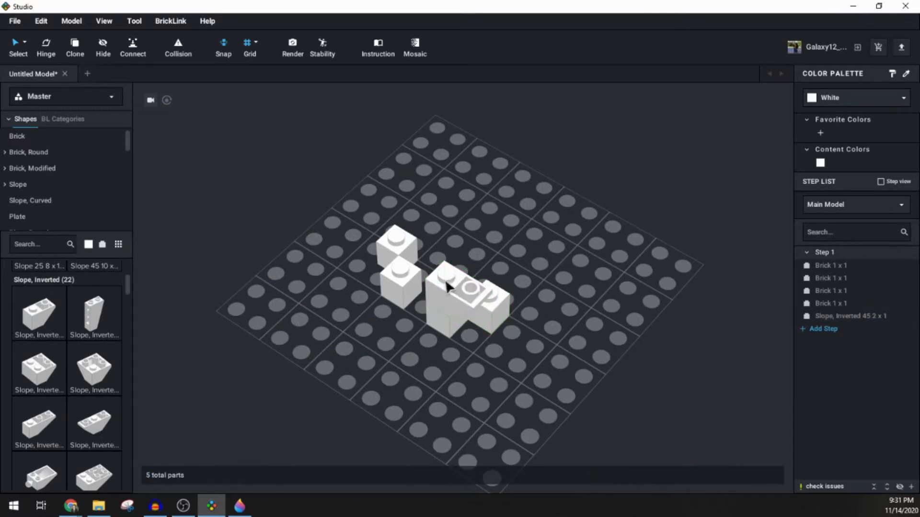
# Place three more Slope, Inverted 45 2 x 1 pieces on the other leg bricks, facing opposite ways within each pair to form 2 x 2 tops.
pyautogui.moveTo(386, 322); pyautogui.dragTo(410, 320, button='right')
pyautogui.press('Right')
pyautogui.press('Right')
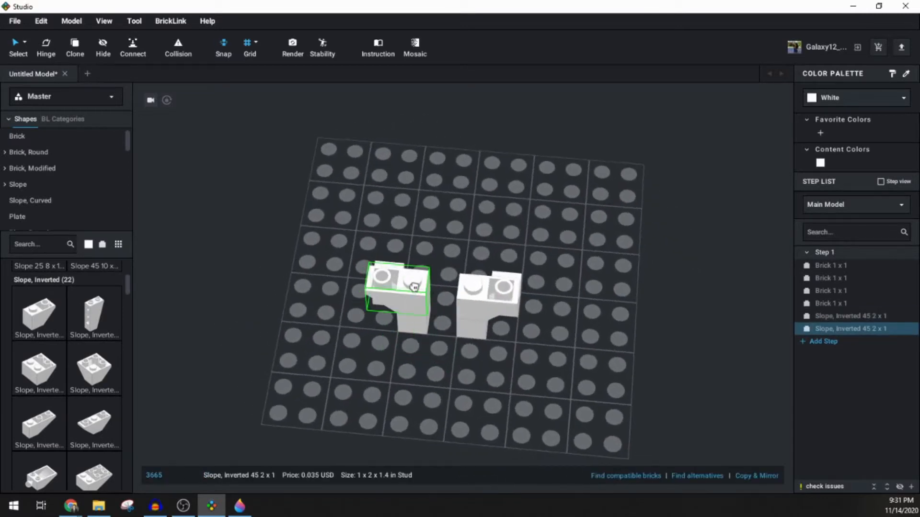
pyautogui.click(414, 287)
pyautogui.moveTo(341, 338); pyautogui.dragTo(460, 324, button='right')
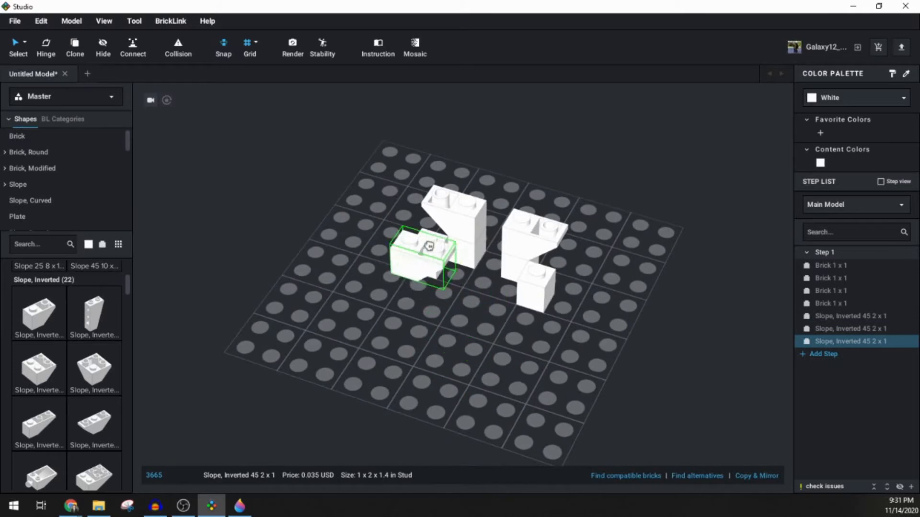
pyautogui.click(437, 225)
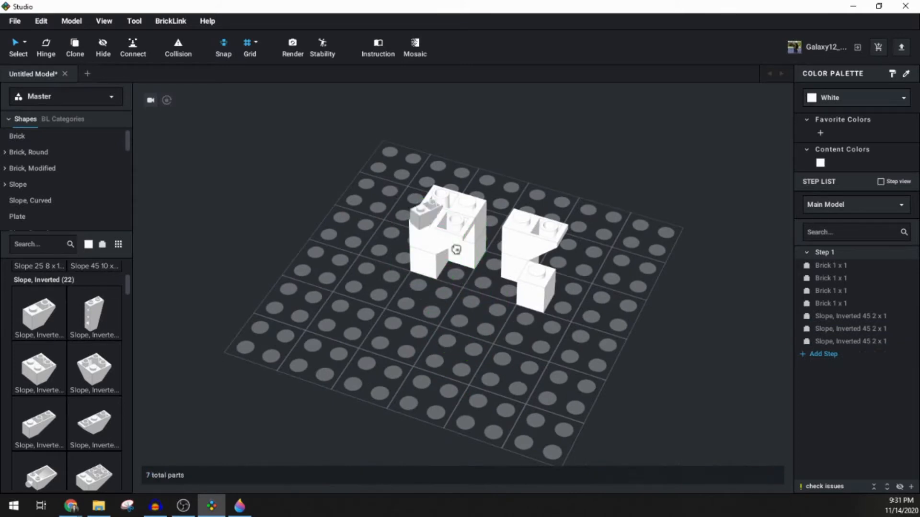
pyautogui.click(537, 254)
pyautogui.moveTo(477, 327); pyautogui.dragTo(413, 379, button='right')
pyautogui.press('Escape')
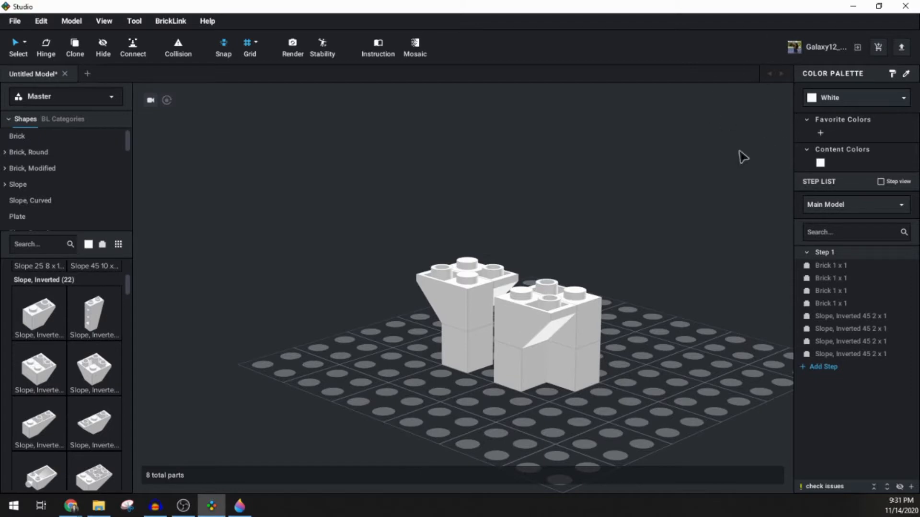
# Display the Plate parts in the library down to the two-stud-wide plates.
pyautogui.moveTo(372, 307); pyautogui.dragTo(421, 373, button='right')
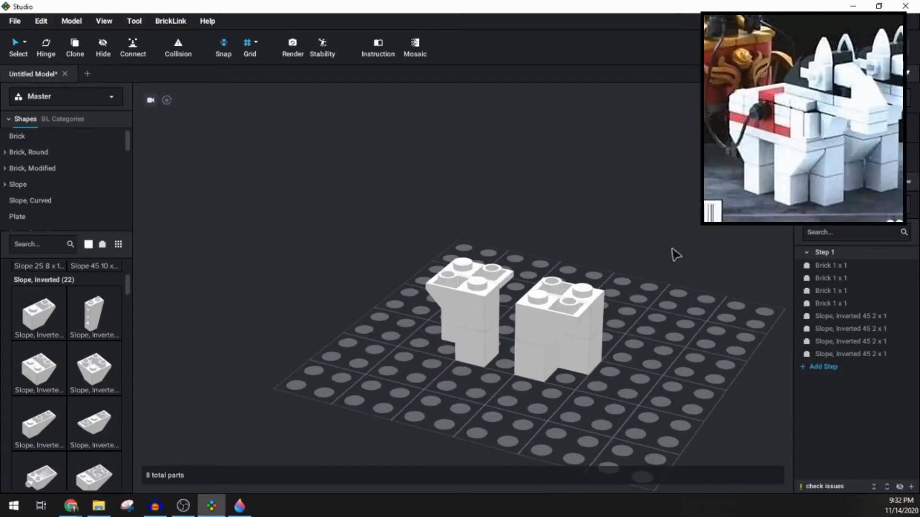
pyautogui.moveTo(551, 326); pyautogui.dragTo(432, 360, button='right')
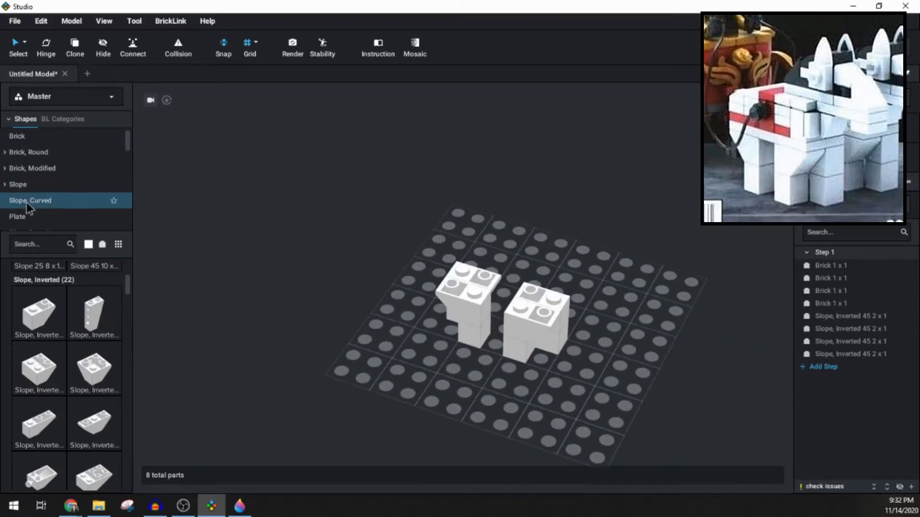
pyautogui.click(26, 215)
pyautogui.scroll(-3, 77, 335)
pyautogui.scroll(-3, 73, 357)
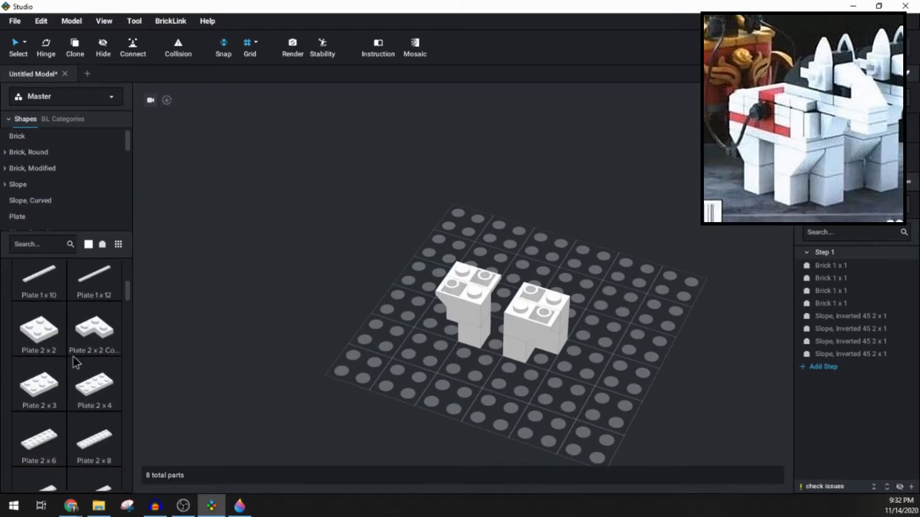
# Try a Plate 2 x 6 across both leg pairs and delete it.
pyautogui.moveTo(38, 388); pyautogui.dragTo(507, 286)
pyautogui.press('Right')
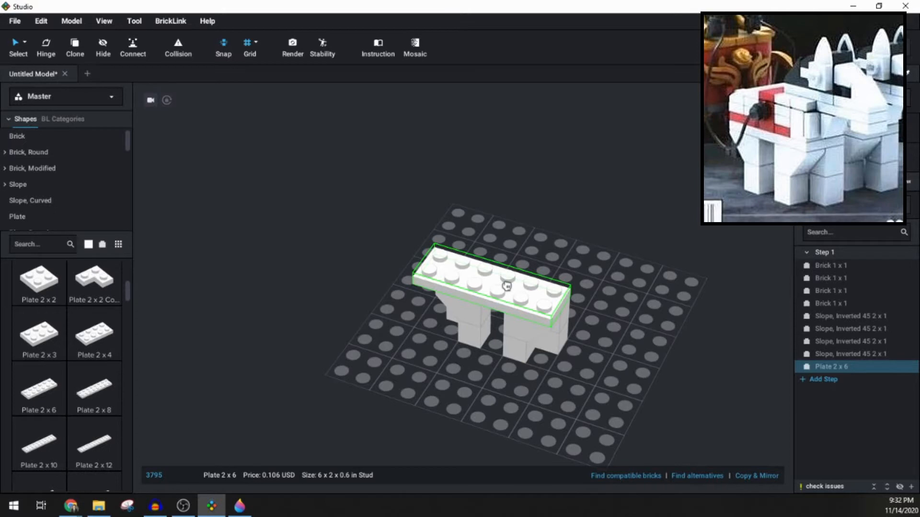
pyautogui.moveTo(507, 286); pyautogui.dragTo(526, 253)
pyautogui.press('Delete')
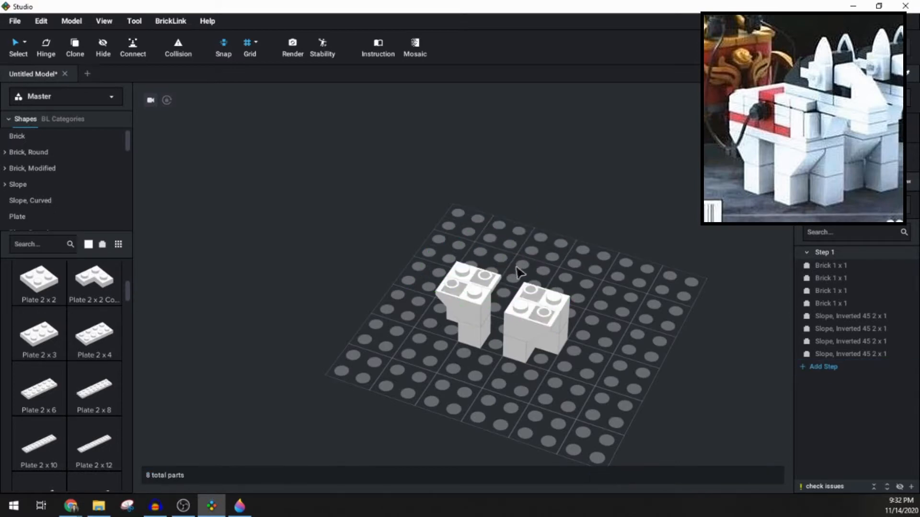
# Cover the tops of both leg pairs with a white Plate 2 x 4 and a Plate 1 x 2 on the remaining end row.
pyautogui.moveTo(519, 267); pyautogui.dragTo(510, 267, button='right')
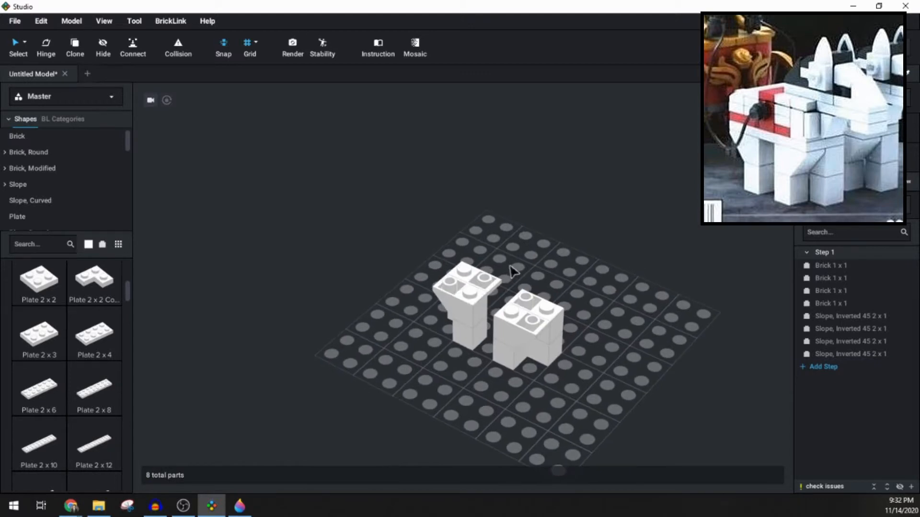
pyautogui.moveTo(92, 341); pyautogui.dragTo(511, 300)
pyautogui.scroll(4, 62, 301)
pyautogui.scroll(3, 61, 300)
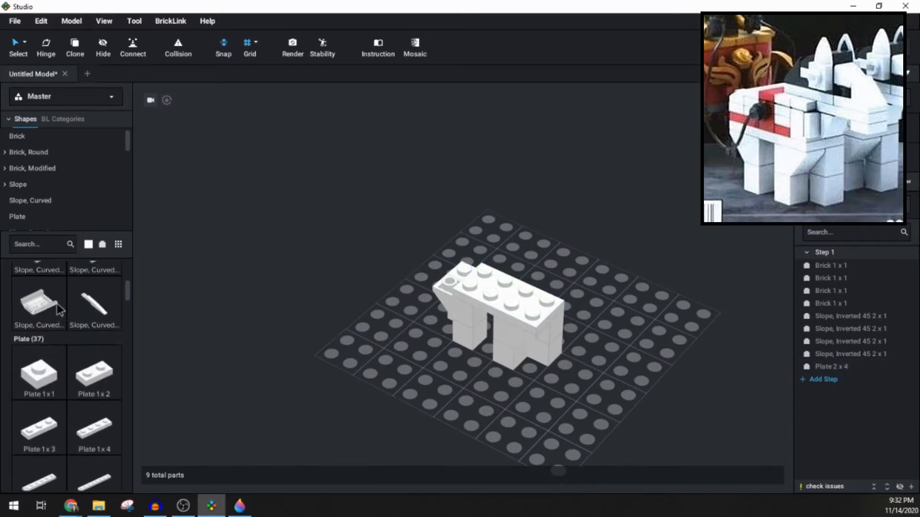
pyautogui.moveTo(94, 378); pyautogui.dragTo(404, 254)
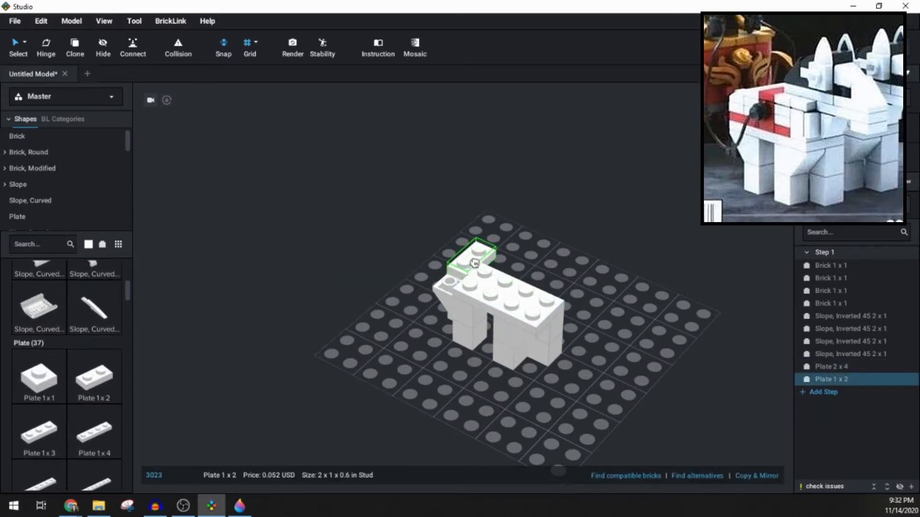
pyautogui.click(463, 272)
pyautogui.press('Escape')
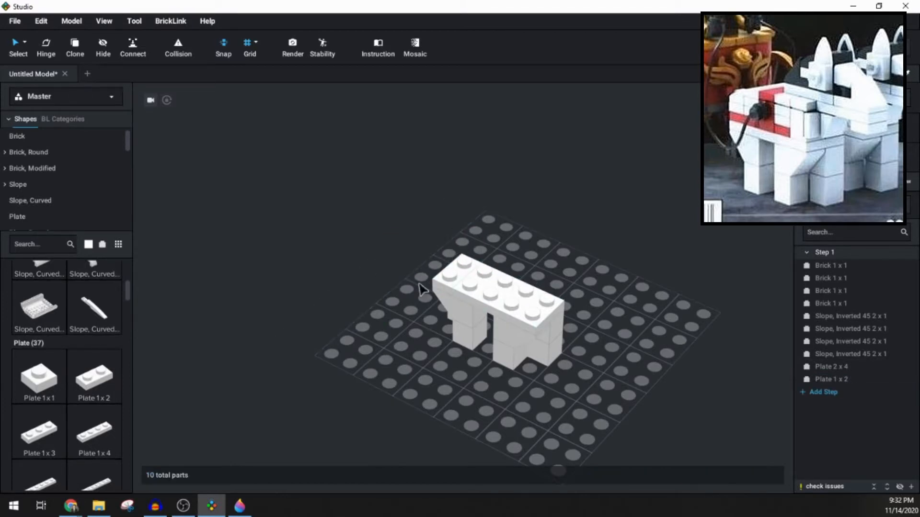
pyautogui.moveTo(421, 287); pyautogui.dragTo(448, 313, button='right')
pyautogui.scroll(4, 455, 287)
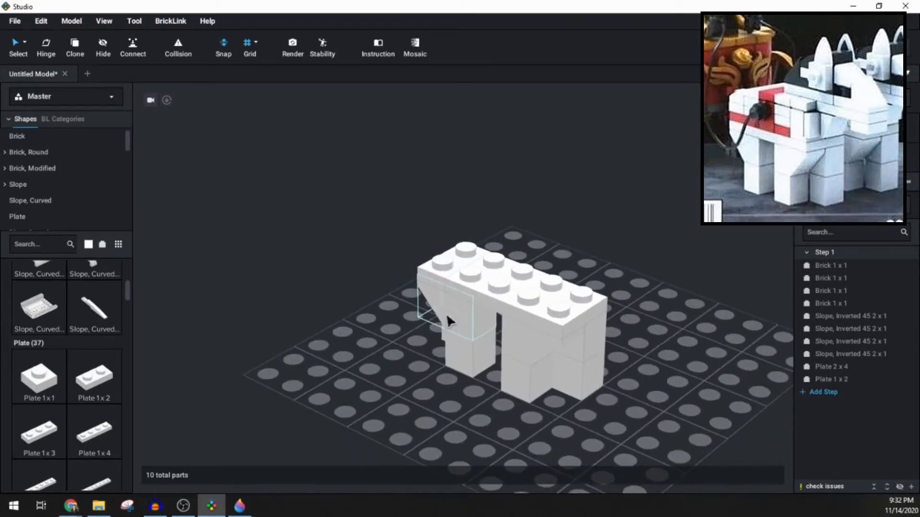
# Search the parts library by part numbers 4030, 4035 and 3045, and clear the search.
pyautogui.moveTo(554, 312)
pyautogui.mouseDown(button='right')
pyautogui.moveTo(547, 311)
pyautogui.moveTo(553, 314)
pyautogui.mouseUp(button='right')
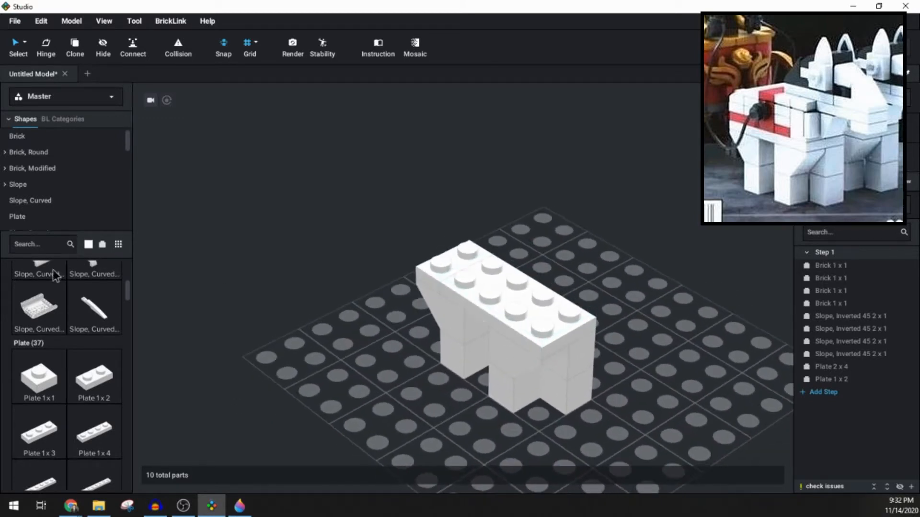
pyautogui.scroll(-5, 33, 192)
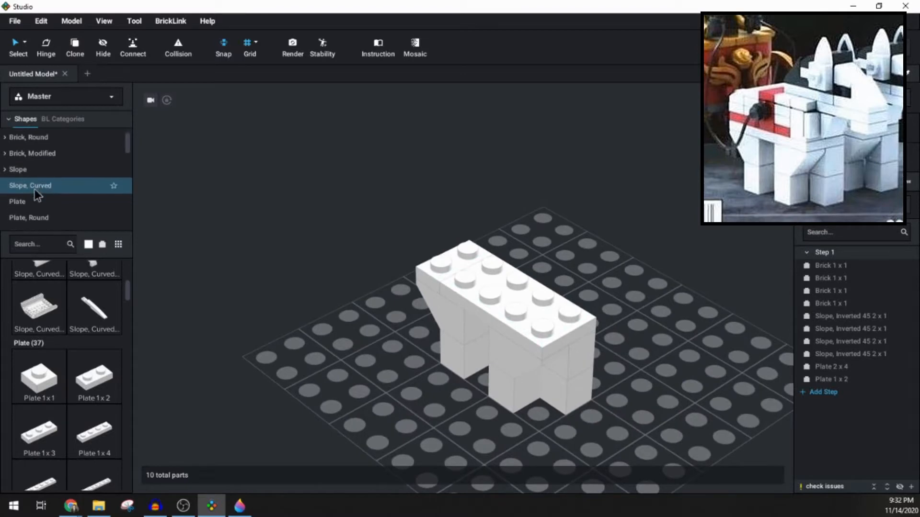
pyautogui.scroll(-1, 36, 194)
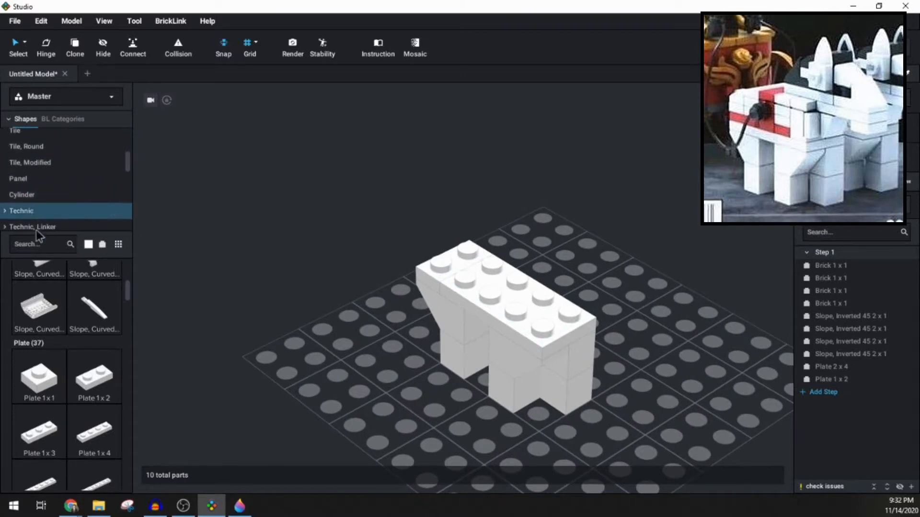
pyautogui.click(36, 243)
pyautogui.write('4030')
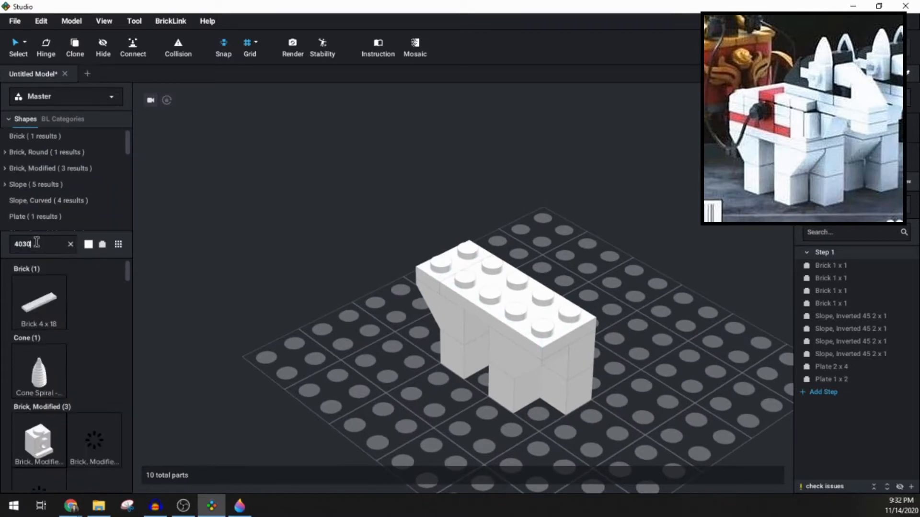
pyautogui.write('5')
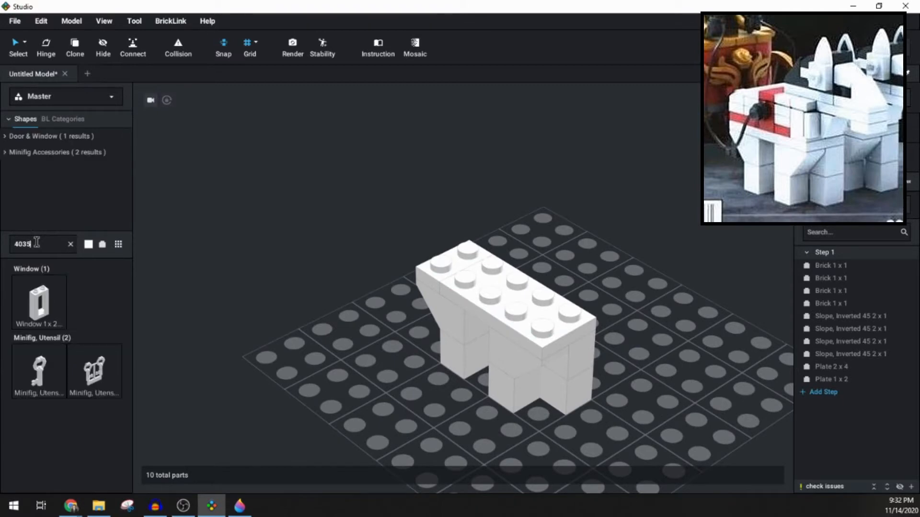
pyautogui.press('BackSpace')
pyautogui.press('BackSpace')
pyautogui.press('BackSpace')
pyautogui.press('BackSpace')
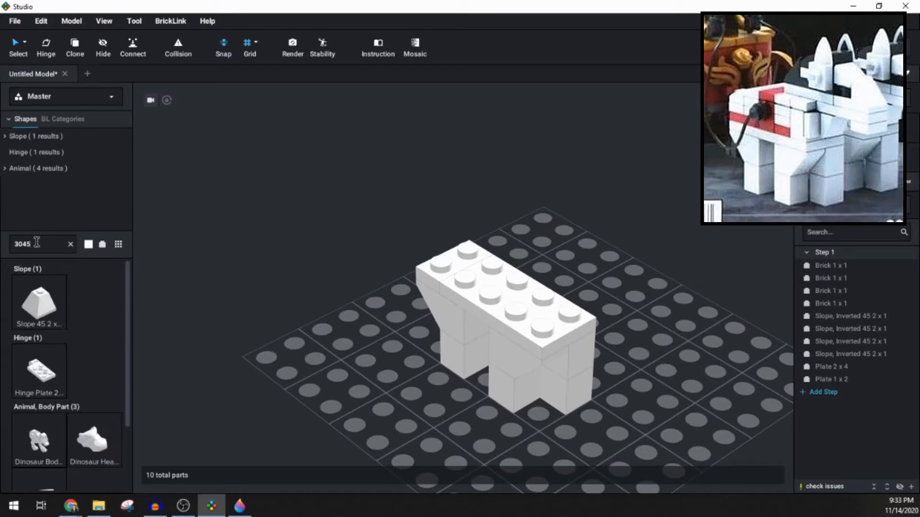
pyautogui.press('BackSpace')
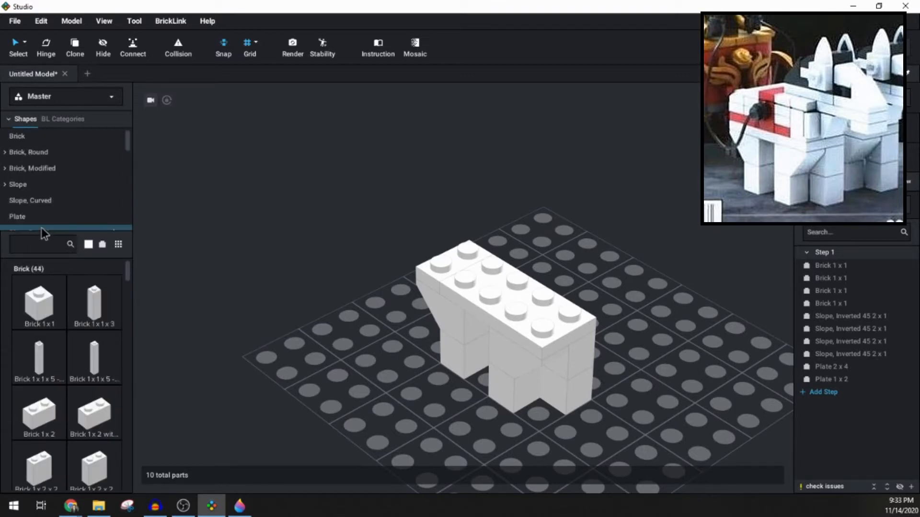
# Place two white Brick, Modified 1 x 1 with Headlight side by side on the end row of the Plate 2 x 4, side studs facing outward.
pyautogui.scroll(-3, 53, 153)
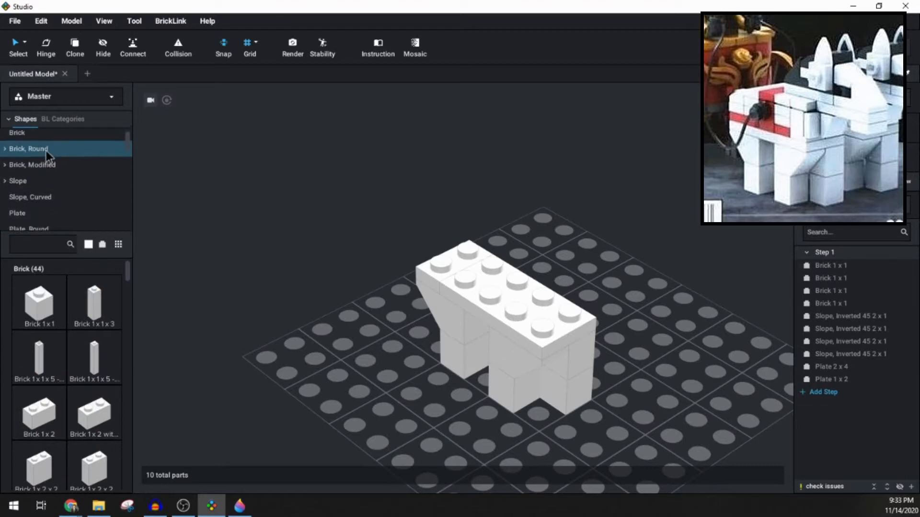
pyautogui.scroll(-1, 39, 172)
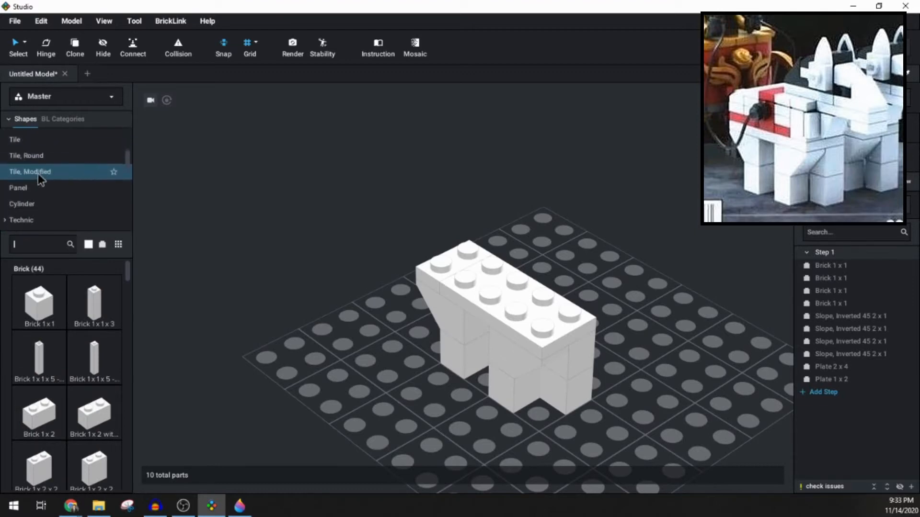
pyautogui.scroll(4, 37, 171)
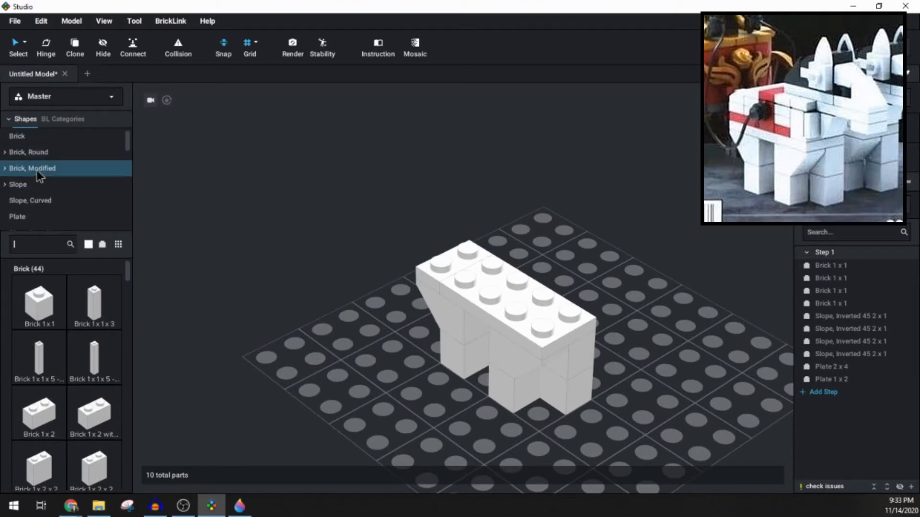
pyautogui.click(35, 171)
pyautogui.scroll(-3, 67, 323)
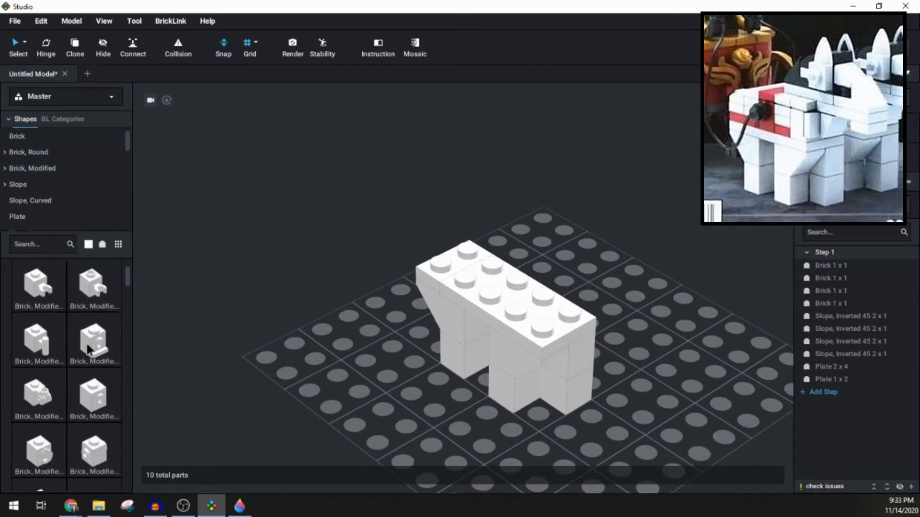
pyautogui.moveTo(87, 344); pyautogui.dragTo(601, 309)
pyautogui.click(577, 302)
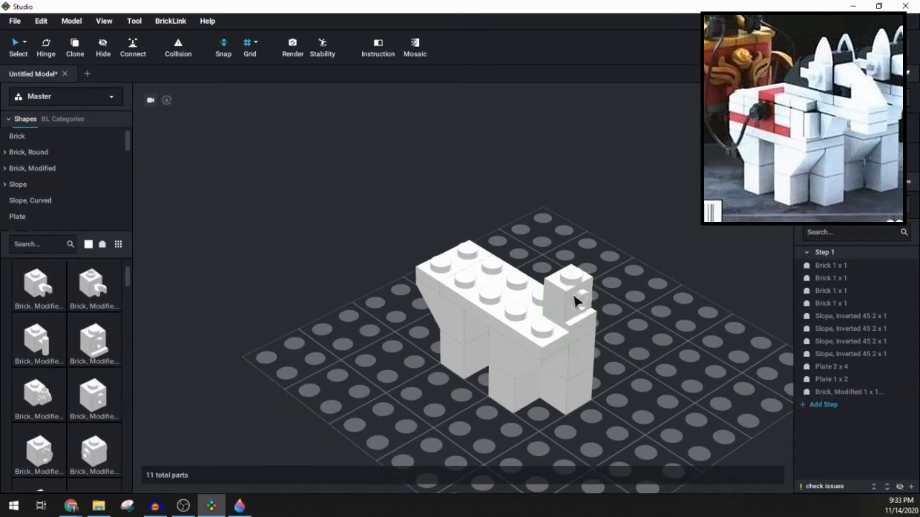
pyautogui.click(550, 317)
pyautogui.press('Escape')
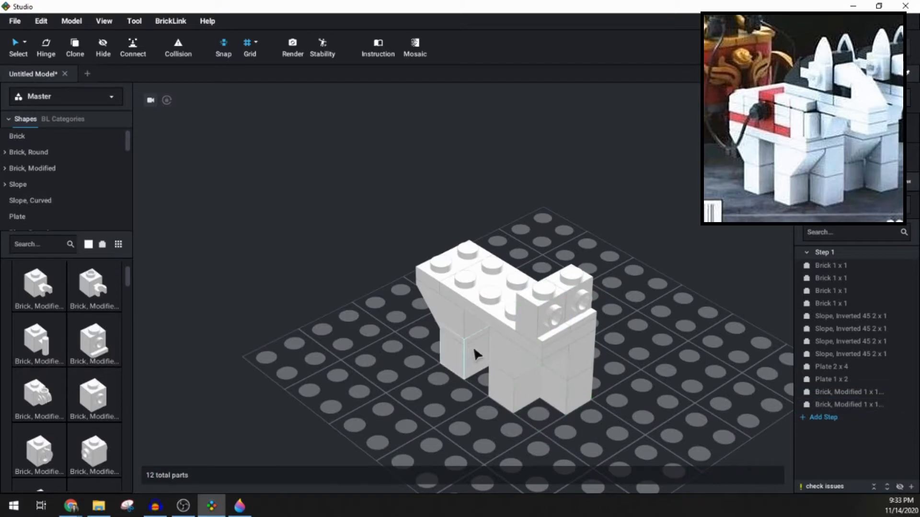
# Switch the part colour to Red and place a Plate 1 x 2 across the row directly behind the headlight bricks.
pyautogui.moveTo(475, 347); pyautogui.dragTo(455, 319, button='right')
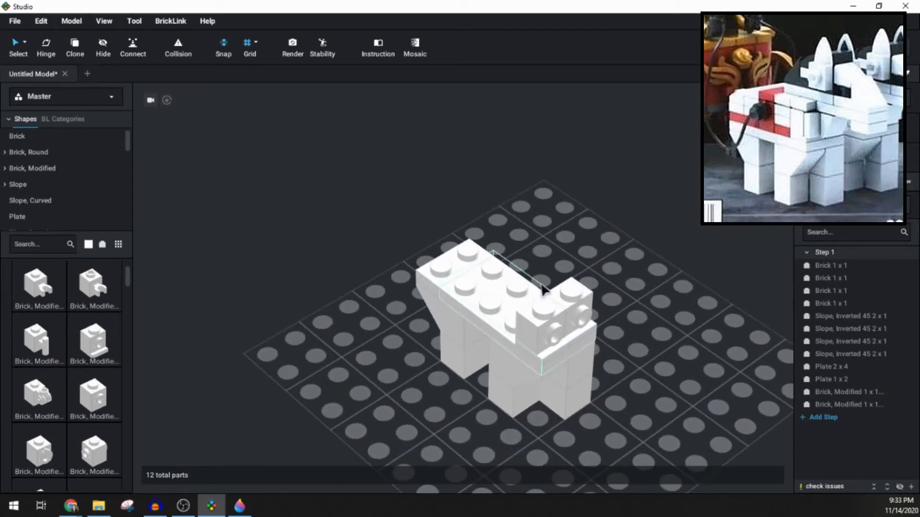
pyautogui.moveTo(486, 312); pyautogui.dragTo(496, 311, button='right')
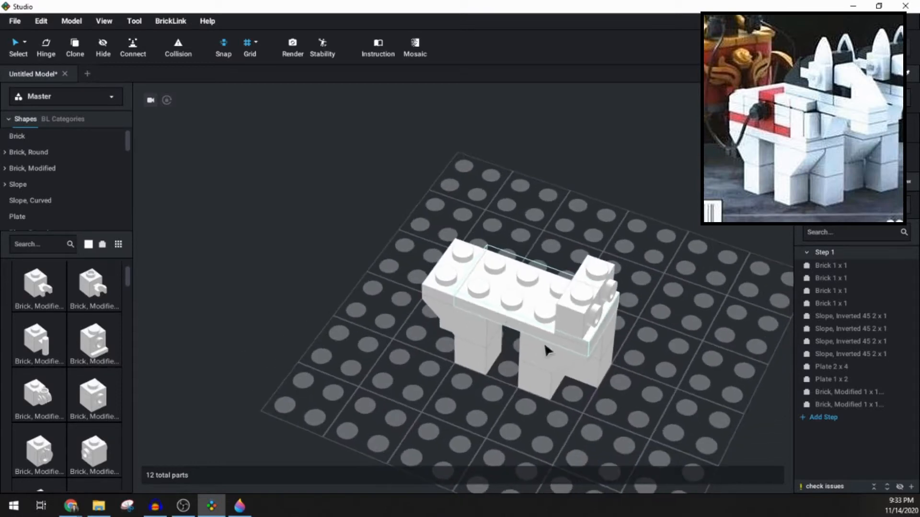
pyautogui.click(89, 245)
pyautogui.click(109, 307)
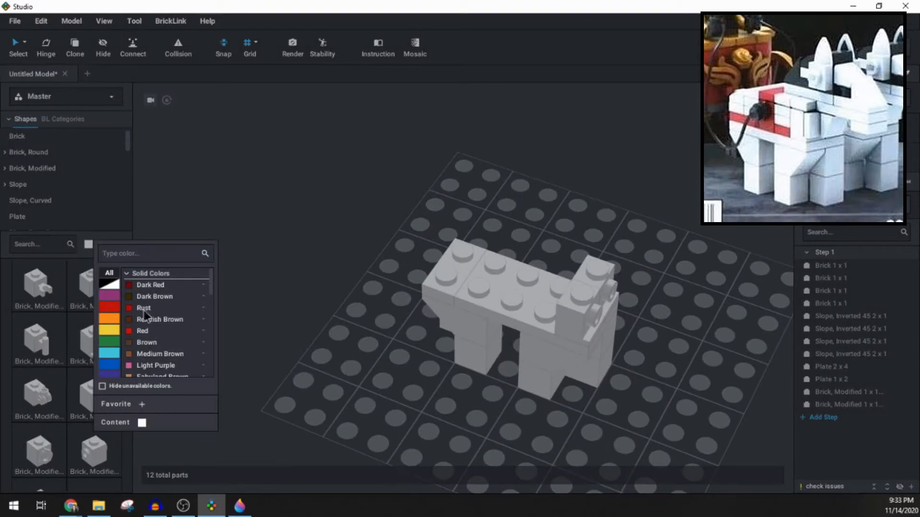
pyautogui.click(144, 331)
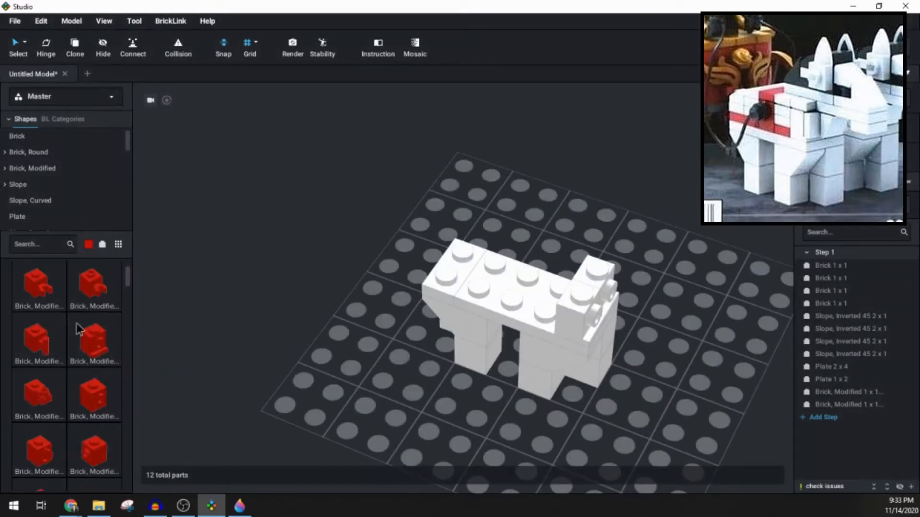
pyautogui.scroll(-1, 38, 199)
pyautogui.click(36, 202)
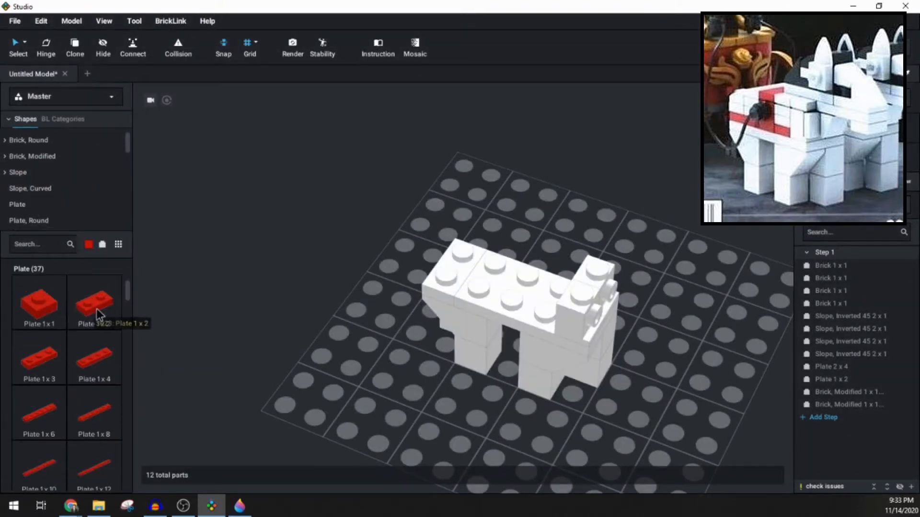
pyautogui.moveTo(97, 308)
pyautogui.mouseDown()
pyautogui.moveTo(484, 290)
pyautogui.moveTo(546, 299)
pyautogui.moveTo(99, 319)
pyautogui.mouseUp()
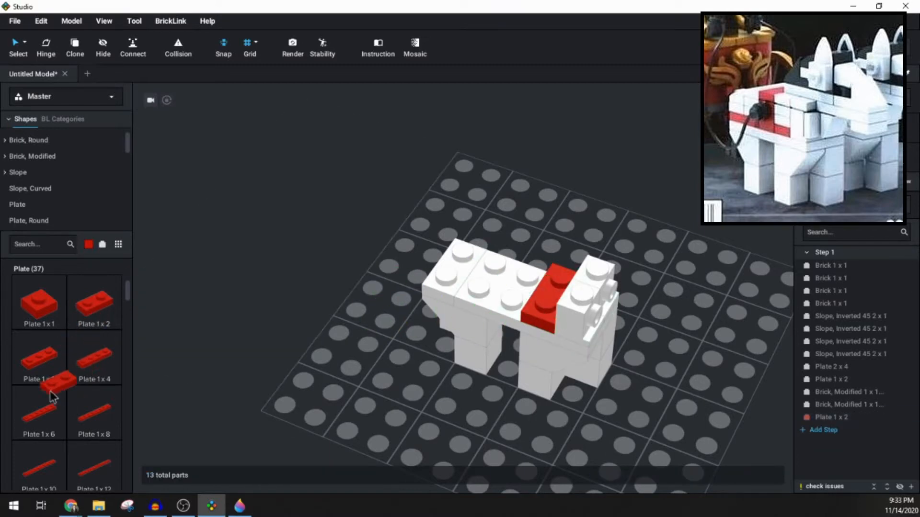
# Place a red Plate 2 x 2 on the two rows at the body's opposite end.
pyautogui.scroll(-3, 49, 387)
pyautogui.moveTo(42, 444); pyautogui.dragTo(460, 255)
pyautogui.moveTo(373, 291); pyautogui.dragTo(364, 289, button='right')
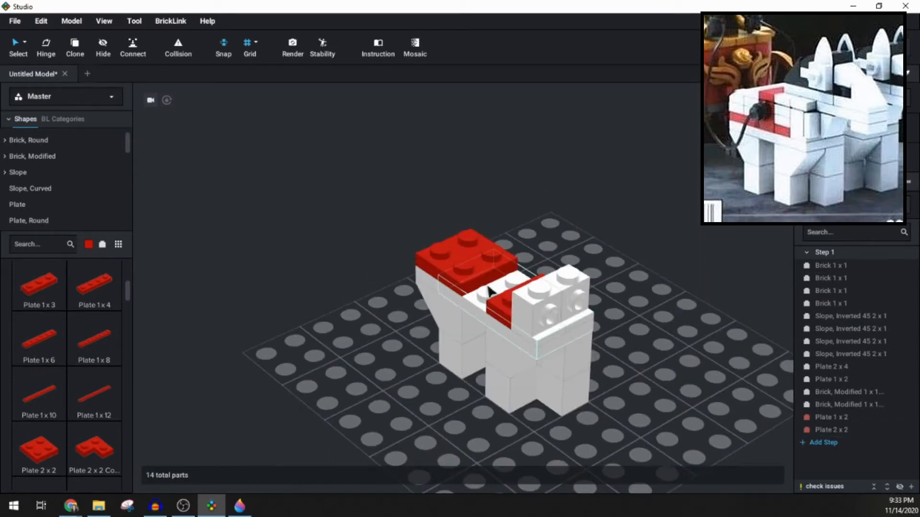
# Fill the open row between the red plates with two red Brick, Modified 1 x 1 with Stud on 1 Side, studs facing opposite flanks.
pyautogui.click(35, 157)
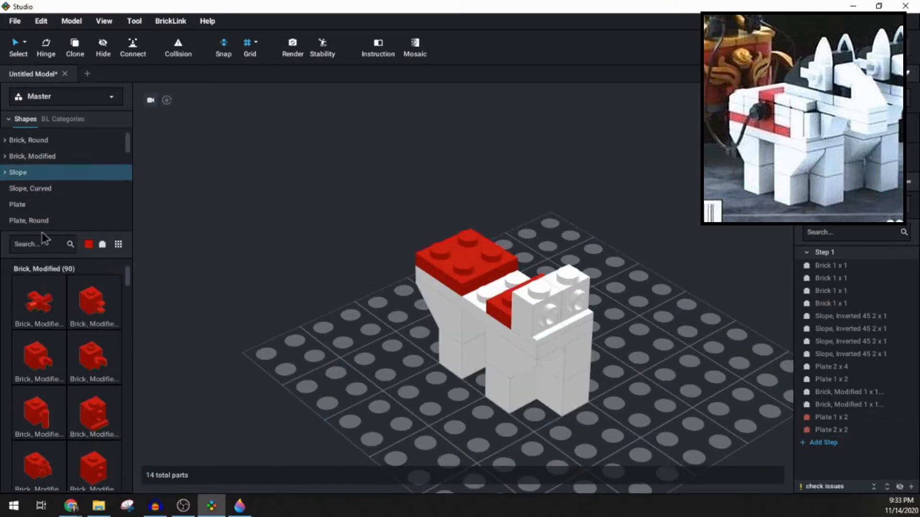
pyautogui.scroll(-3, 68, 331)
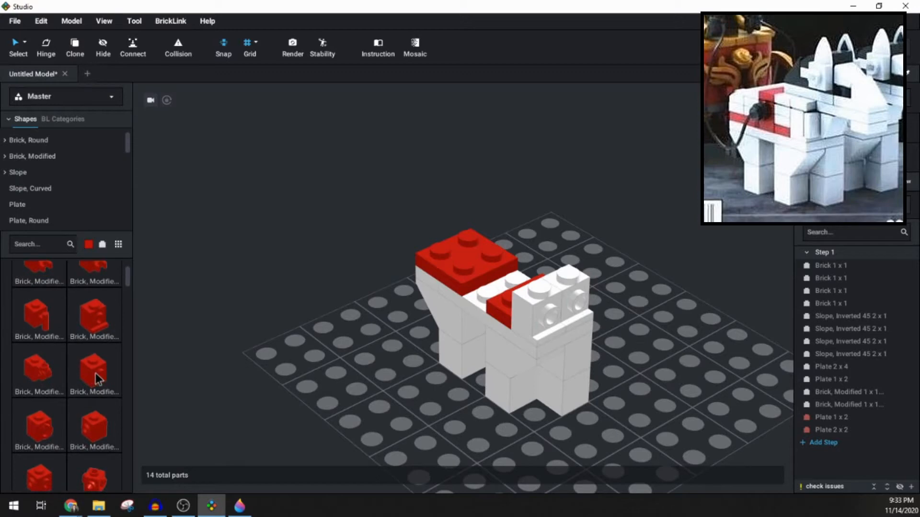
pyautogui.moveTo(96, 372); pyautogui.dragTo(479, 290)
pyautogui.moveTo(479, 290); pyautogui.dragTo(491, 310, button='right')
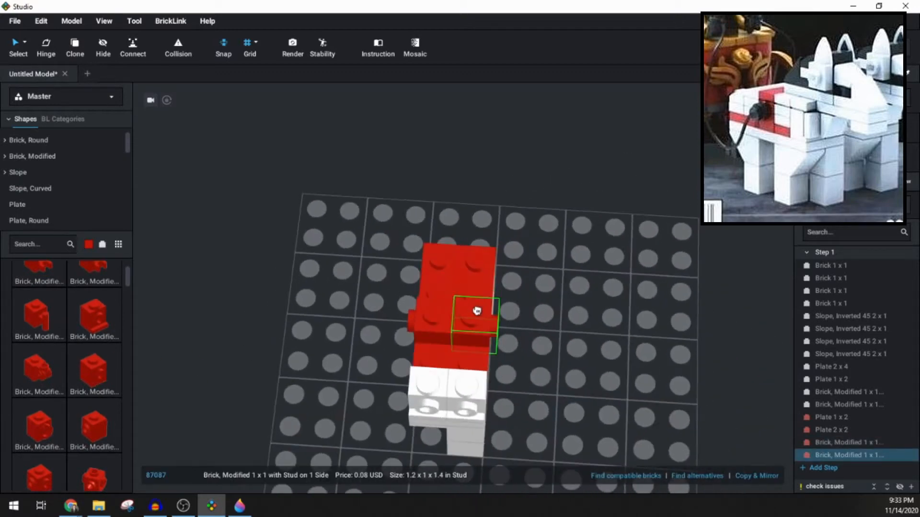
pyautogui.click(476, 312)
pyautogui.moveTo(378, 306); pyautogui.dragTo(403, 354, button='right')
pyautogui.press('Delete')
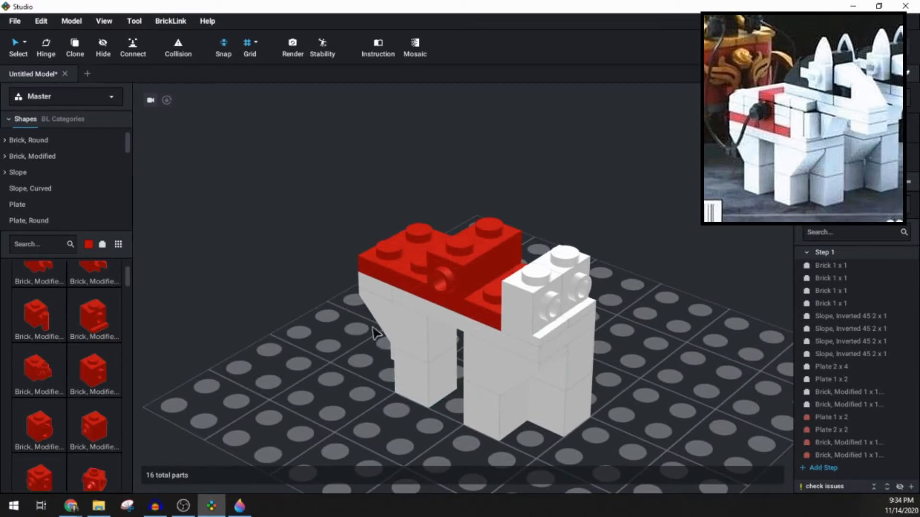
# Switch the part colour back to White and stack two Plate 1 x 2 on the red Plate 1 x 2 behind the headlight bricks.
pyautogui.scroll(5, 59, 341)
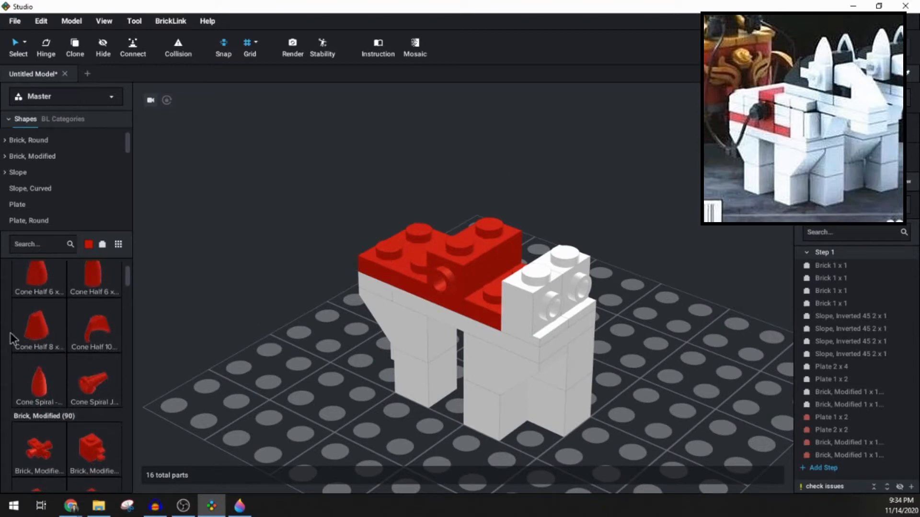
pyautogui.scroll(2, 61, 357)
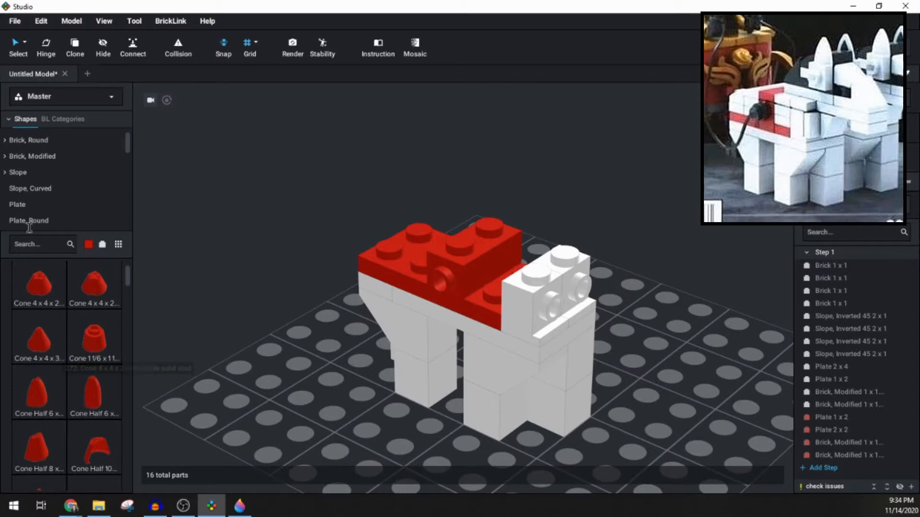
pyautogui.click(27, 207)
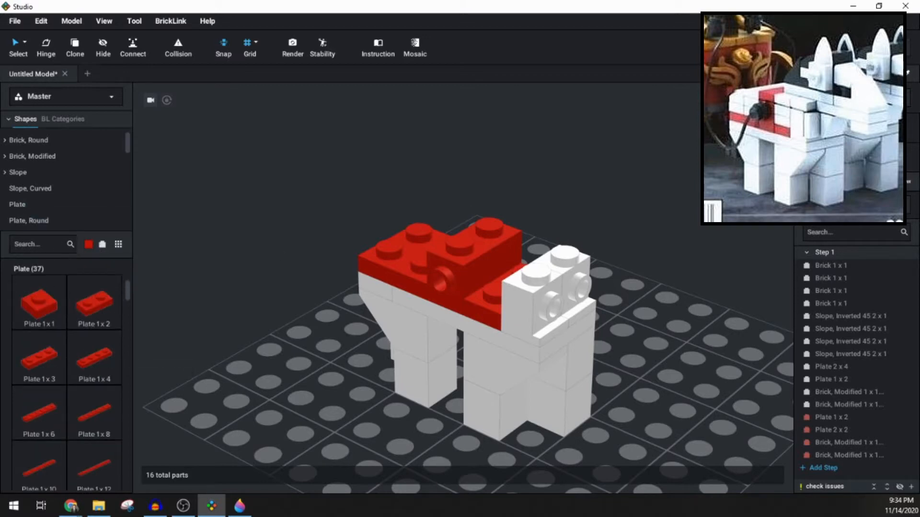
pyautogui.click(89, 246)
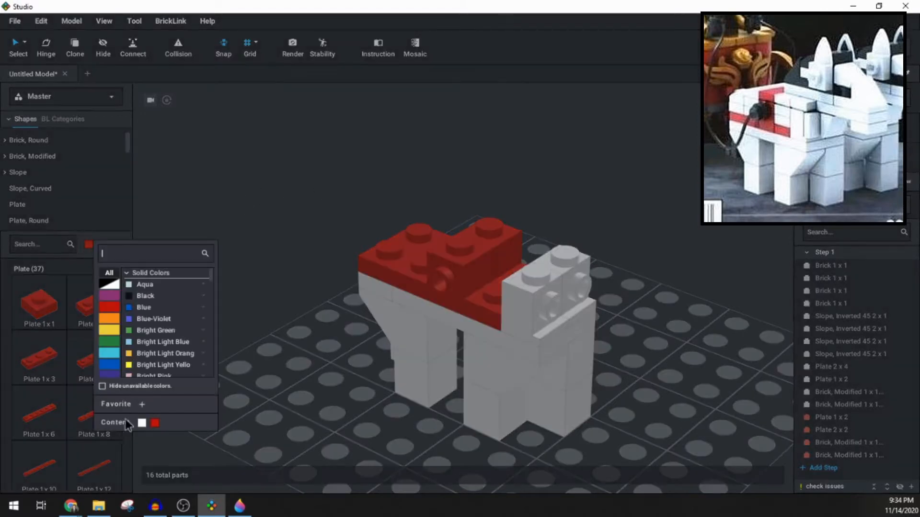
pyautogui.click(142, 423)
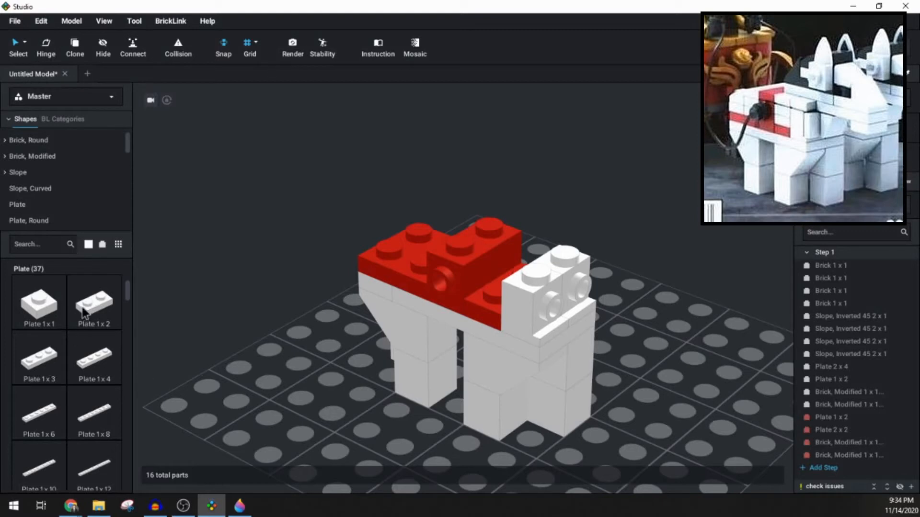
pyautogui.moveTo(84, 312); pyautogui.dragTo(503, 285)
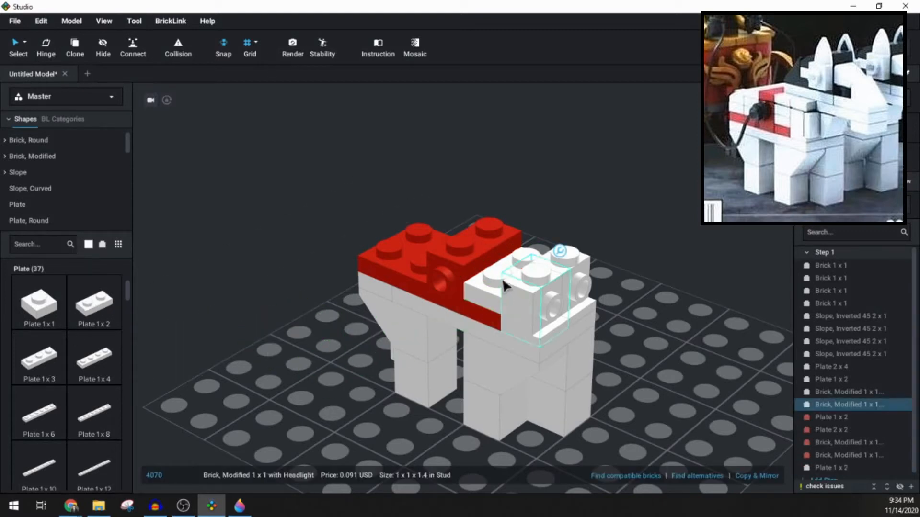
pyautogui.click(507, 269)
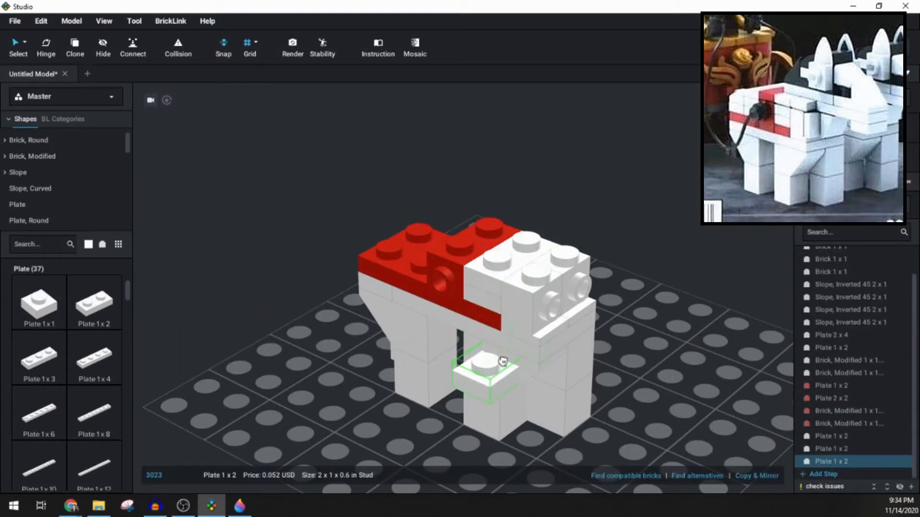
# Stack two white Plate 1 x 2 on the red Plate 2 x 2's inner row and delete the one tried on its end row.
pyautogui.moveTo(477, 369); pyautogui.dragTo(507, 375, button='right')
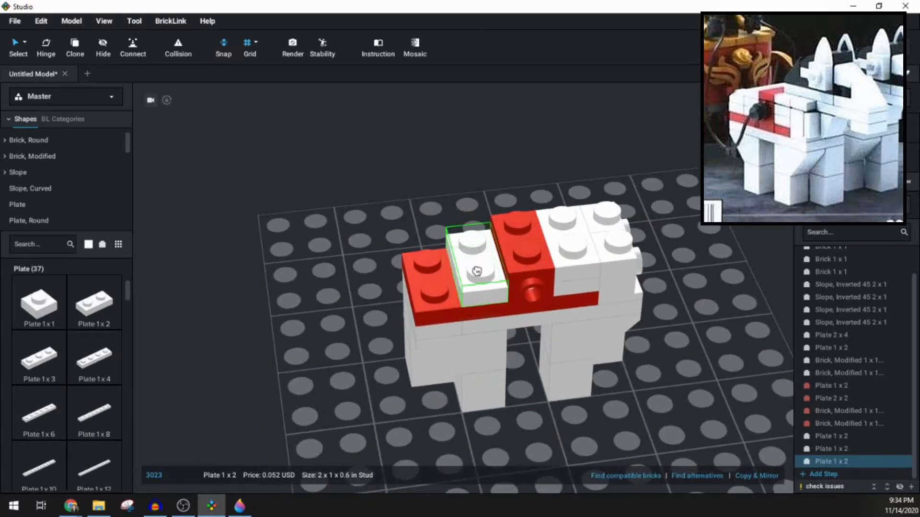
pyautogui.click(474, 269)
pyautogui.click(431, 268)
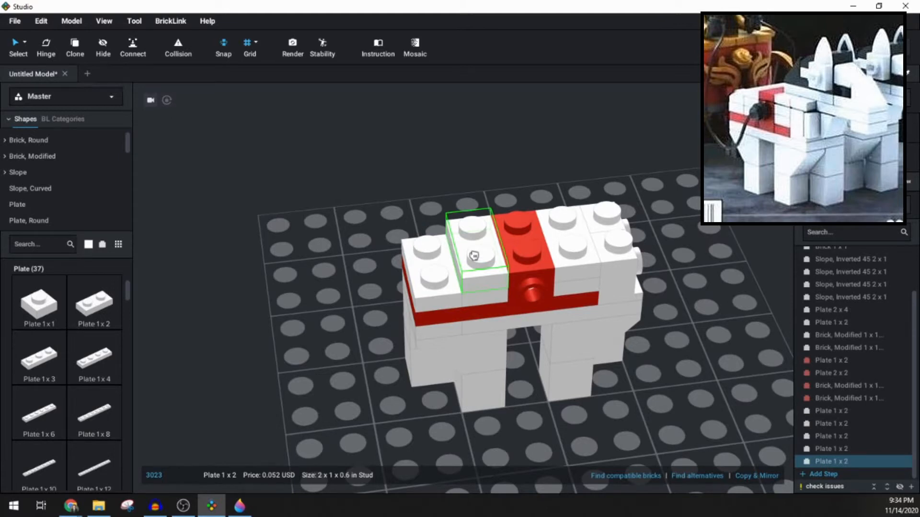
pyautogui.click(474, 256)
pyautogui.press('Escape')
pyautogui.moveTo(423, 337); pyautogui.dragTo(158, 297, button='right')
pyautogui.click(422, 271)
pyautogui.press('Delete')
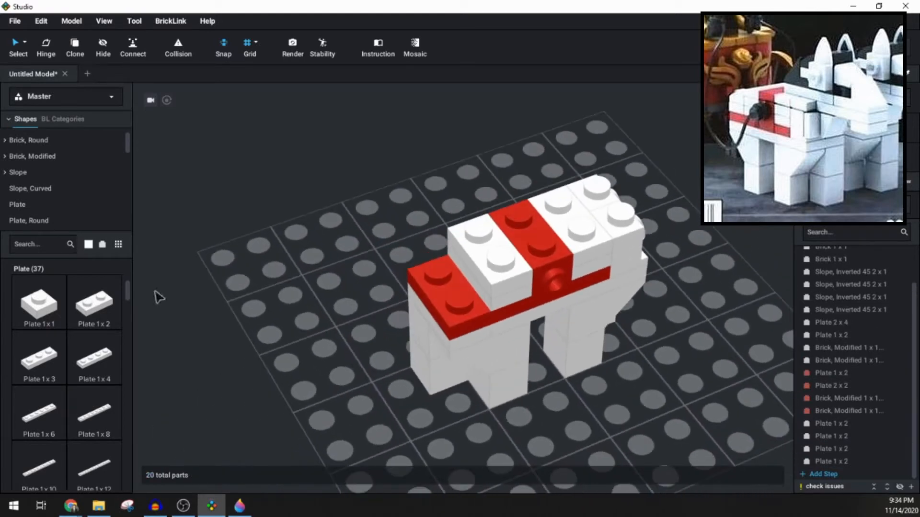
# Place a white Plate, Modified 1 x 2 with Arm Up on the red plate's end row, with the arm pointing outward as the tail.
pyautogui.scroll(-1, 40, 220)
pyautogui.click(38, 213)
pyautogui.scroll(-5, 61, 346)
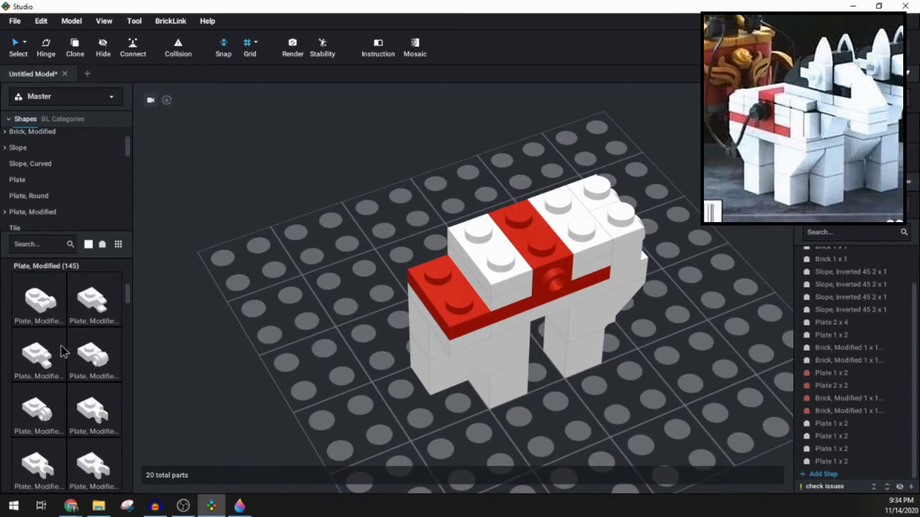
pyautogui.scroll(-2, 57, 359)
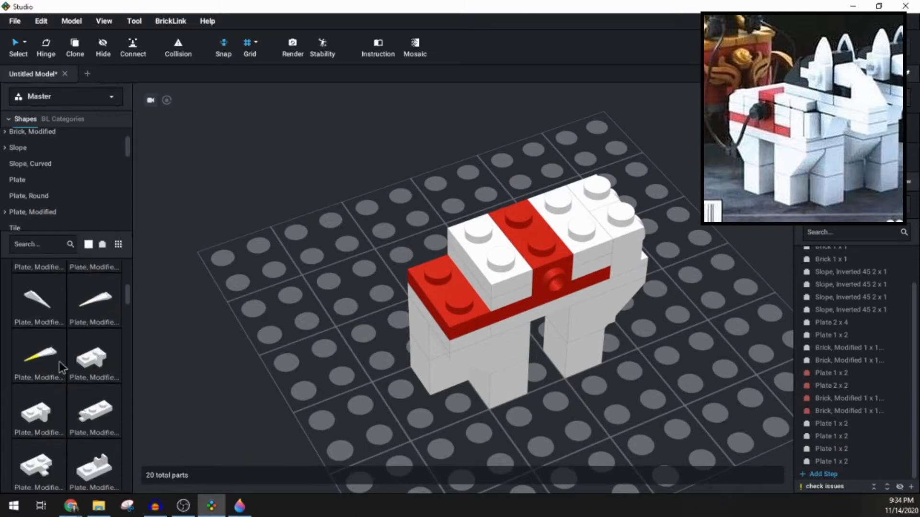
pyautogui.moveTo(38, 375); pyautogui.dragTo(466, 286)
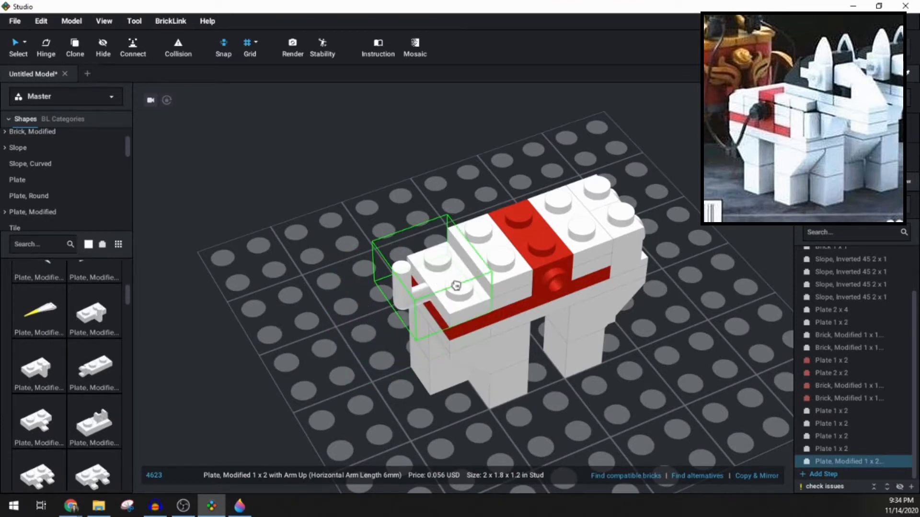
pyautogui.click(457, 286)
pyautogui.press('Escape')
pyautogui.moveTo(416, 385); pyautogui.dragTo(364, 383, button='right')
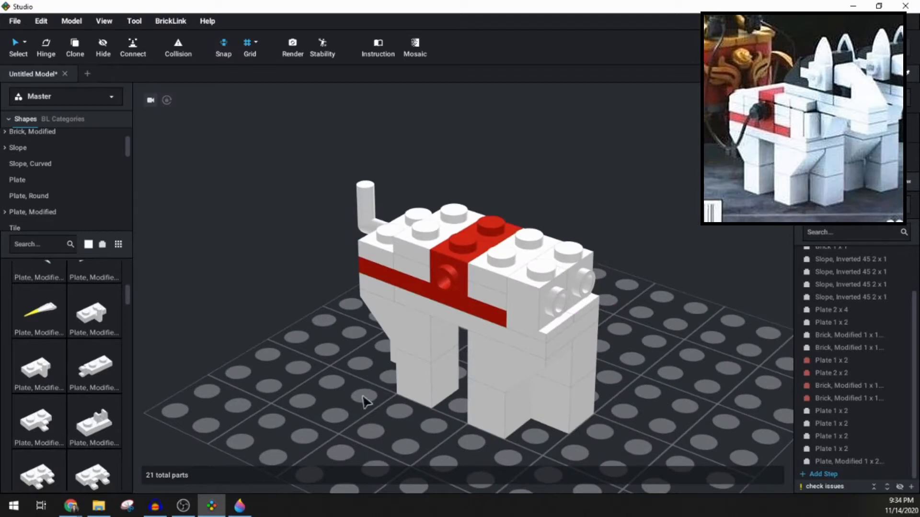
# Cover the tail plate and the adjoining white row up to the red bricks with a white Slope, Curved 2 x 2.
pyautogui.moveTo(362, 402)
pyautogui.mouseDown(button='right')
pyautogui.moveTo(353, 398)
pyautogui.moveTo(396, 401)
pyautogui.moveTo(341, 407)
pyautogui.moveTo(371, 408)
pyautogui.mouseUp(button='right')
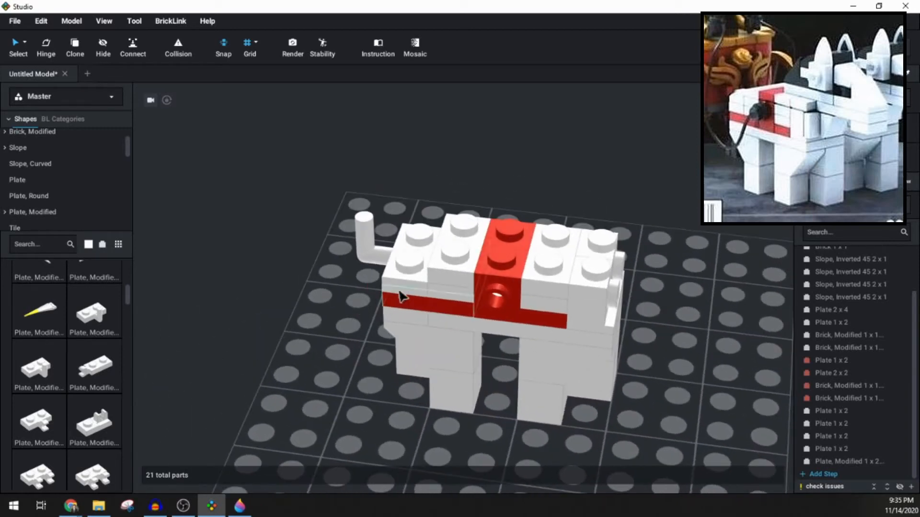
pyautogui.moveTo(346, 371); pyautogui.dragTo(340, 375, button='right')
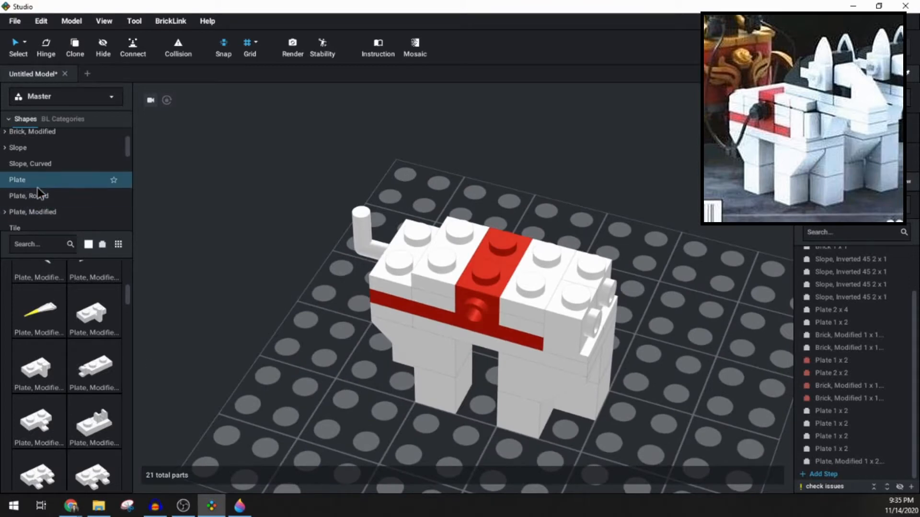
pyautogui.scroll(3, 48, 203)
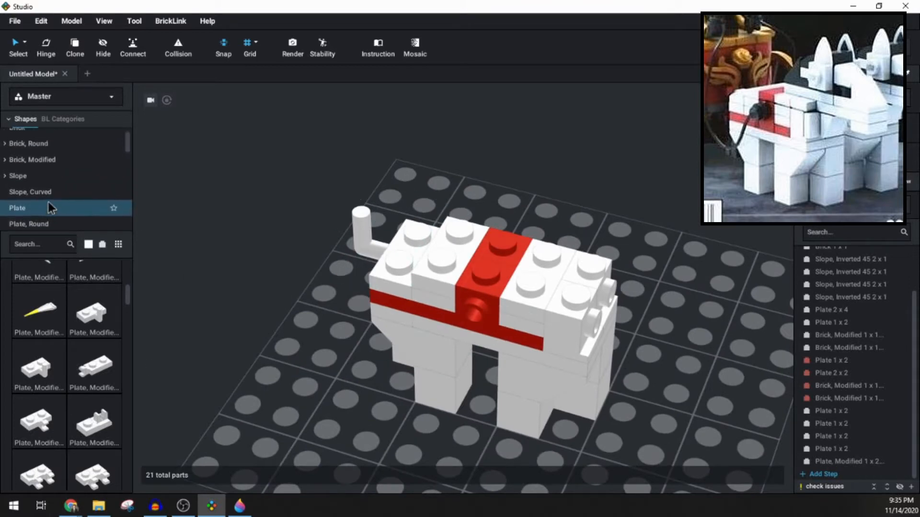
pyautogui.scroll(-5, 42, 169)
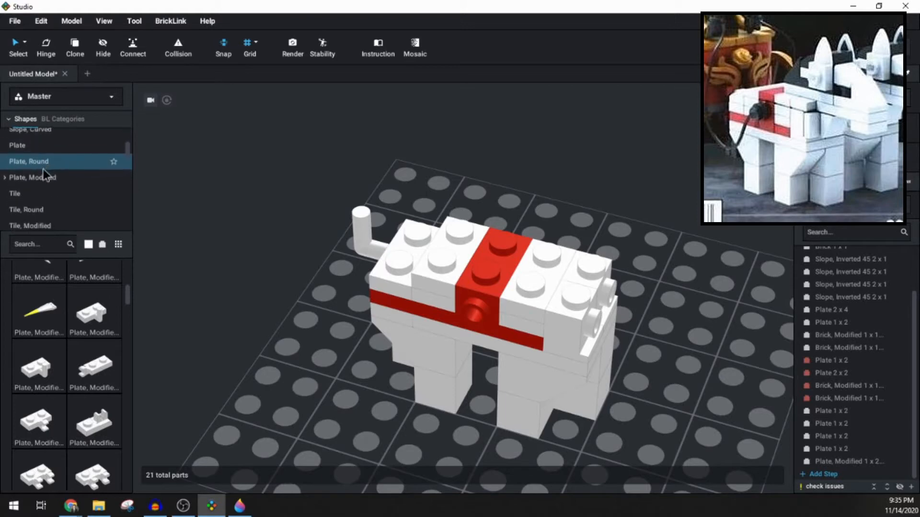
pyautogui.scroll(-5, 48, 176)
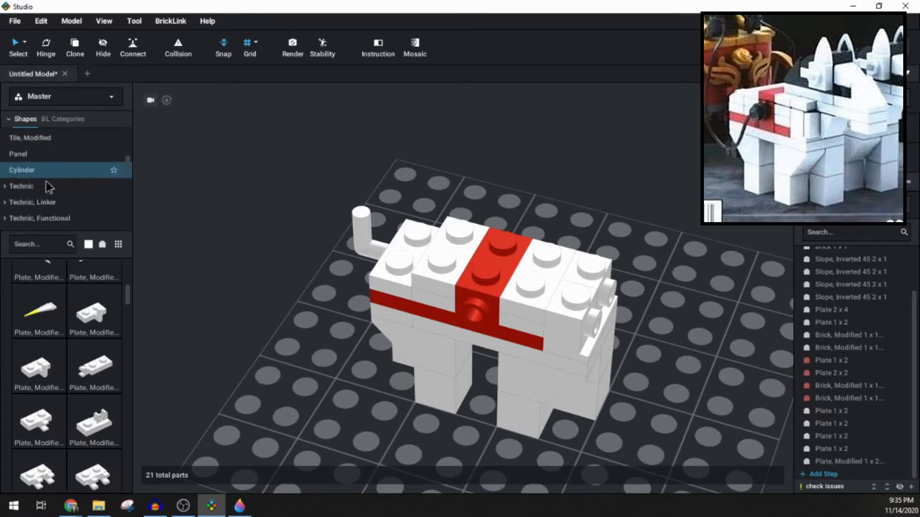
pyautogui.scroll(4, 45, 177)
pyautogui.scroll(5, 48, 169)
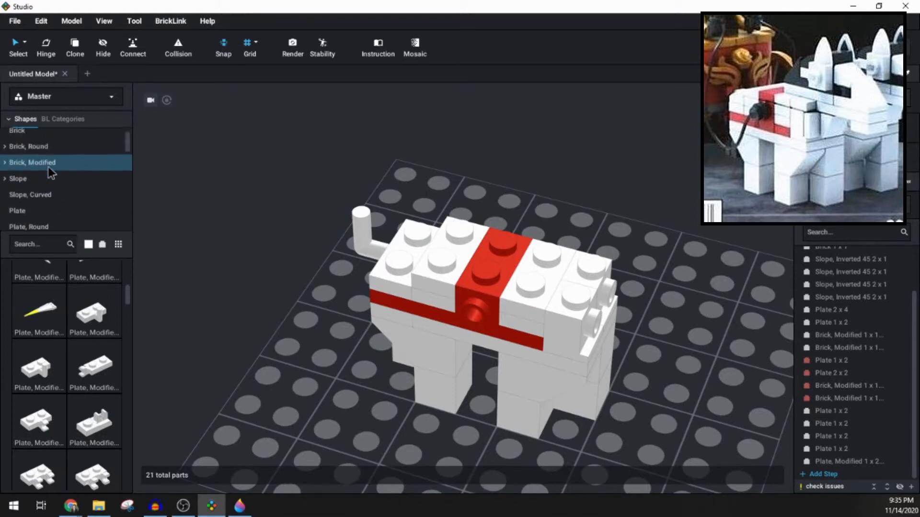
pyautogui.click(44, 177)
pyautogui.scroll(-5, 59, 338)
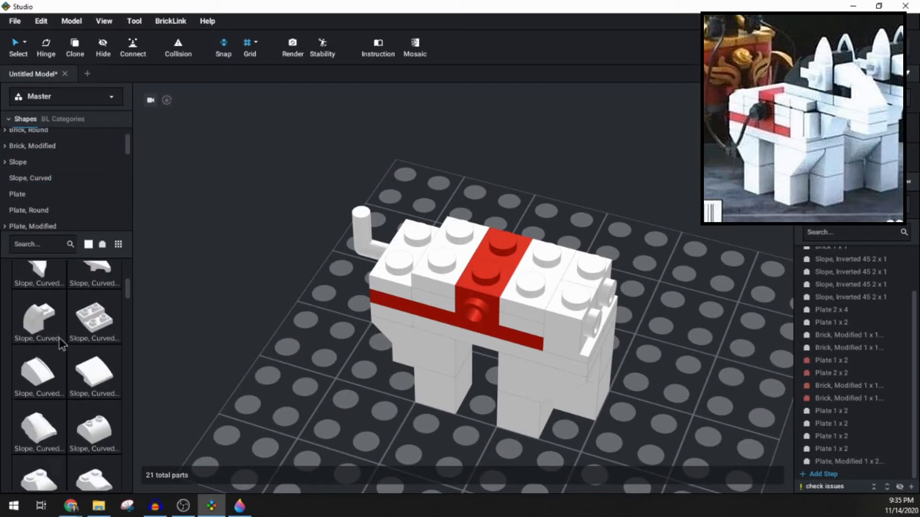
pyautogui.moveTo(86, 337); pyautogui.dragTo(409, 259)
pyautogui.click(409, 261)
pyautogui.press('Escape')
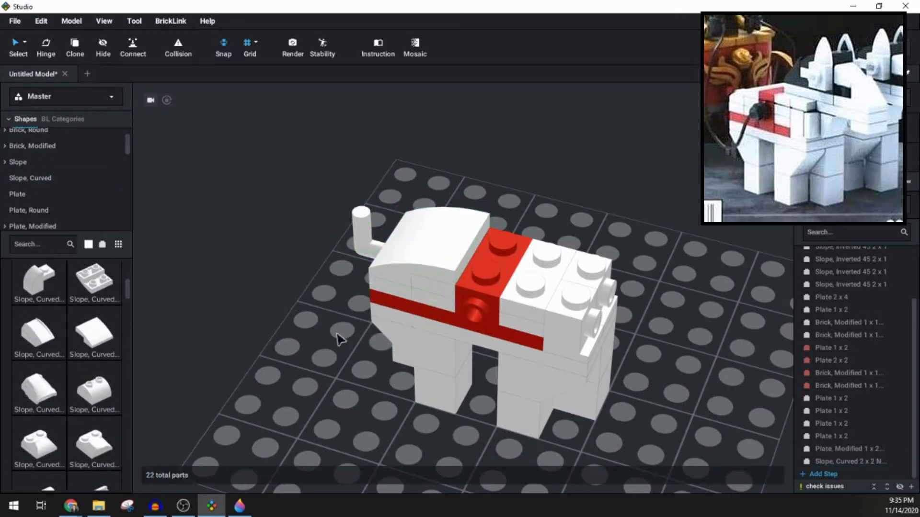
# Try a white Plate, Modified 1 x 2 jumper beside the horse, rotating it, and delete it.
pyautogui.moveTo(335, 332); pyautogui.dragTo(335, 330, button='right')
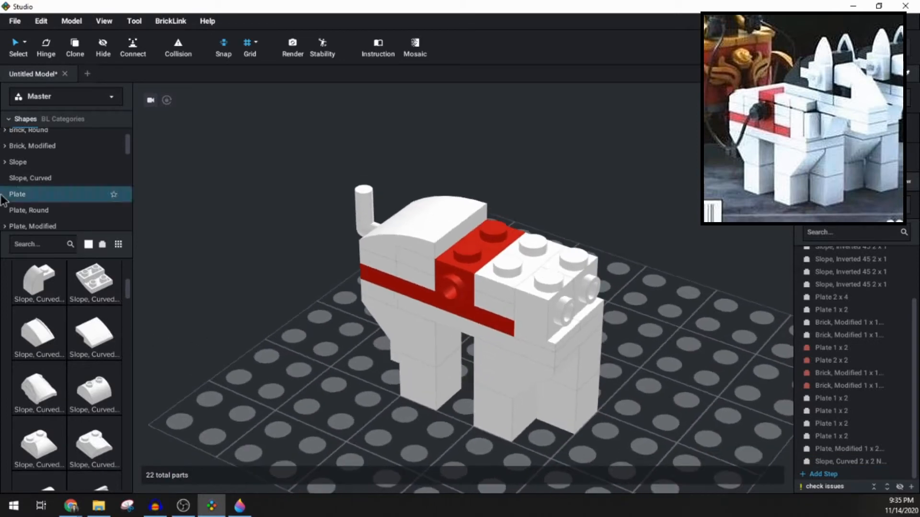
pyautogui.click(46, 210)
pyautogui.scroll(-1, 48, 211)
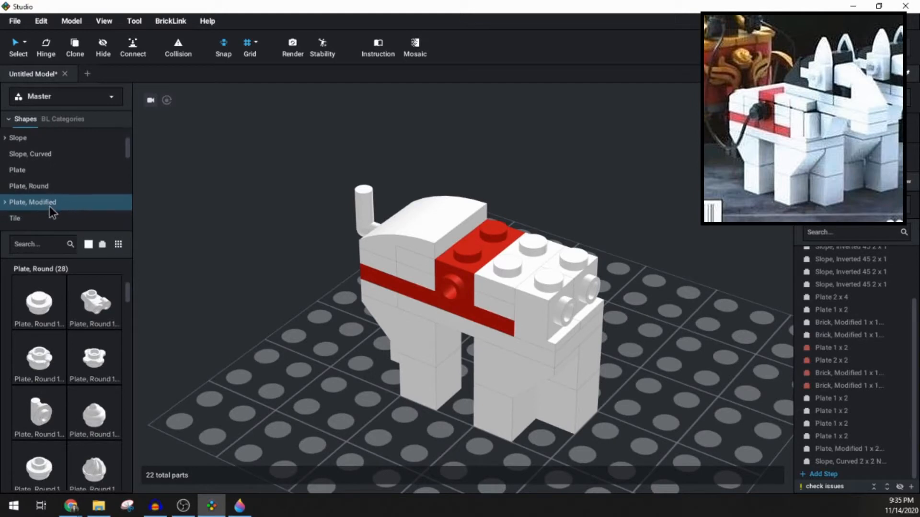
pyautogui.click(50, 207)
pyautogui.scroll(-2, 59, 333)
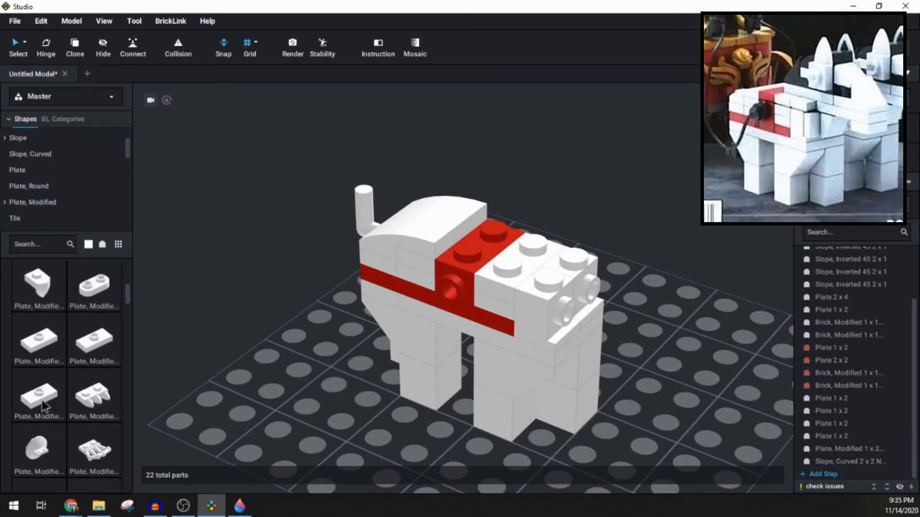
pyautogui.moveTo(43, 406); pyautogui.dragTo(285, 345)
pyautogui.press('Down')
pyautogui.press('Down')
pyautogui.press('Down')
pyautogui.press('Down')
pyautogui.press('Delete')
# Stand the white 1 x 2 jumper plates 3794b and 15573 upright side by side near the horse and compare their undersides.
pyautogui.moveTo(35, 346); pyautogui.dragTo(269, 356)
pyautogui.press('Down')
pyautogui.hotkey('ctrl', 'c')
pyautogui.hotkey('ctrl', 'v')
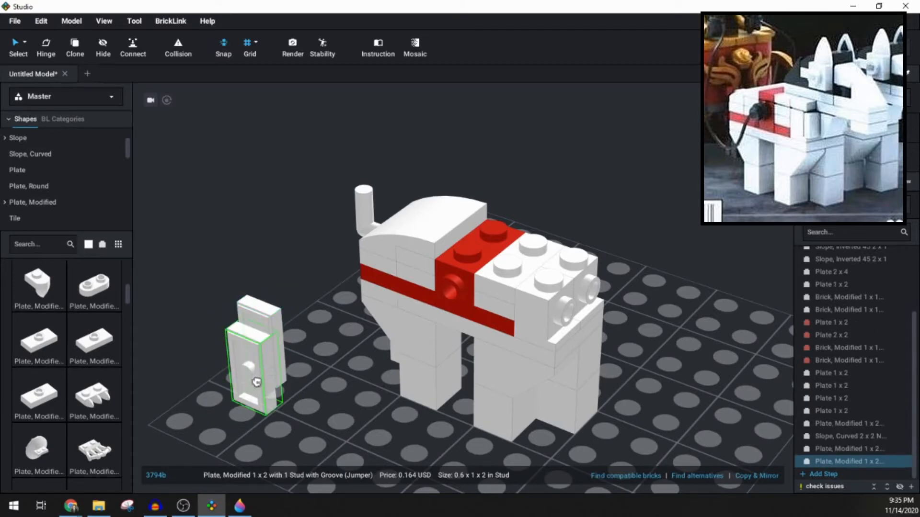
pyautogui.hotkey('ctrl', 'v')
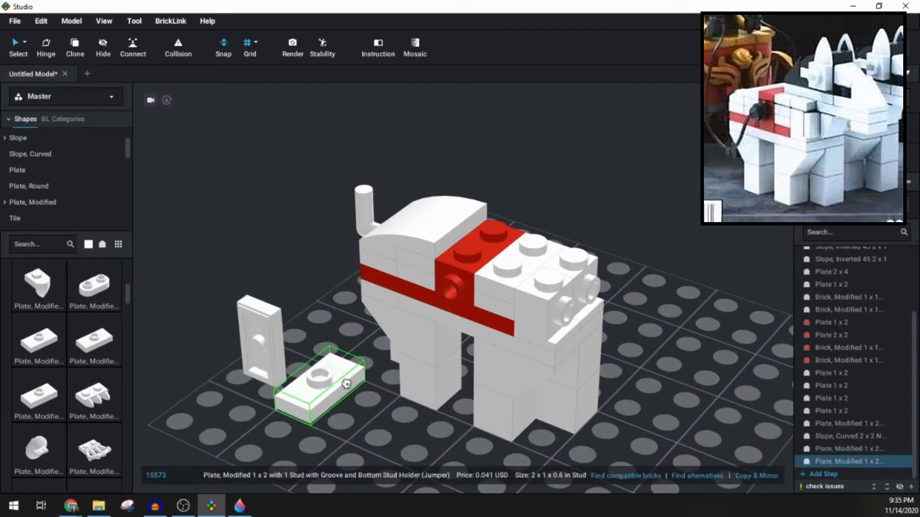
pyautogui.press('Down')
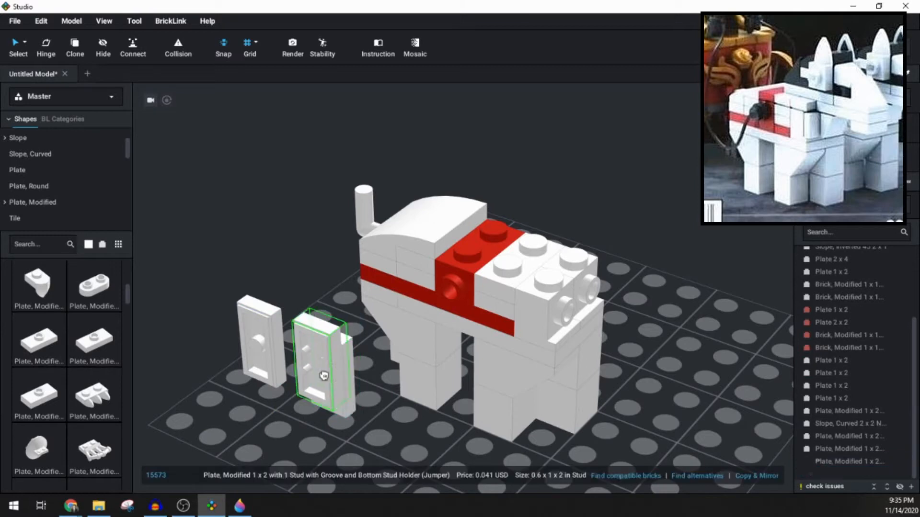
pyautogui.click(319, 372)
pyautogui.moveTo(303, 420); pyautogui.dragTo(336, 357, button='right')
pyautogui.click(235, 353)
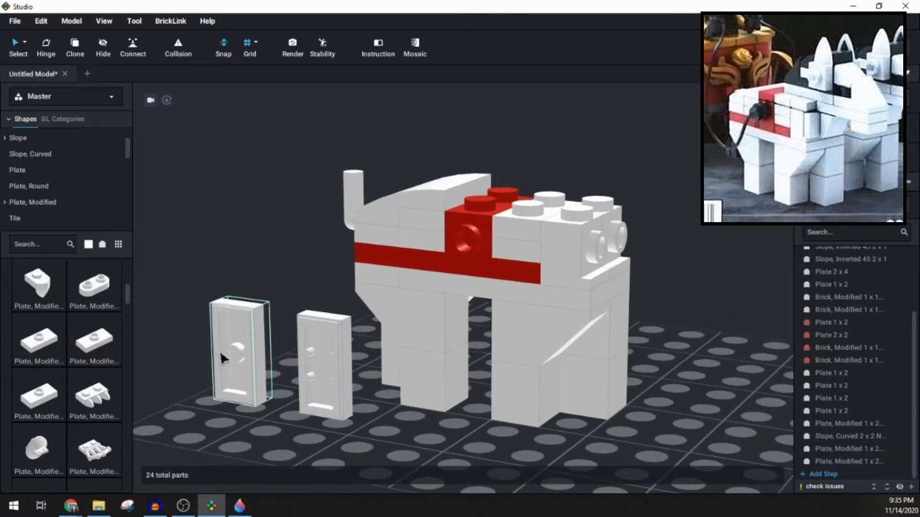
pyautogui.moveTo(291, 361); pyautogui.dragTo(269, 373, button='right')
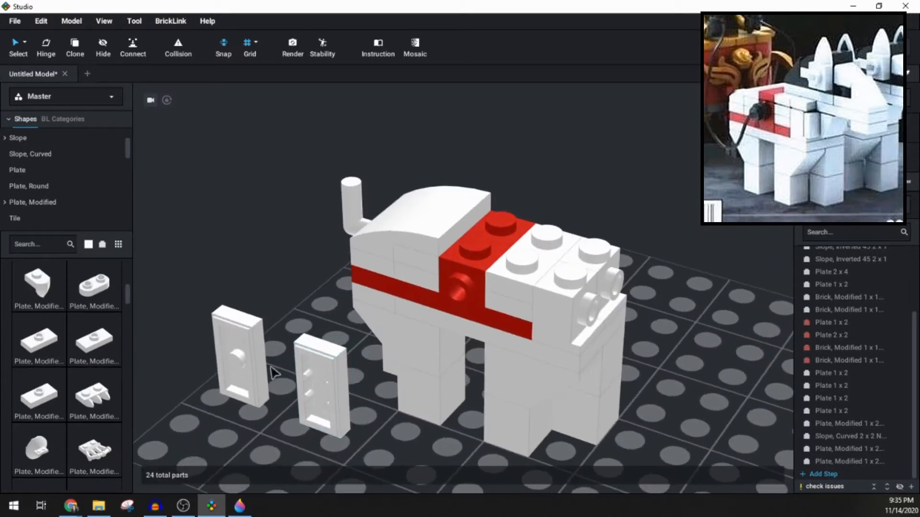
# Delete jumper plate 3794b and try jumper plate 15573 on the white row next to the red bricks.
pyautogui.click(245, 364)
pyautogui.press('Delete')
pyautogui.moveTo(312, 383); pyautogui.dragTo(524, 249)
pyautogui.press('Down')
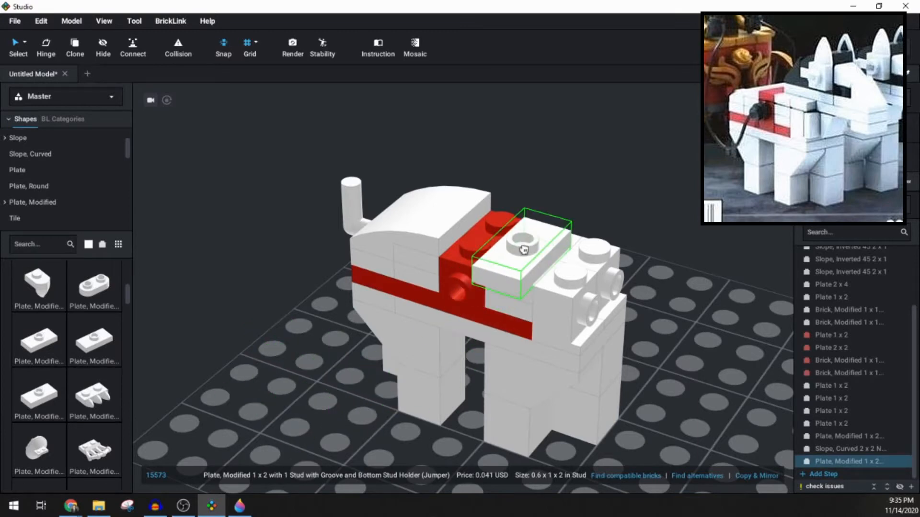
pyautogui.hotkey('ctrl', 'z')
pyautogui.hotkey('ctrl', 'z')
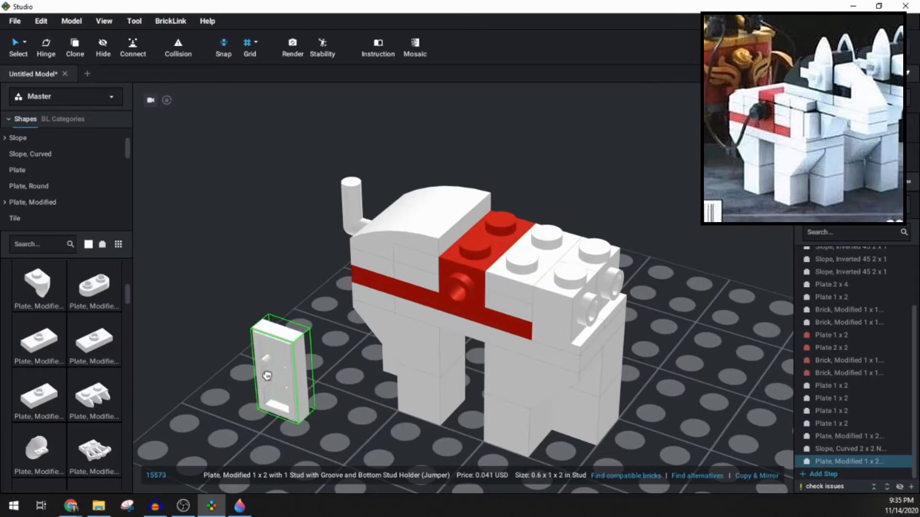
# Place jumper plate 15573 on top of the headlight bricks and clone it onto the white row beside the red bricks.
pyautogui.moveTo(278, 361); pyautogui.dragTo(578, 246)
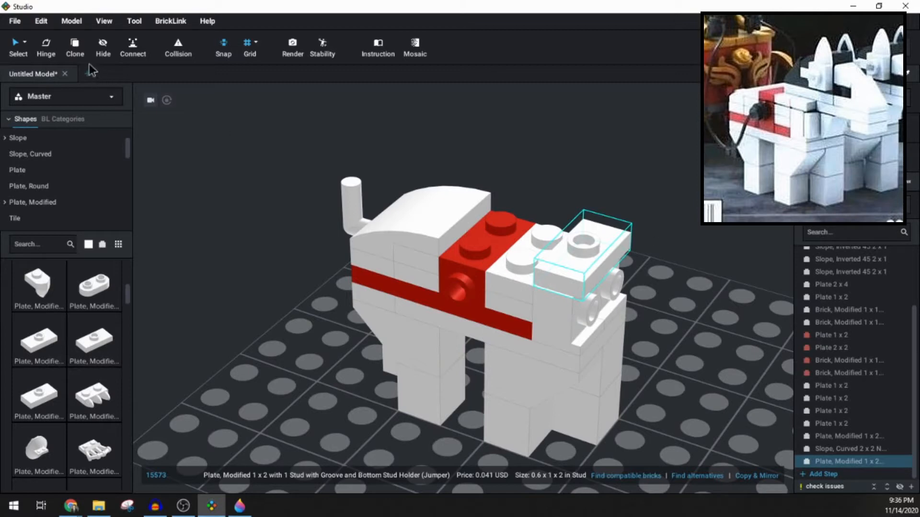
pyautogui.click(75, 47)
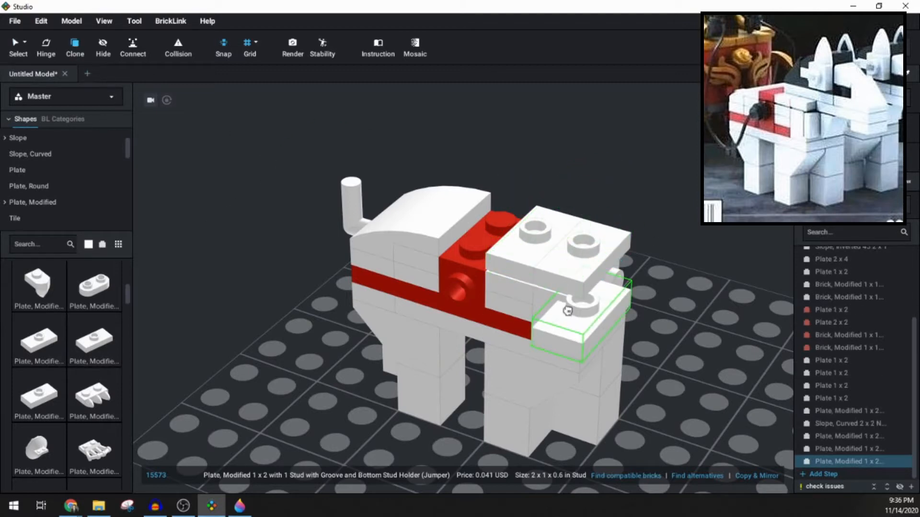
pyautogui.press('Escape')
# Set the part colour to Red and cover the red bricks' top studs with a Tile 1 x 2 with Groove.
pyautogui.moveTo(497, 376)
pyautogui.mouseDown(button='right')
pyautogui.moveTo(463, 363)
pyautogui.moveTo(461, 371)
pyautogui.mouseUp(button='right')
pyautogui.scroll(-3, 492, 380)
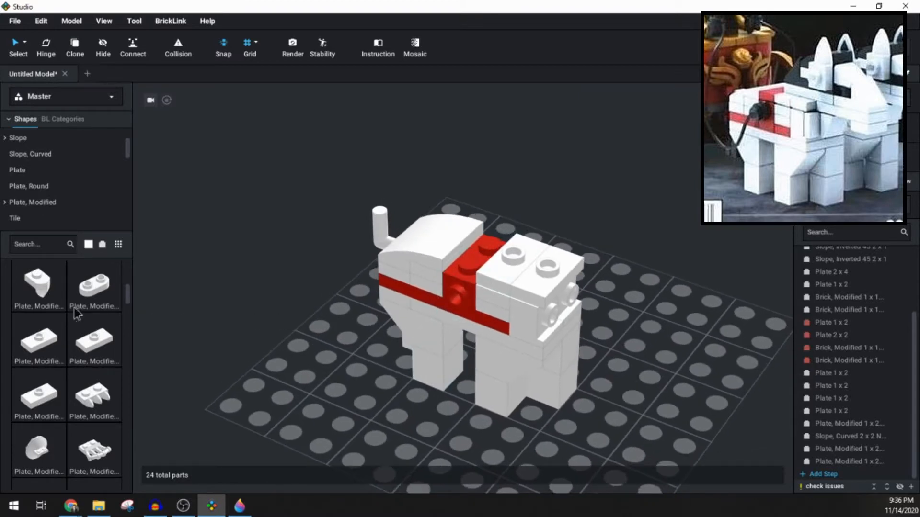
pyautogui.click(30, 219)
pyautogui.click(89, 245)
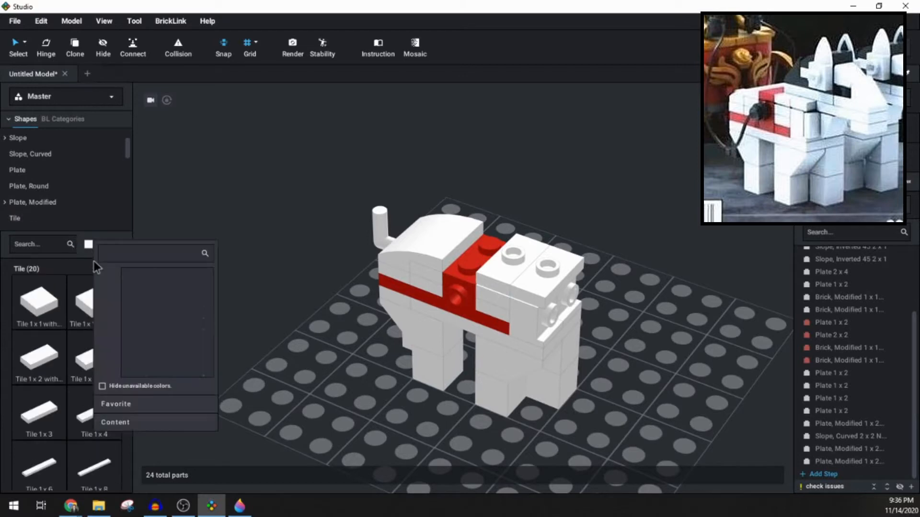
pyautogui.click(159, 422)
pyautogui.moveTo(47, 365); pyautogui.dragTo(474, 262)
# Clone a white jumper plate and attach it to the headlight bricks' side studs, its own stud facing forward.
pyautogui.moveTo(429, 346); pyautogui.dragTo(421, 341, button='right')
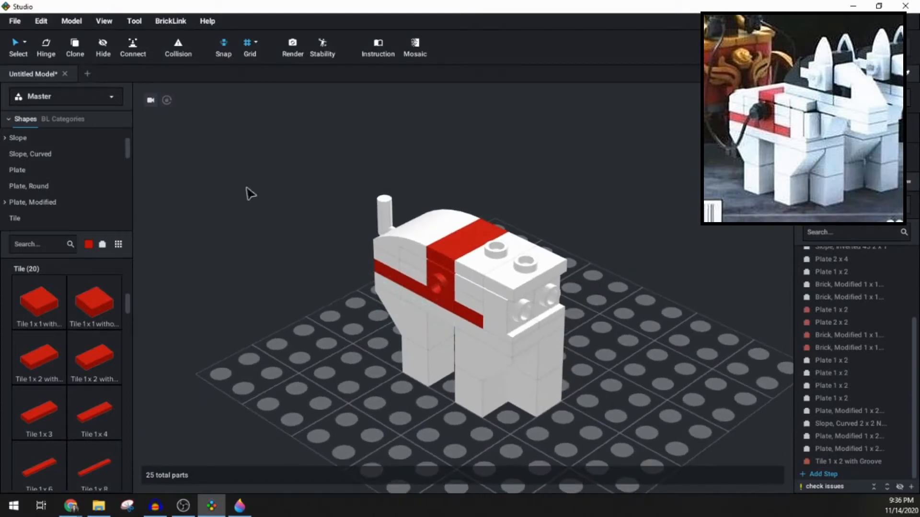
pyautogui.moveTo(531, 264)
pyautogui.mouseDown()
pyautogui.moveTo(578, 331)
pyautogui.moveTo(541, 311)
pyautogui.mouseUp()
pyautogui.press('Right')
pyautogui.press('Down')
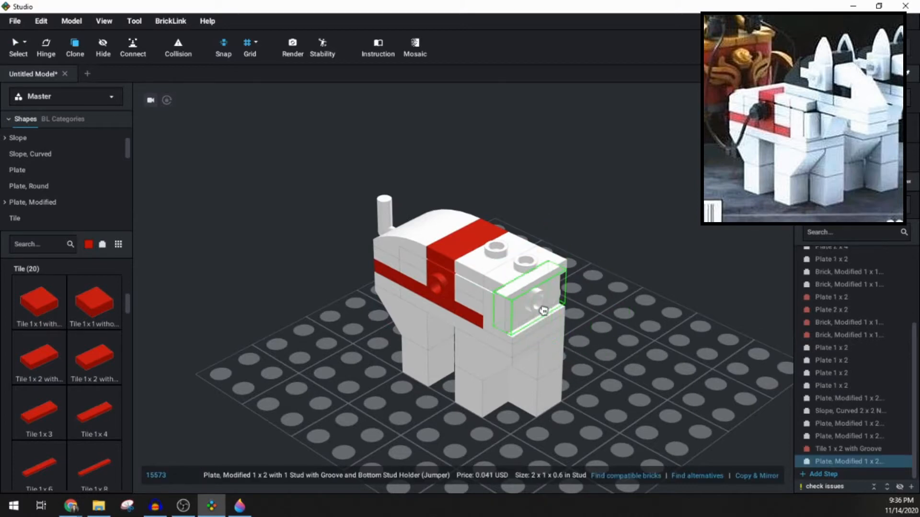
pyautogui.click(549, 311)
pyautogui.press('Escape')
# Set the part colour to White, place a Plate 1 x 3 lengthwise on the two top jumpers, and attach another beneath its overhanging front end.
pyautogui.moveTo(439, 333); pyautogui.dragTo(438, 332, button='right')
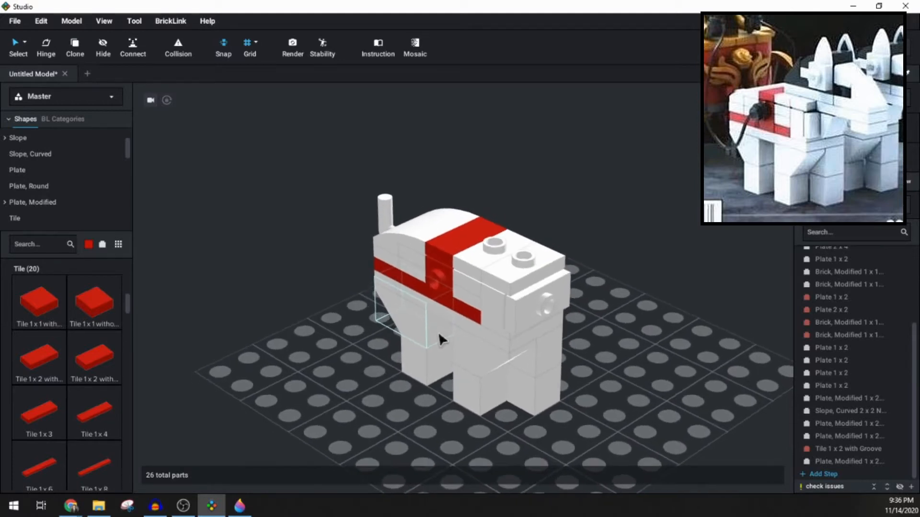
pyautogui.click(89, 245)
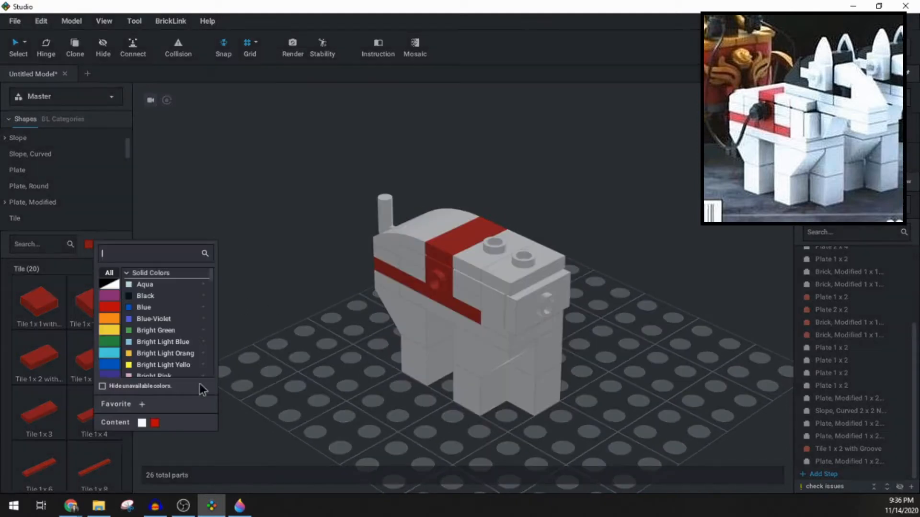
pyautogui.click(142, 422)
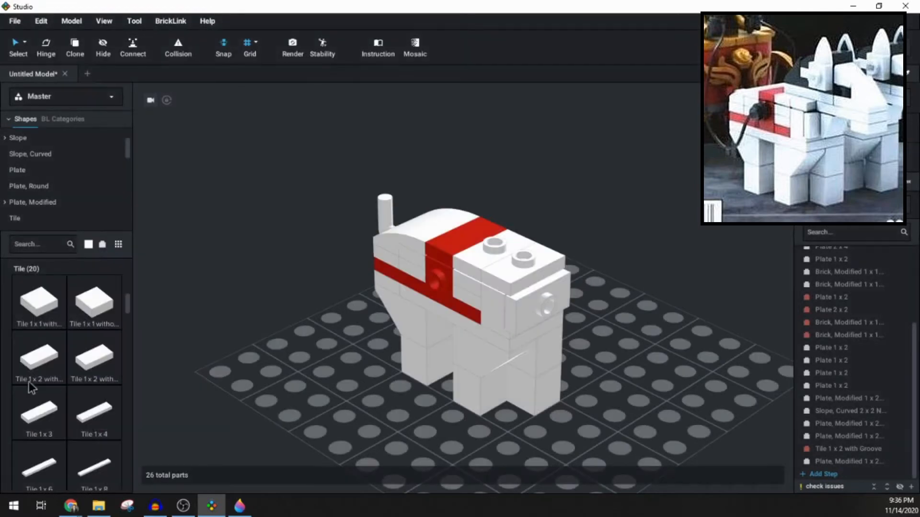
pyautogui.click(29, 170)
pyautogui.moveTo(44, 367); pyautogui.dragTo(547, 262)
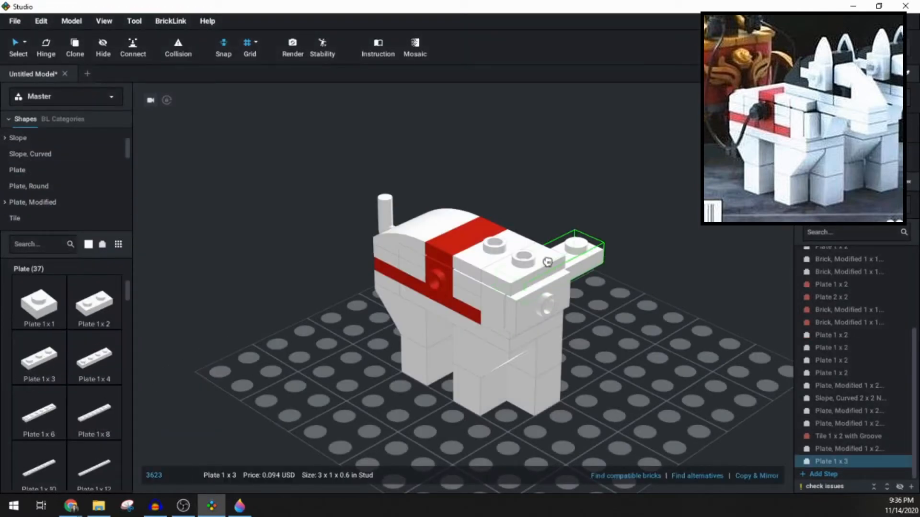
pyautogui.press('Right')
pyautogui.click(534, 249)
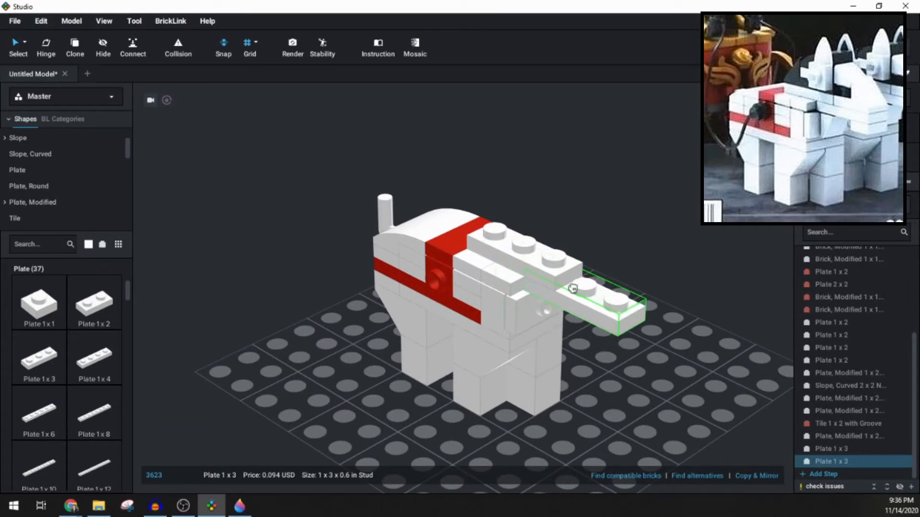
pyautogui.click(591, 307)
pyautogui.press('Escape')
# Place a white Slope 30 1 x 1 x 2/3 on the forward-facing chest stud beneath the neck plates.
pyautogui.moveTo(478, 360)
pyautogui.mouseDown(button='right')
pyautogui.moveTo(498, 357)
pyautogui.moveTo(470, 360)
pyautogui.mouseUp(button='right')
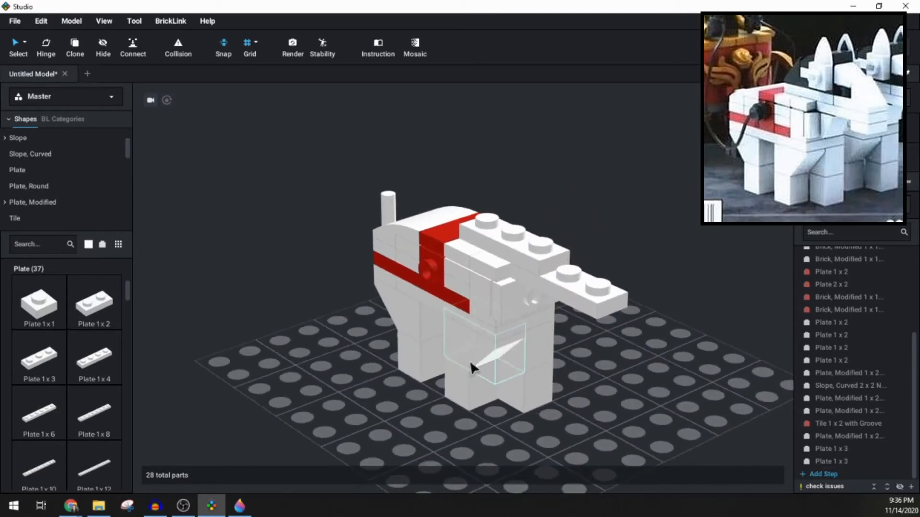
pyautogui.click(32, 139)
pyautogui.moveTo(38, 302); pyautogui.dragTo(512, 331)
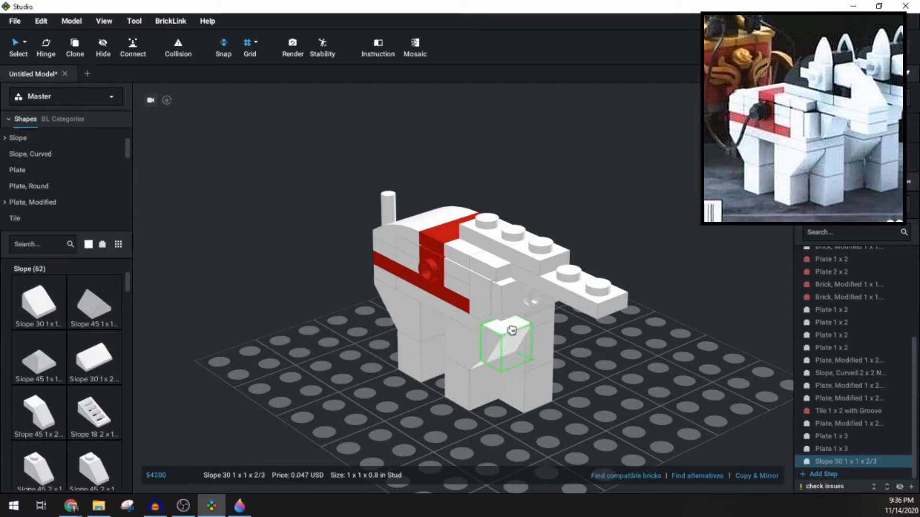
pyautogui.click(534, 302)
pyautogui.press('Escape')
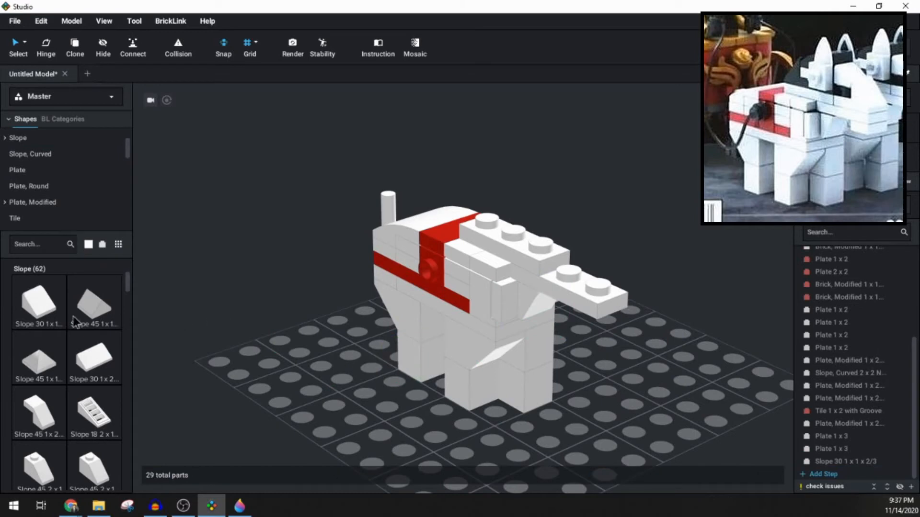
# Attach a white Plate 1 x 1 beneath the front end of the lower Plate 1 x 3 to form the muzzle.
pyautogui.click(17, 170)
pyautogui.moveTo(39, 305); pyautogui.dragTo(583, 394)
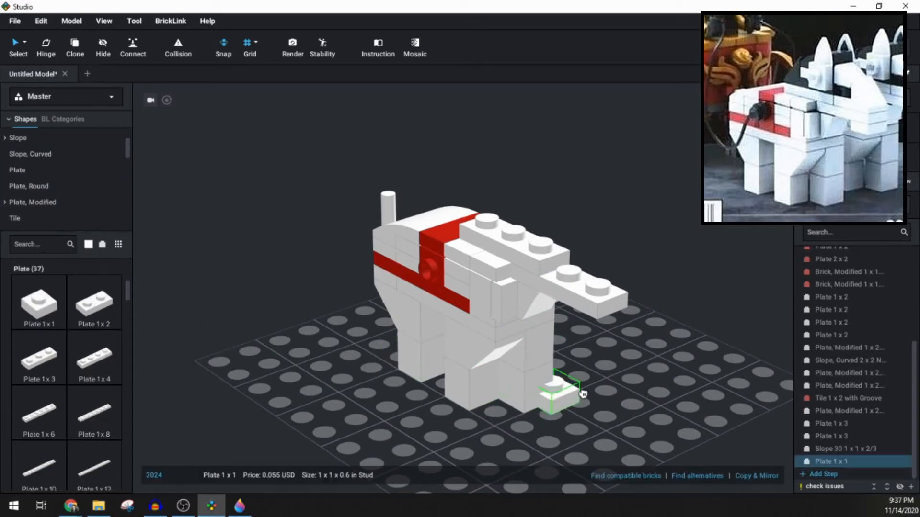
pyautogui.moveTo(583, 394); pyautogui.dragTo(422, 151, button='right')
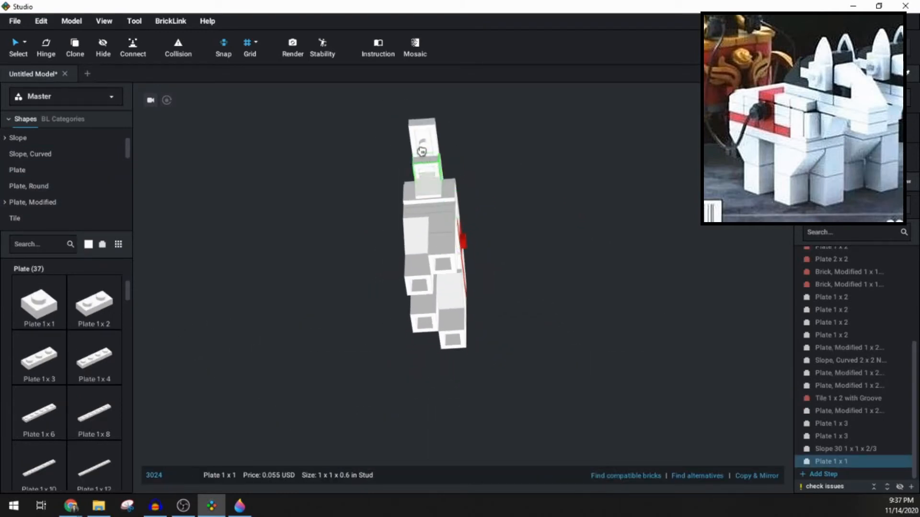
pyautogui.click(424, 140)
pyautogui.moveTo(435, 209); pyautogui.dragTo(437, 300, button='right')
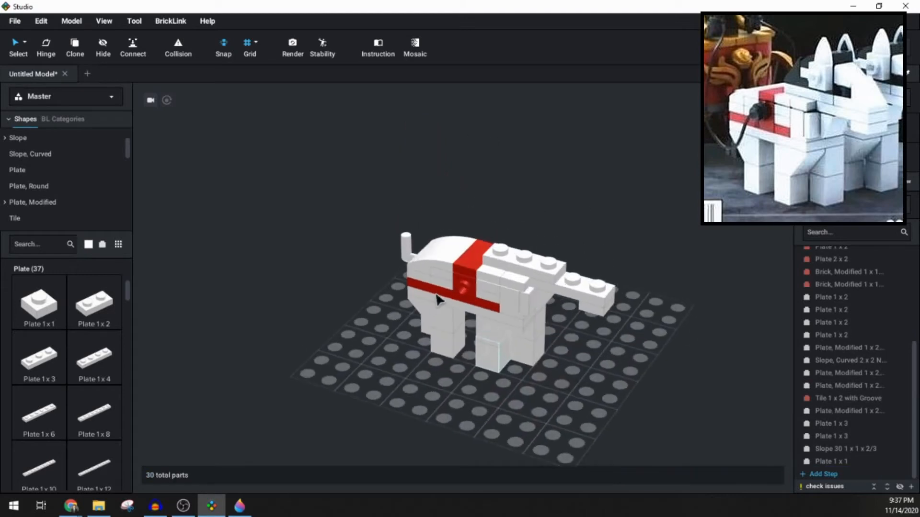
# Examine the horse's tail, red side stud and body from the side against the reference picture.
pyautogui.scroll(1, 433, 293)
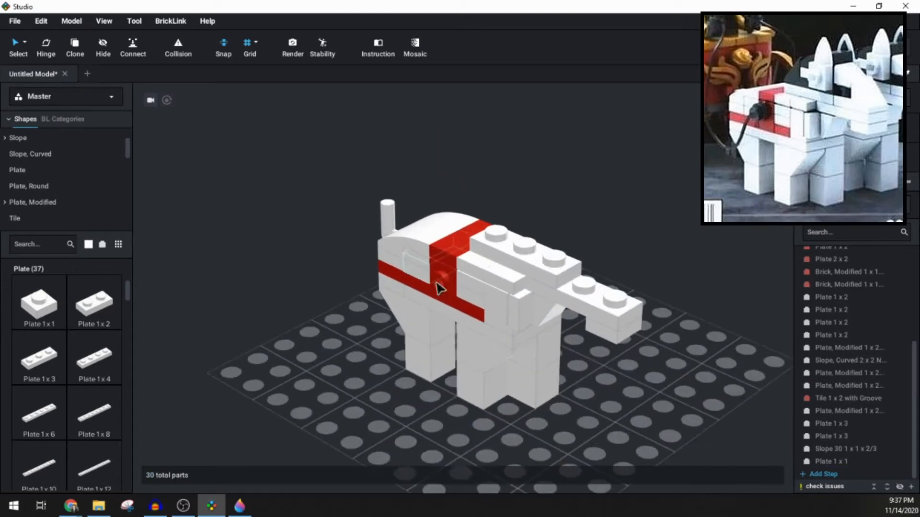
pyautogui.scroll(1, 434, 300)
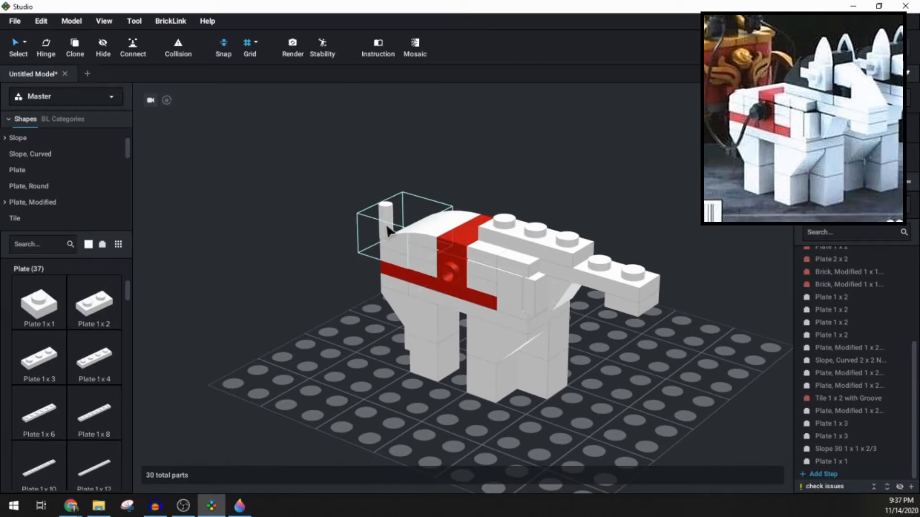
pyautogui.moveTo(375, 292)
pyautogui.mouseDown(button='right')
pyautogui.moveTo(403, 284)
pyautogui.moveTo(405, 293)
pyautogui.moveTo(368, 280)
pyautogui.moveTo(413, 298)
pyautogui.moveTo(375, 299)
pyautogui.moveTo(363, 281)
pyautogui.moveTo(371, 294)
pyautogui.mouseUp(button='right')
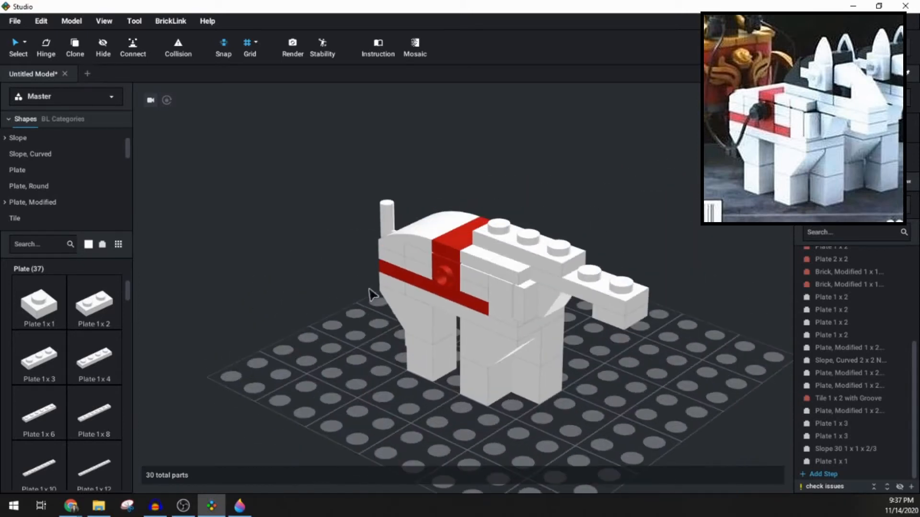
pyautogui.scroll(4, 449, 272)
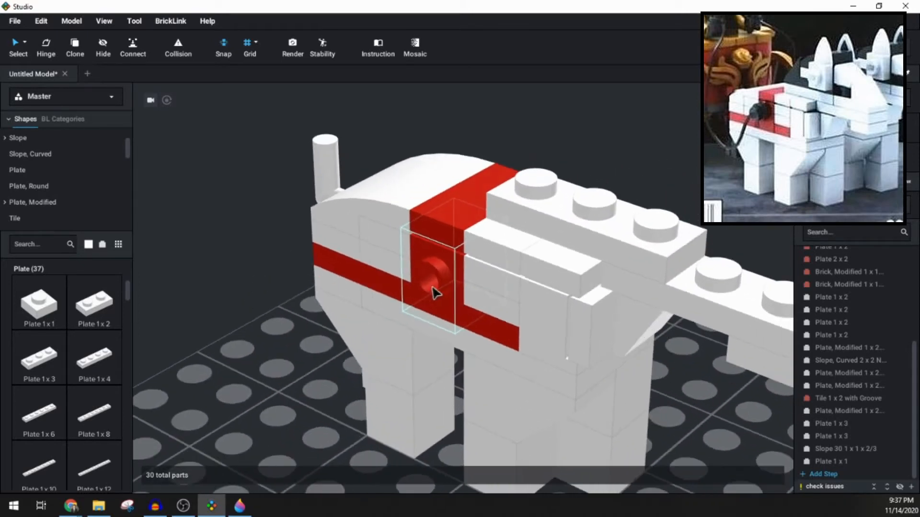
pyautogui.scroll(-3, 449, 298)
pyautogui.moveTo(543, 325); pyautogui.dragTo(489, 324, button='middle')
pyautogui.scroll(2, 469, 307)
pyautogui.scroll(-1, 466, 303)
pyautogui.moveTo(452, 301); pyautogui.dragTo(451, 305, button='right')
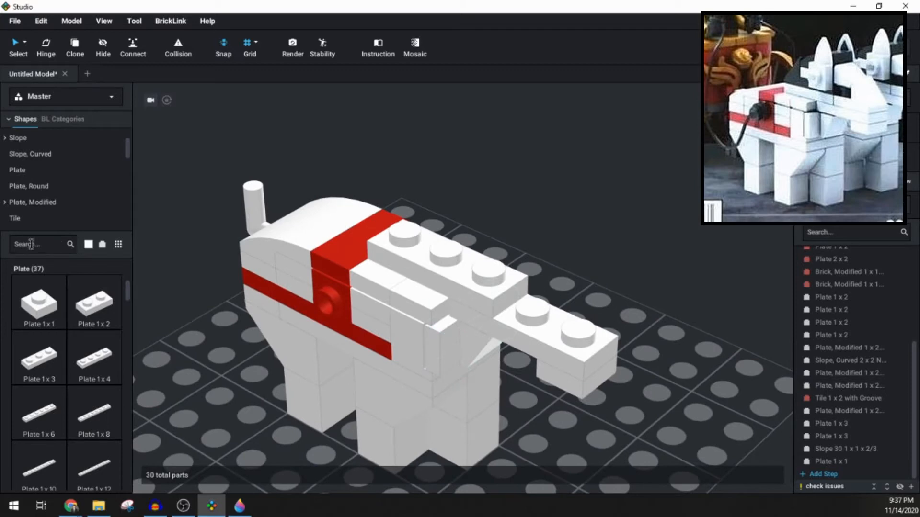
# Place a white Slope 45 2 x 1 with 2/3 Cutout on the front end of the head plate, sloping forward.
pyautogui.scroll(-2, 25, 183)
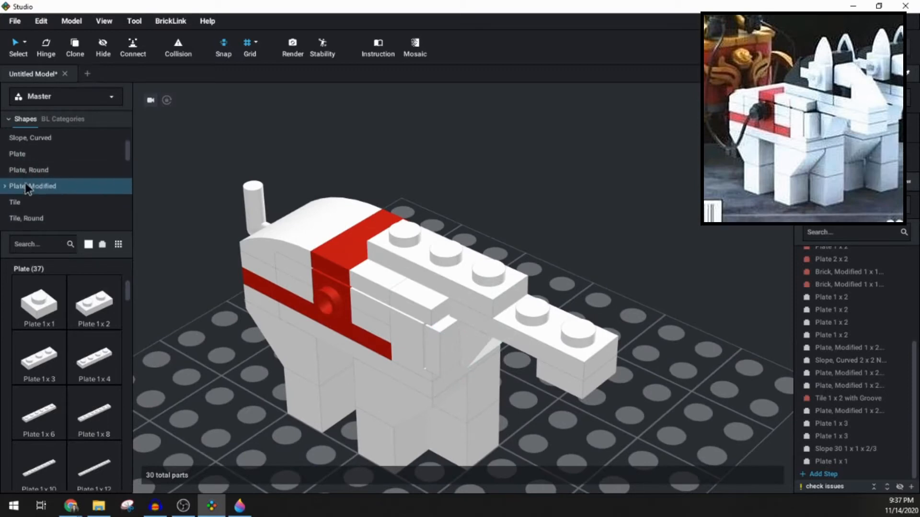
pyautogui.scroll(3, 39, 182)
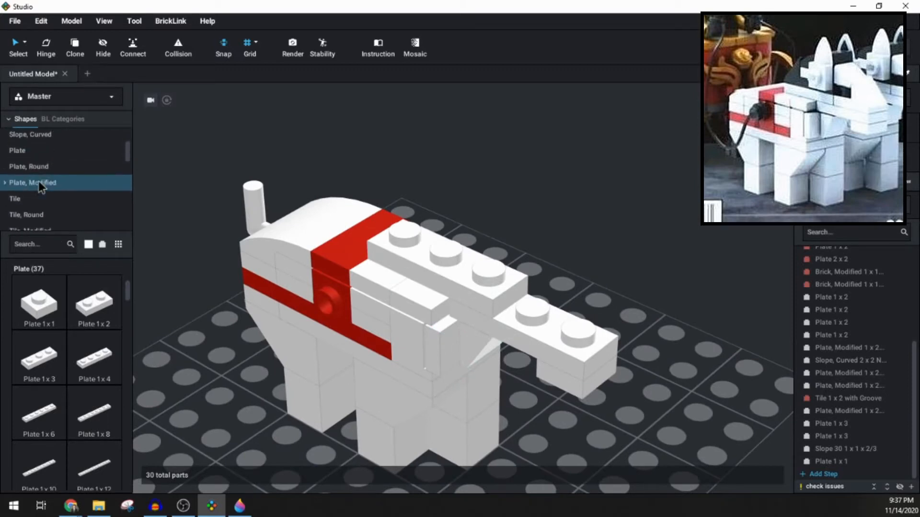
pyautogui.scroll(2, 41, 156)
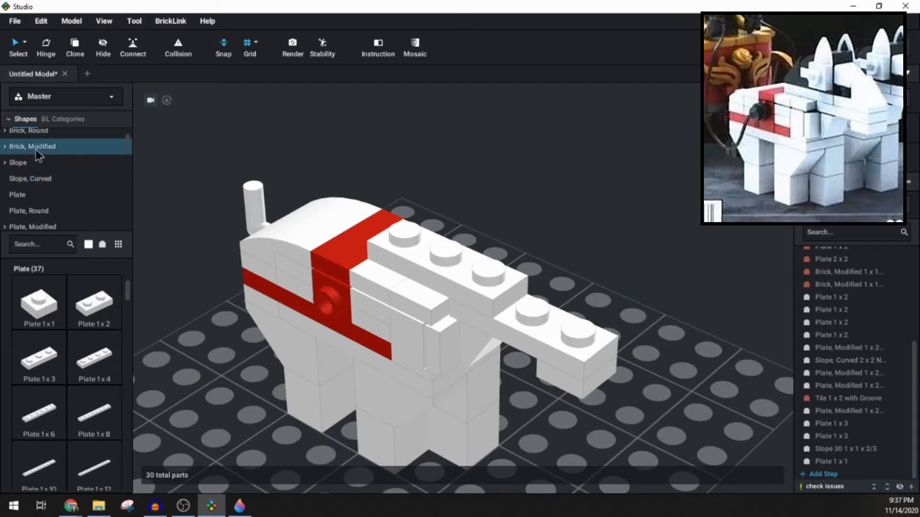
pyautogui.click(29, 185)
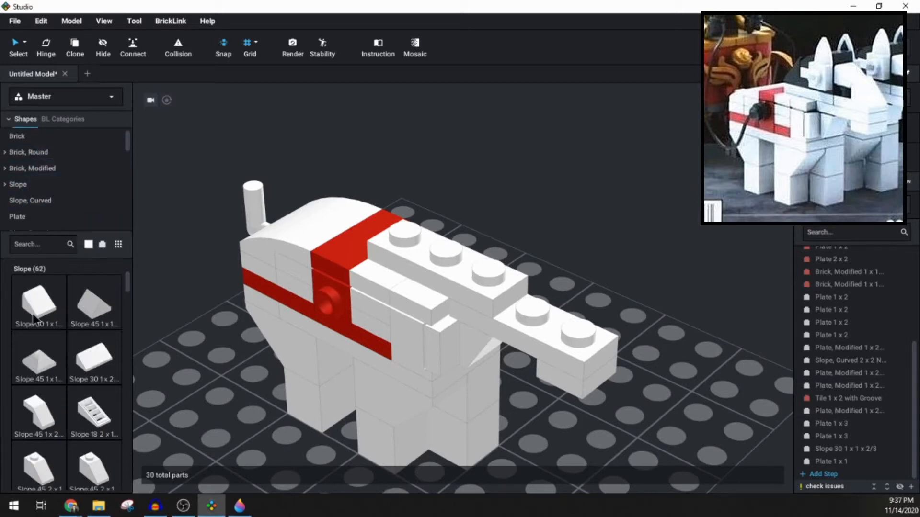
pyautogui.scroll(-1, 51, 333)
pyautogui.scroll(-1, 49, 334)
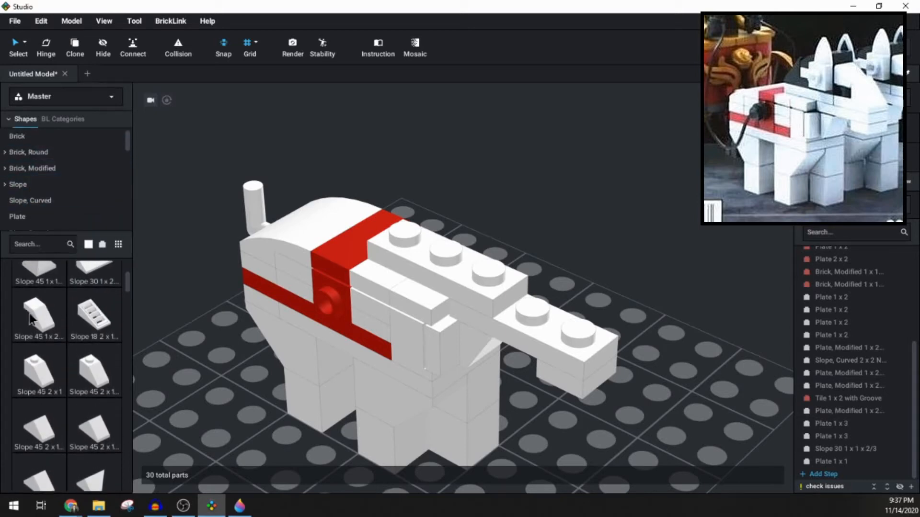
pyautogui.scroll(-5, 55, 323)
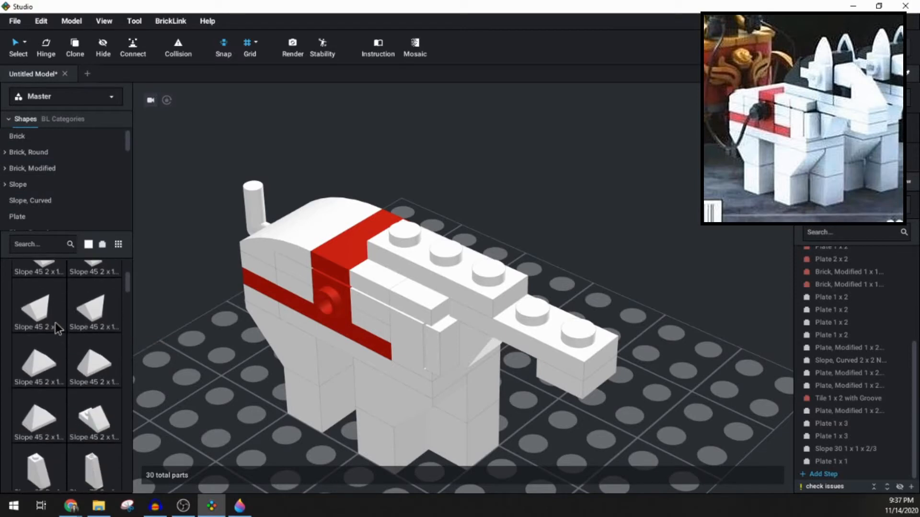
pyautogui.scroll(2, 59, 327)
pyautogui.moveTo(94, 307); pyautogui.dragTo(567, 320)
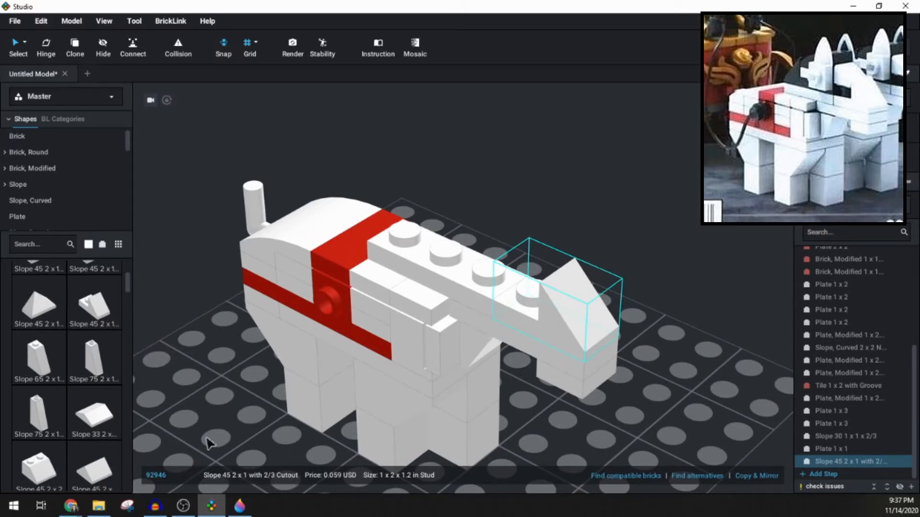
pyautogui.click(259, 413)
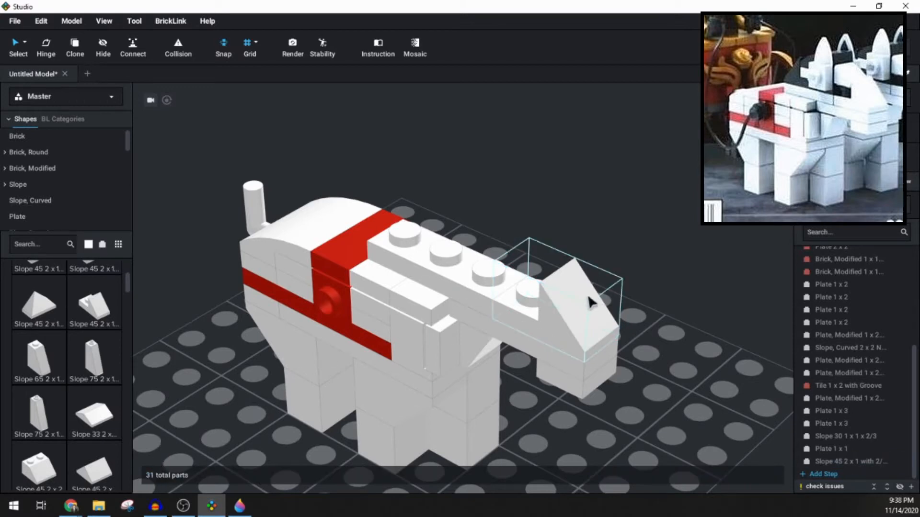
# Set the part colour to Black and place a Slope 45 2 x 1 with 2/3 Cutout behind the head, sloping down toward the red tile.
pyautogui.click(88, 245)
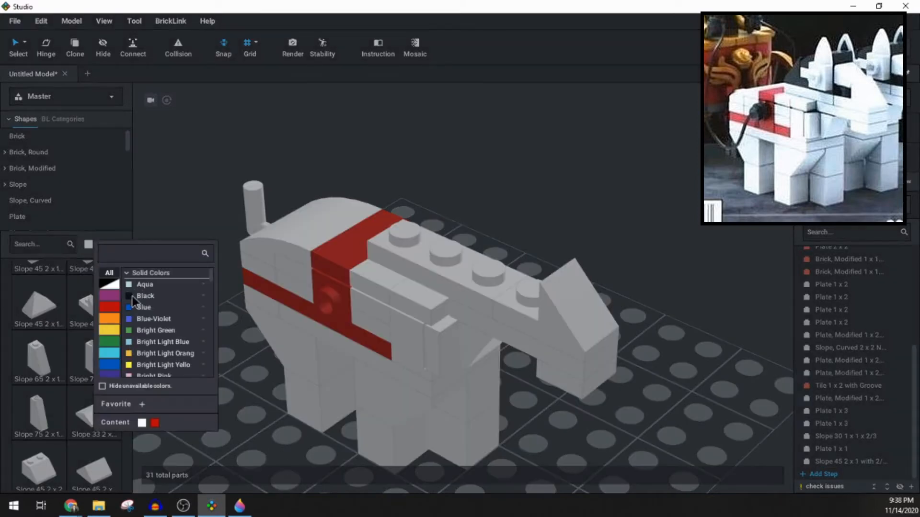
pyautogui.click(133, 297)
pyautogui.moveTo(228, 340); pyautogui.dragTo(435, 250)
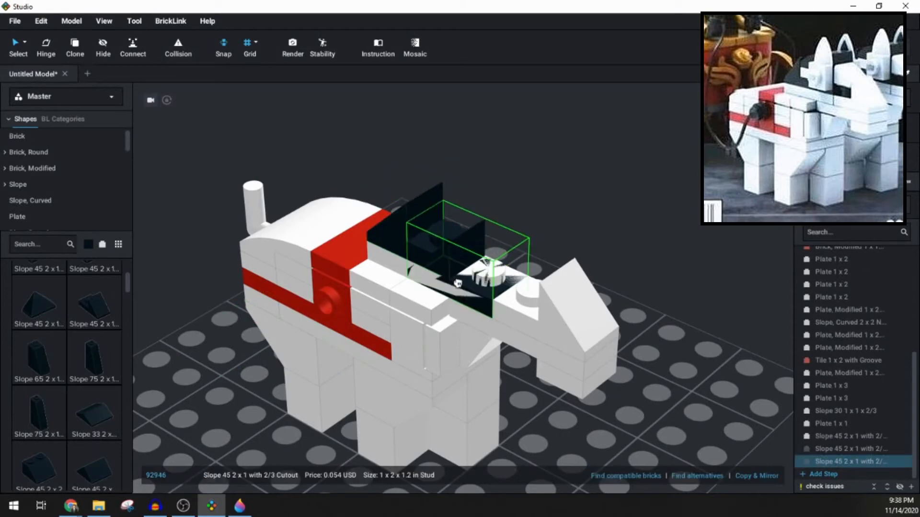
pyautogui.press('Escape')
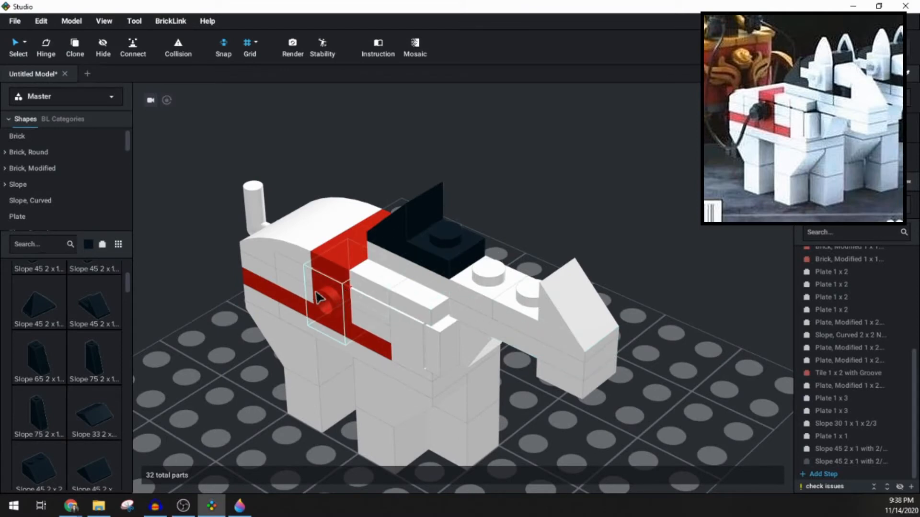
# Place a black Brick, Modified 1 x 1 with Studs on 2 Sides in front of the black slope, side studs facing outward.
pyautogui.click(22, 154)
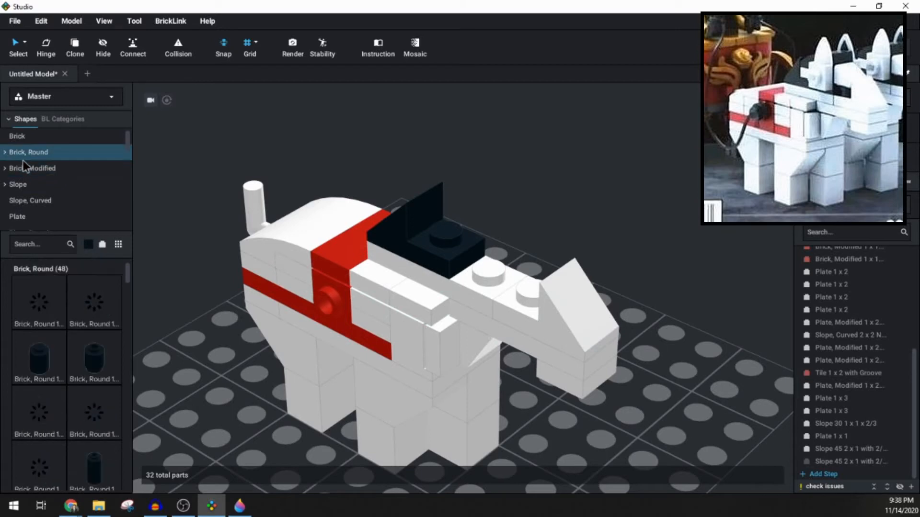
pyautogui.click(24, 168)
pyautogui.scroll(-2, 77, 345)
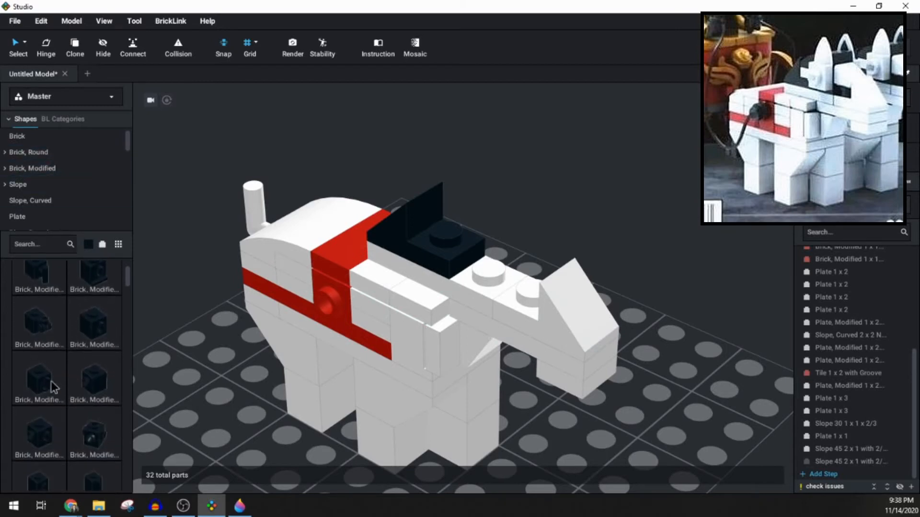
pyautogui.click(93, 308)
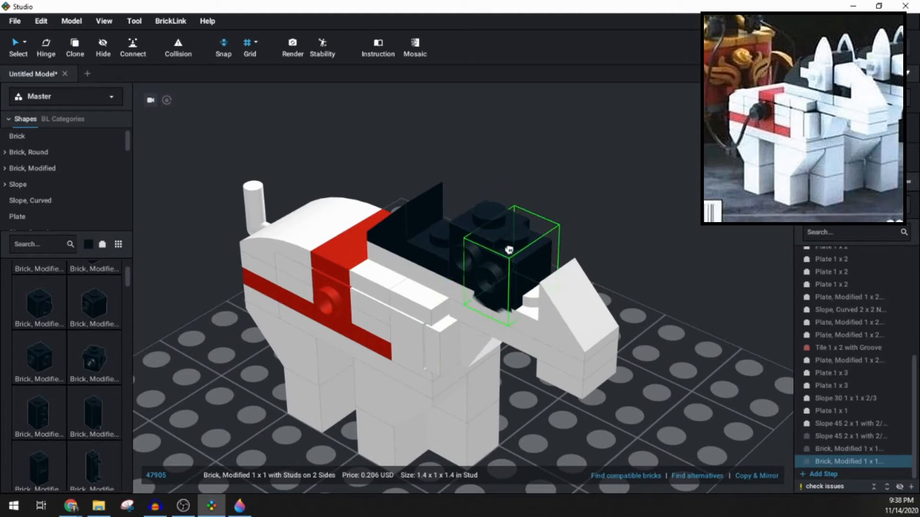
pyautogui.click(503, 259)
pyautogui.scroll(1, 498, 282)
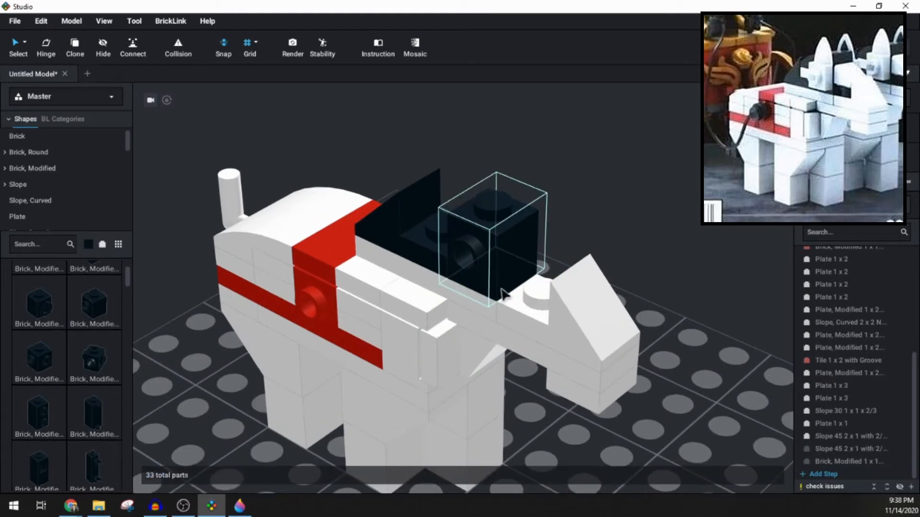
# Place a black Plate, Round 1 x 1 Straight Side on the open stud between the black brick and the white head slope.
pyautogui.scroll(-1, 29, 203)
pyautogui.click(34, 196)
pyautogui.click(54, 305)
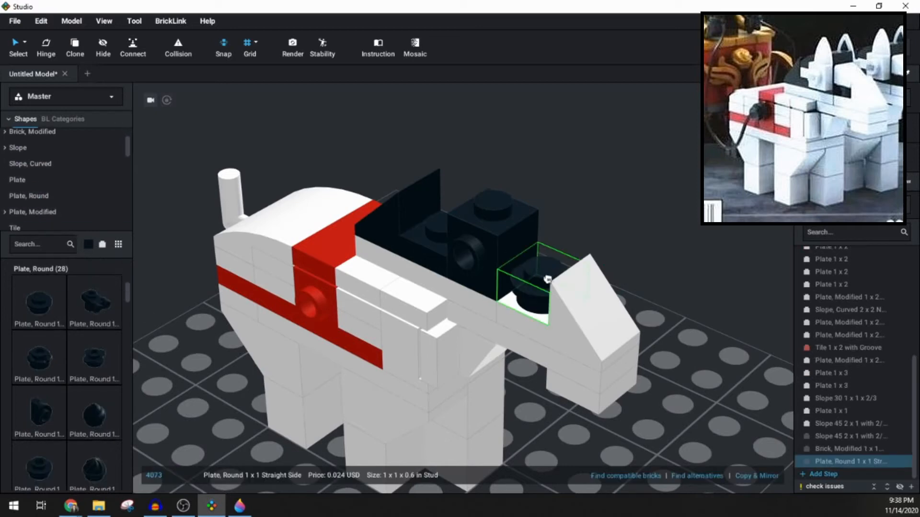
pyautogui.click(548, 278)
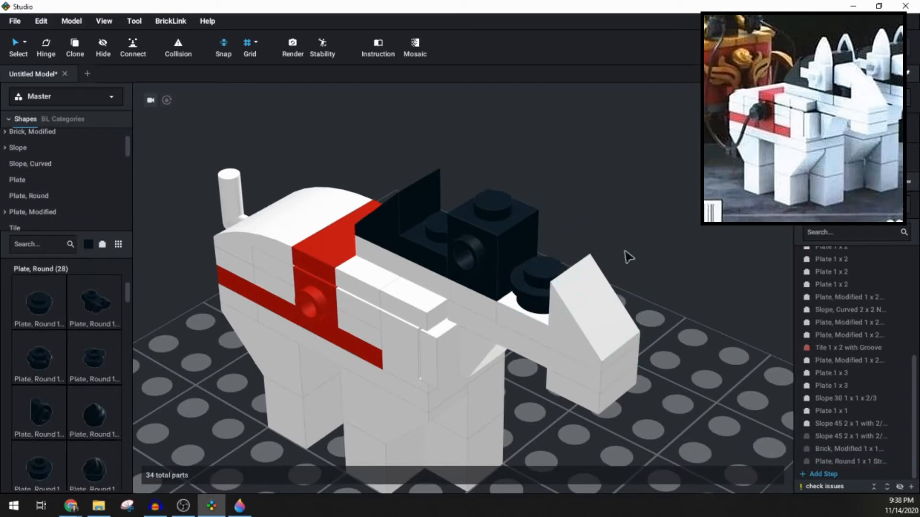
# Clone the white chest Slope 30 1 x 1 x 2/3, rotate it to slope forward, and place it on the black round plate.
pyautogui.click(75, 45)
pyautogui.click(474, 357)
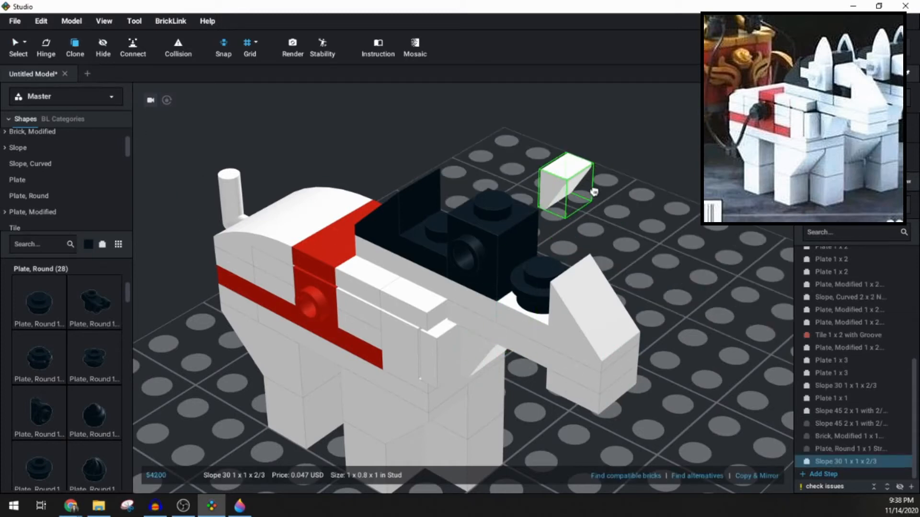
pyautogui.press('Right')
pyautogui.press('Up')
pyautogui.press('Up')
pyautogui.press('Up')
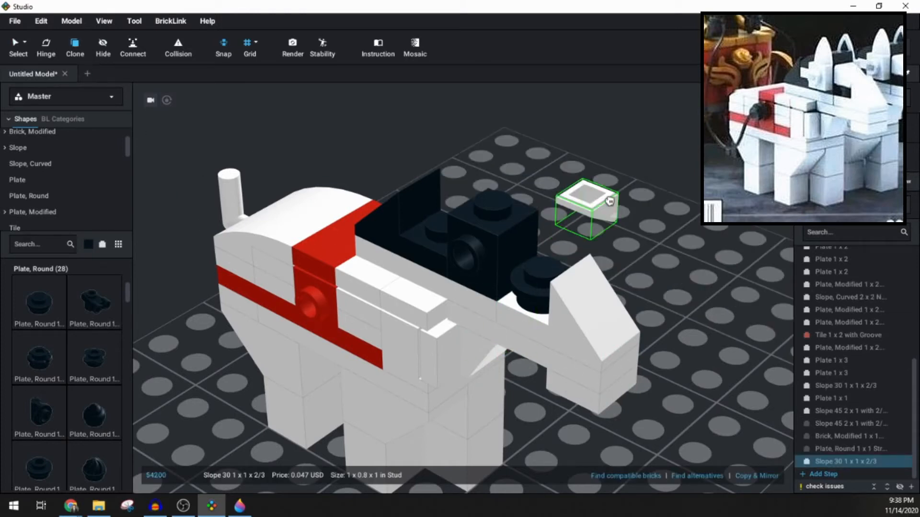
pyautogui.press('Up')
pyautogui.press('Up')
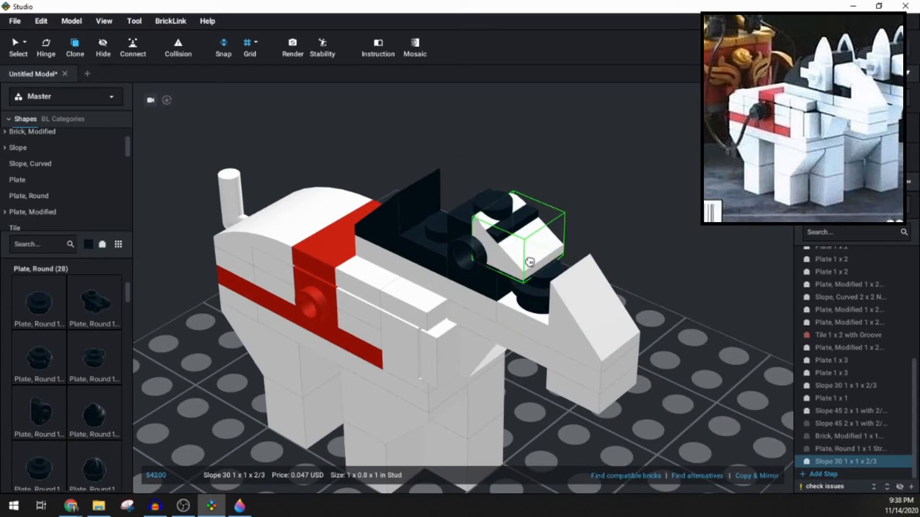
pyautogui.click(535, 270)
pyautogui.press('Escape')
pyautogui.moveTo(565, 283); pyautogui.dragTo(644, 288, button='right')
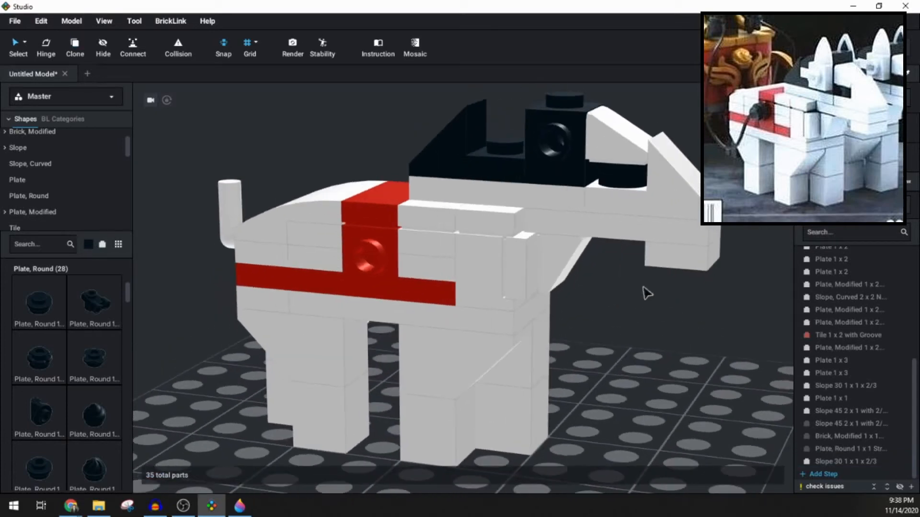
pyautogui.moveTo(610, 137); pyautogui.dragTo(595, 285, button='right')
pyautogui.scroll(2, 590, 276)
pyautogui.scroll(-2, 595, 284)
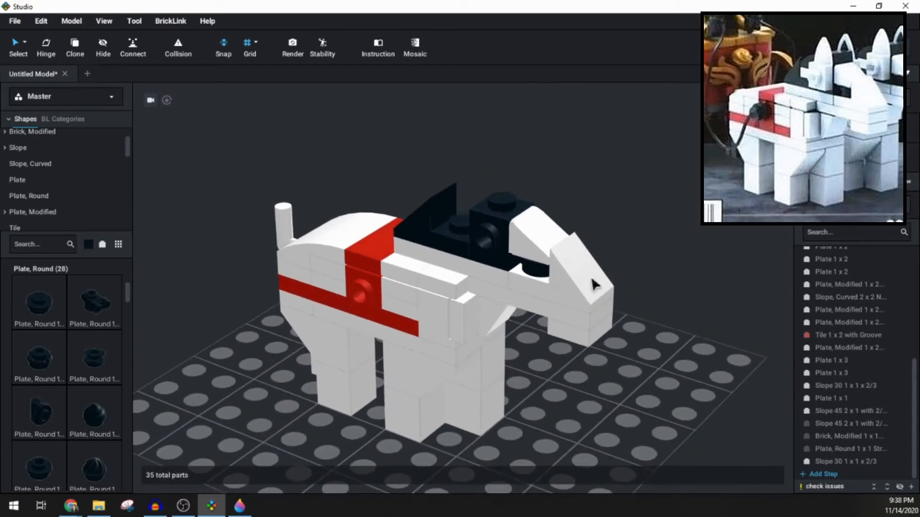
pyautogui.moveTo(518, 356); pyautogui.dragTo(500, 380, button='middle')
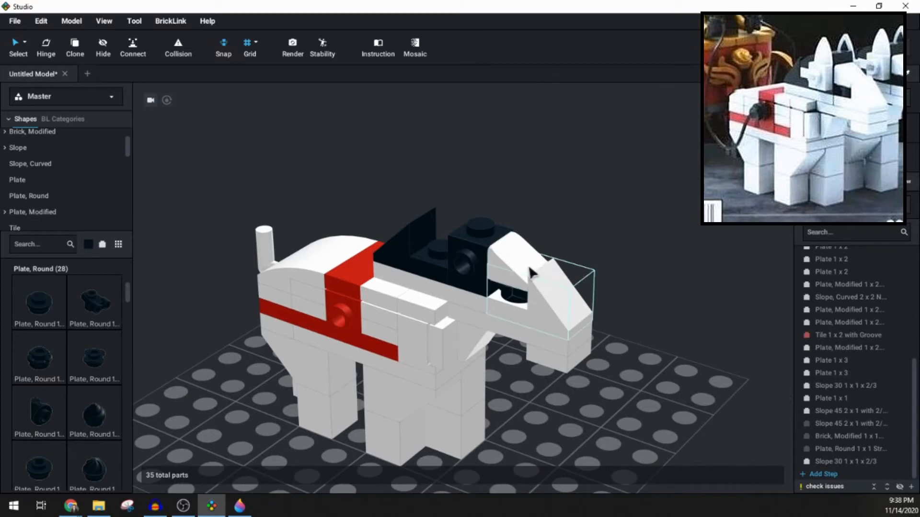
pyautogui.moveTo(427, 252); pyautogui.dragTo(430, 262, button='right')
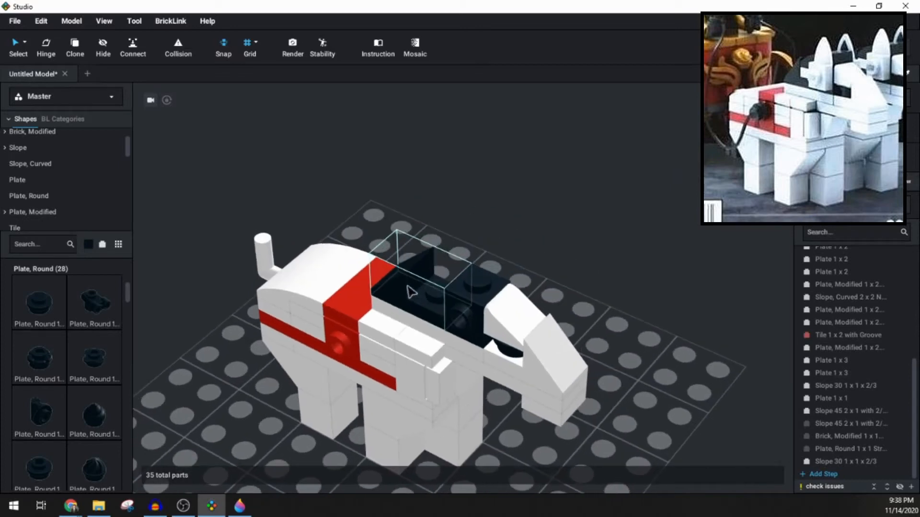
# Place a Plate 1 x 1 on the open stud between the black slope and the side-stud brick, and colour it white.
pyautogui.scroll(-2, 34, 163)
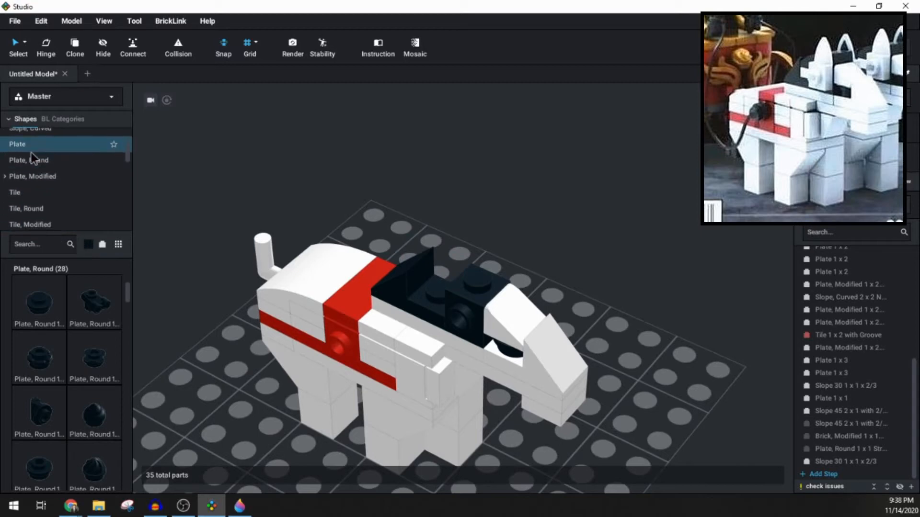
pyautogui.click(31, 144)
pyautogui.click(43, 302)
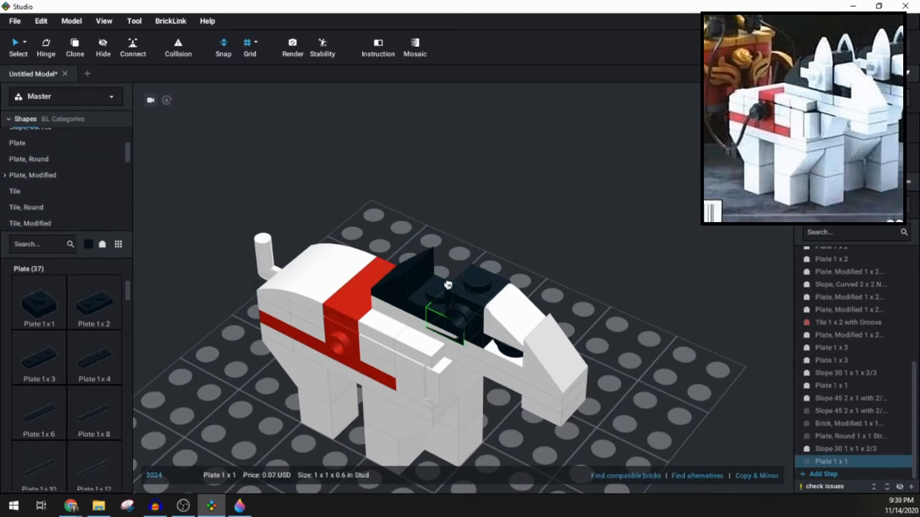
pyautogui.click(438, 277)
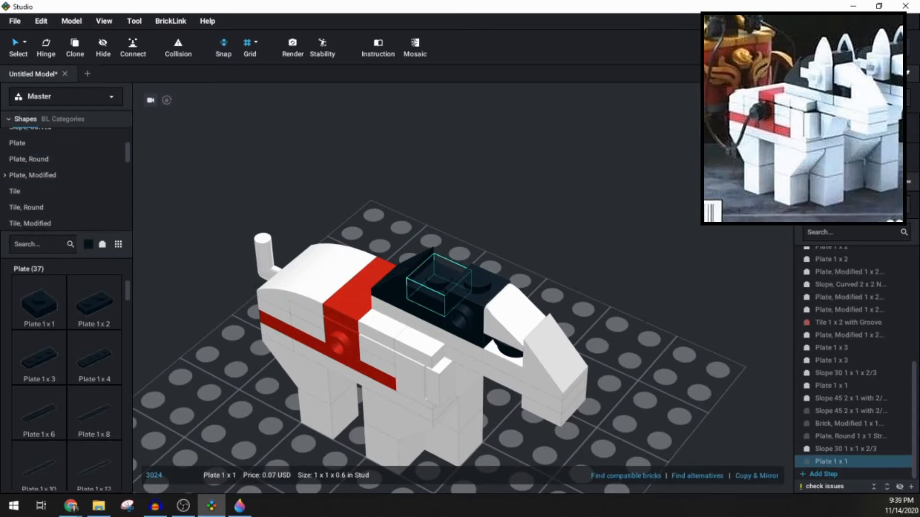
pyautogui.click(465, 233)
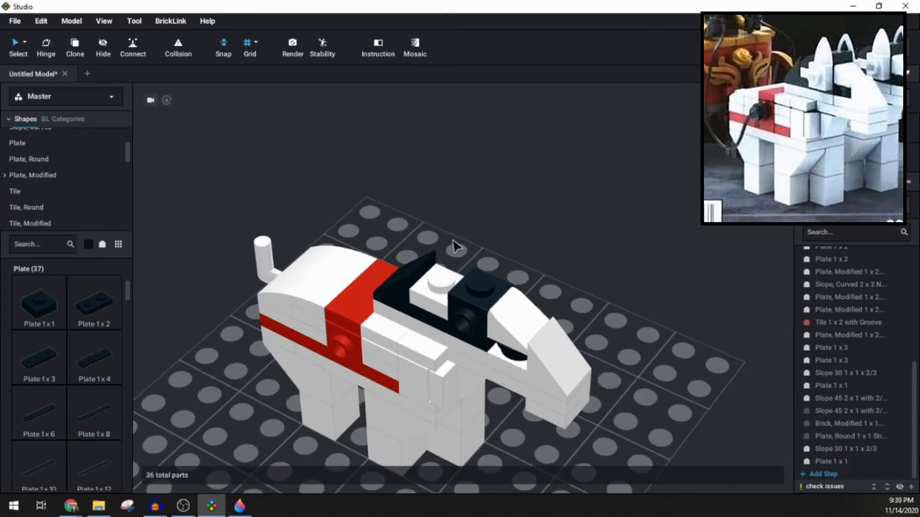
# Place a black Slope, Curved 2 x 1 on top of the white 1 x 1 plate and the side-stud brick, curving down toward the tail.
pyautogui.scroll(-3, 47, 206)
pyautogui.scroll(-1, 45, 203)
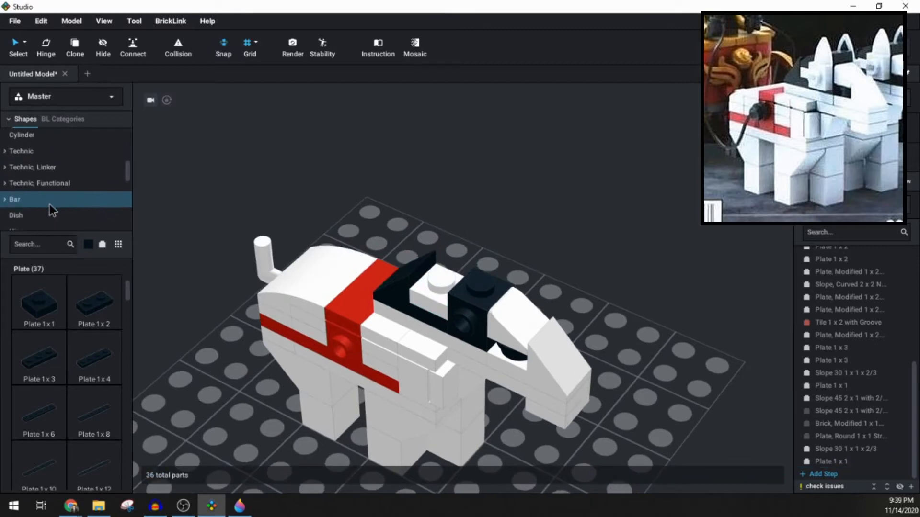
pyautogui.scroll(4, 39, 180)
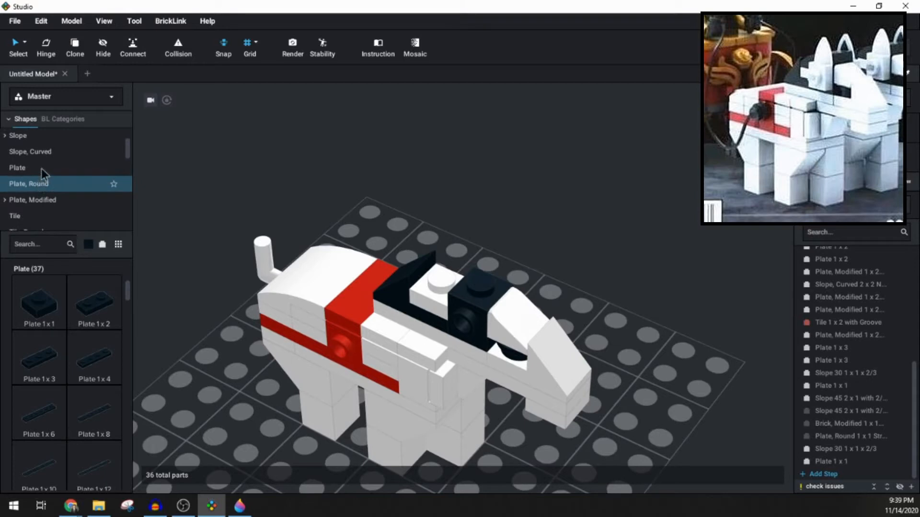
pyautogui.click(32, 151)
pyautogui.scroll(-1, 93, 332)
pyautogui.scroll(-1, 93, 331)
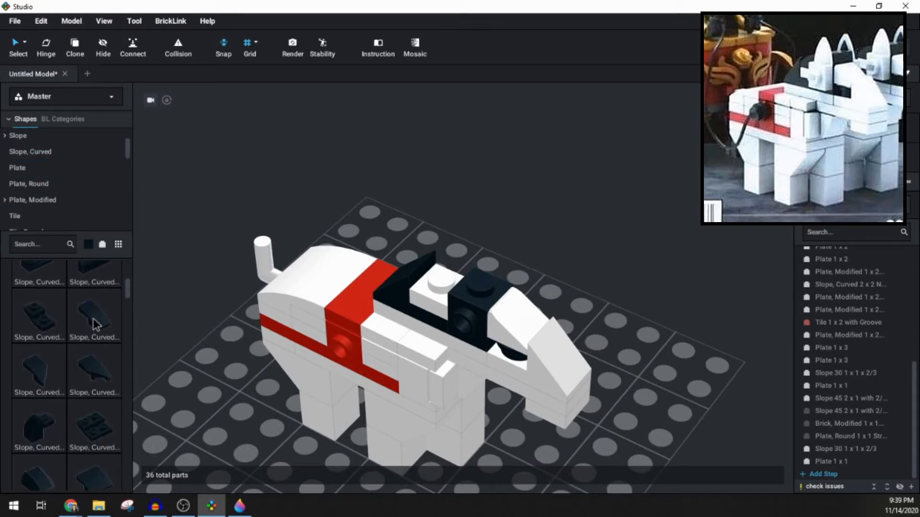
pyautogui.moveTo(93, 318); pyautogui.dragTo(428, 294)
pyautogui.press('Right')
pyautogui.press('Right')
pyautogui.click(463, 280)
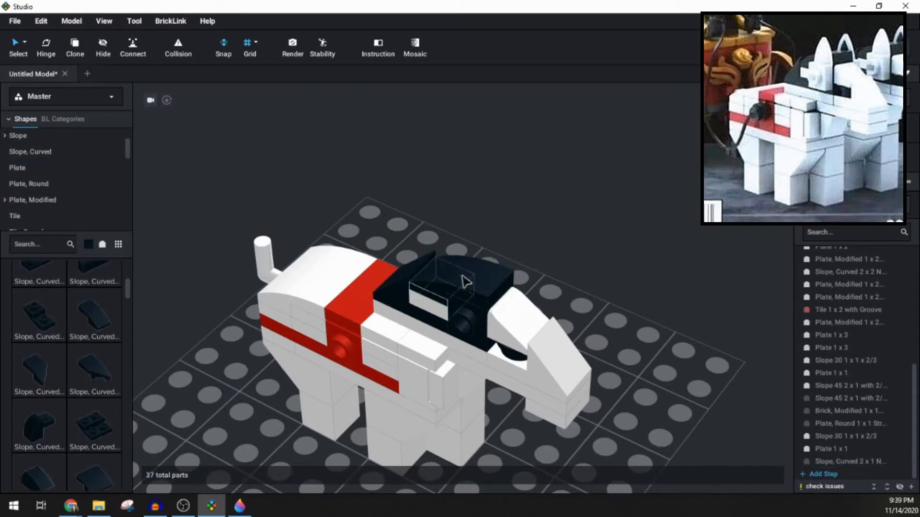
pyautogui.press('Escape')
# Set the part colour to White and attach a toothed Plate, Modified 1 x 1 to each side stud of the head as upright ears.
pyautogui.moveTo(483, 283); pyautogui.dragTo(481, 277, button='right')
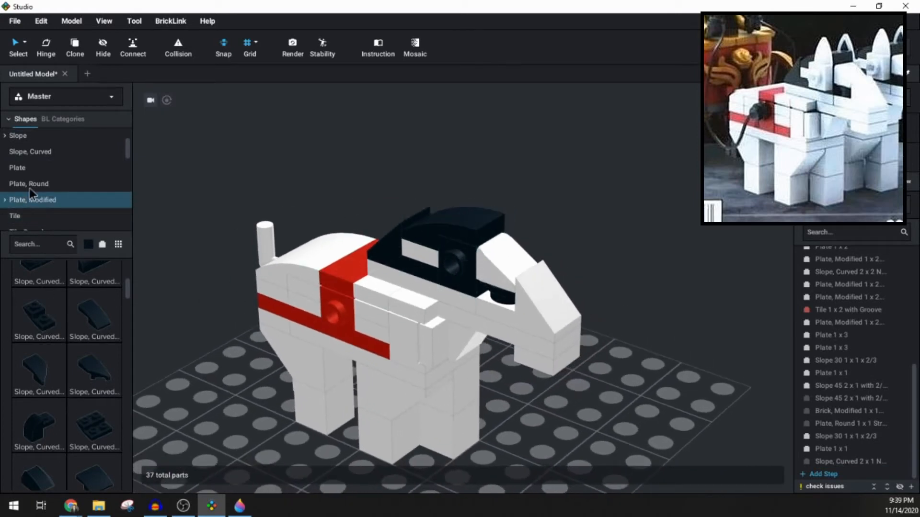
pyautogui.click(49, 200)
pyautogui.click(88, 246)
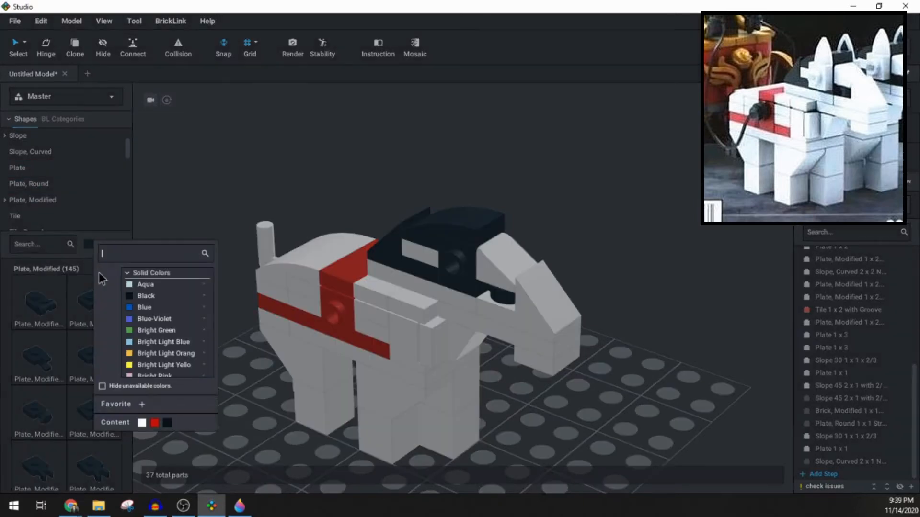
pyautogui.click(142, 424)
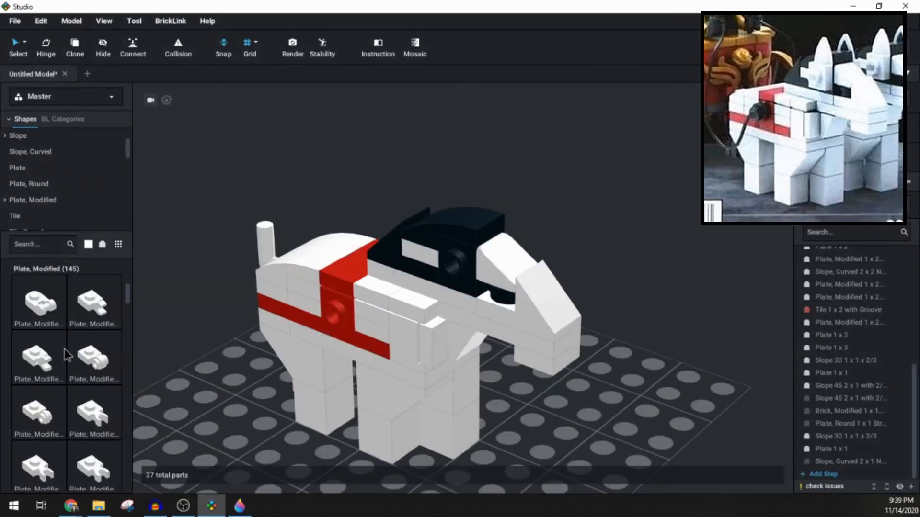
pyautogui.scroll(-5, 60, 346)
pyautogui.moveTo(187, 367); pyautogui.dragTo(472, 267)
pyautogui.moveTo(472, 266); pyautogui.dragTo(402, 261, button='right')
pyautogui.click(331, 224)
pyautogui.press('Escape')
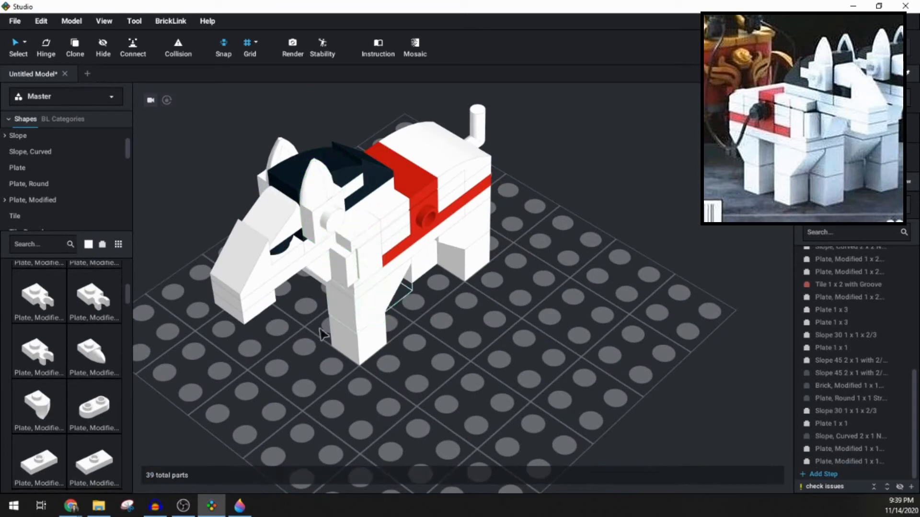
# Examine the finished horse from the front, side and rear against the reference picture.
pyautogui.moveTo(331, 327); pyautogui.dragTo(410, 336, button='right')
pyautogui.scroll(-3, 373, 326)
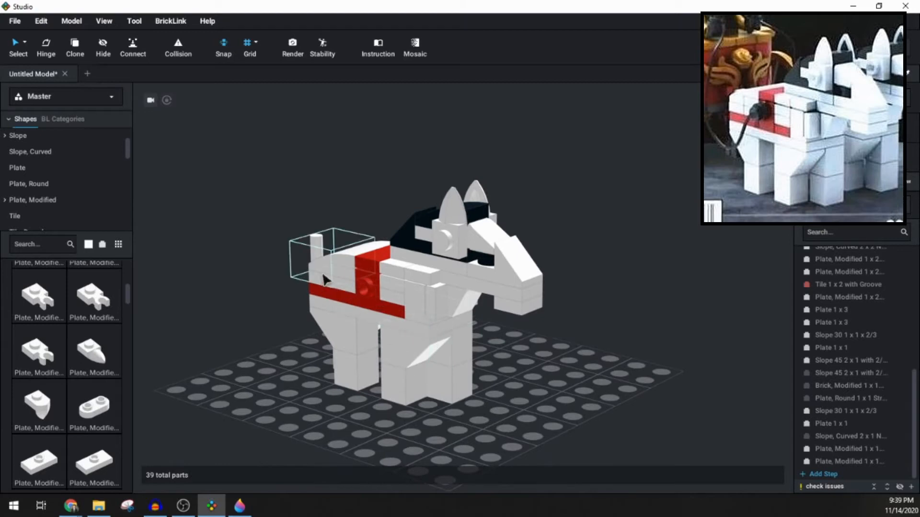
pyautogui.click(320, 254)
pyautogui.moveTo(242, 312); pyautogui.dragTo(283, 373, button='right')
pyautogui.click(266, 318)
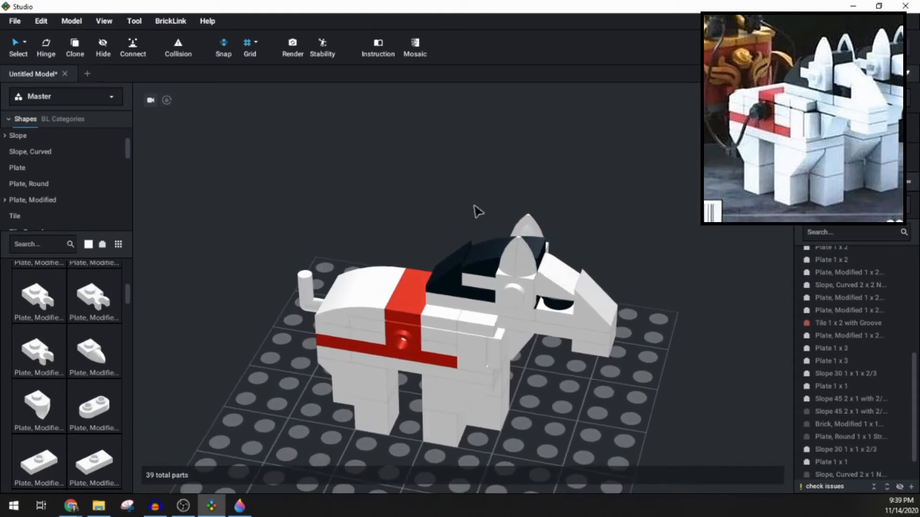
pyautogui.moveTo(478, 211); pyautogui.dragTo(473, 216, button='right')
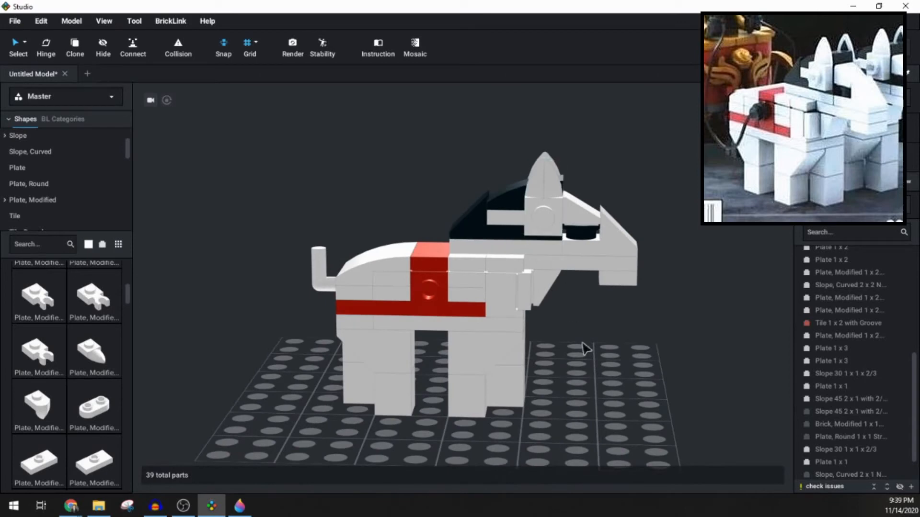
pyautogui.moveTo(585, 348); pyautogui.dragTo(559, 357, button='right')
pyautogui.moveTo(560, 364)
pyautogui.mouseDown(button='right')
pyautogui.moveTo(548, 361)
pyautogui.moveTo(571, 367)
pyautogui.moveTo(556, 369)
pyautogui.mouseUp(button='right')
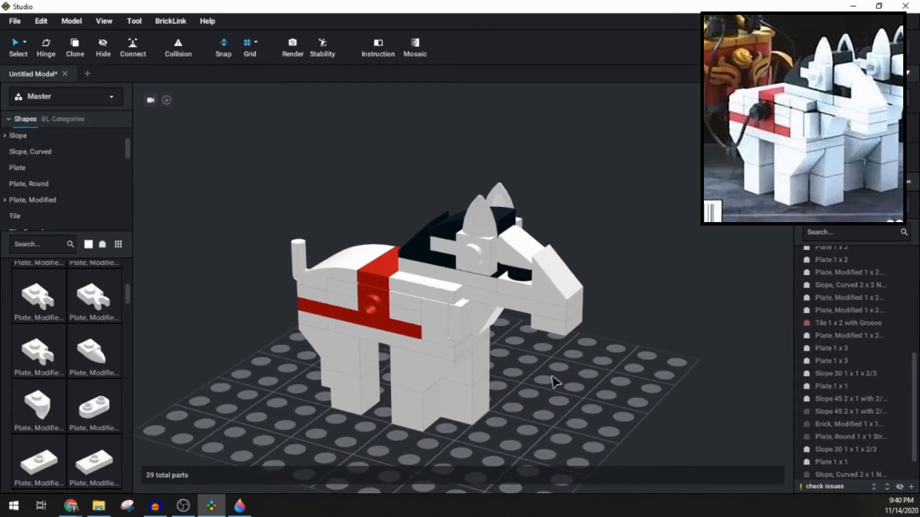
pyautogui.moveTo(553, 382); pyautogui.dragTo(550, 377, button='right')
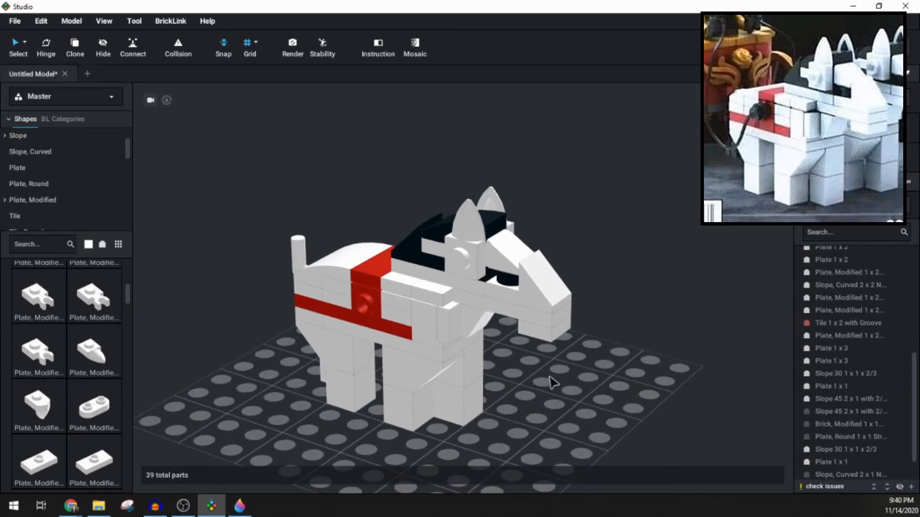
pyautogui.moveTo(549, 377); pyautogui.dragTo(503, 386, button='right')
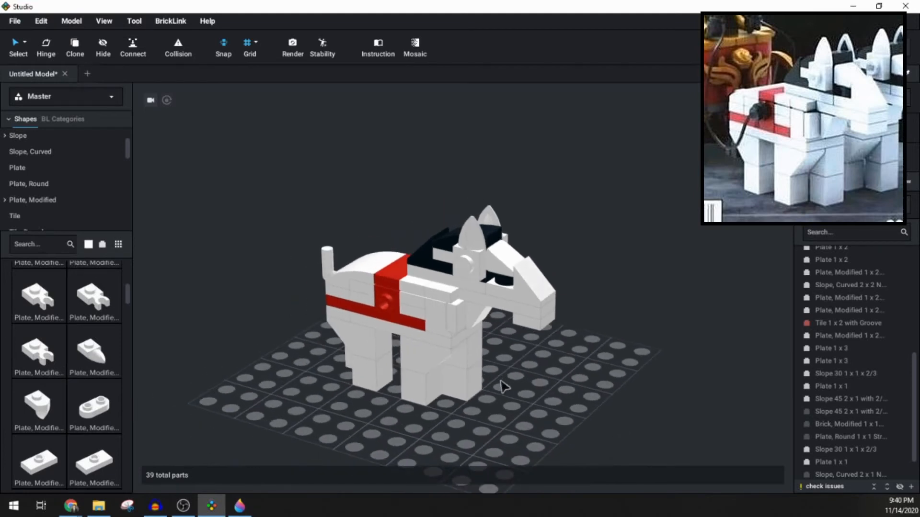
pyautogui.moveTo(501, 383); pyautogui.dragTo(492, 382, button='right')
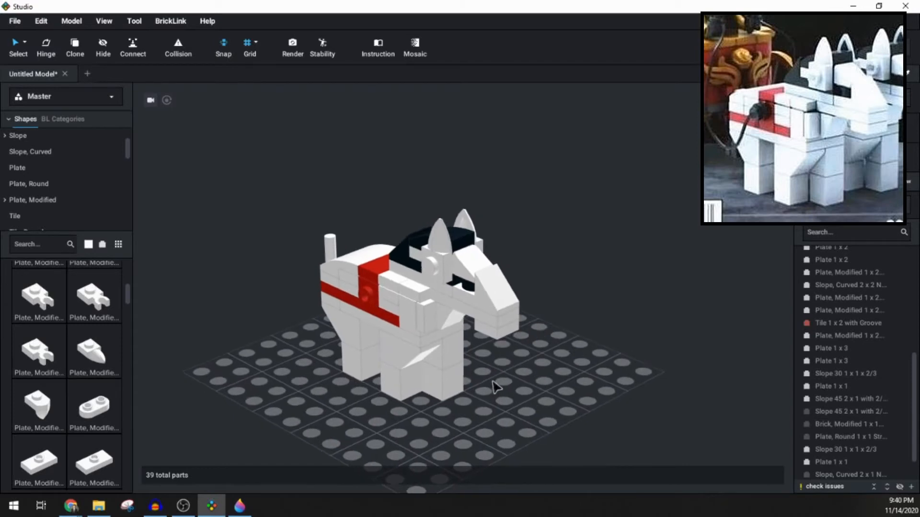
pyautogui.moveTo(307, 322); pyautogui.dragTo(291, 335, button='right')
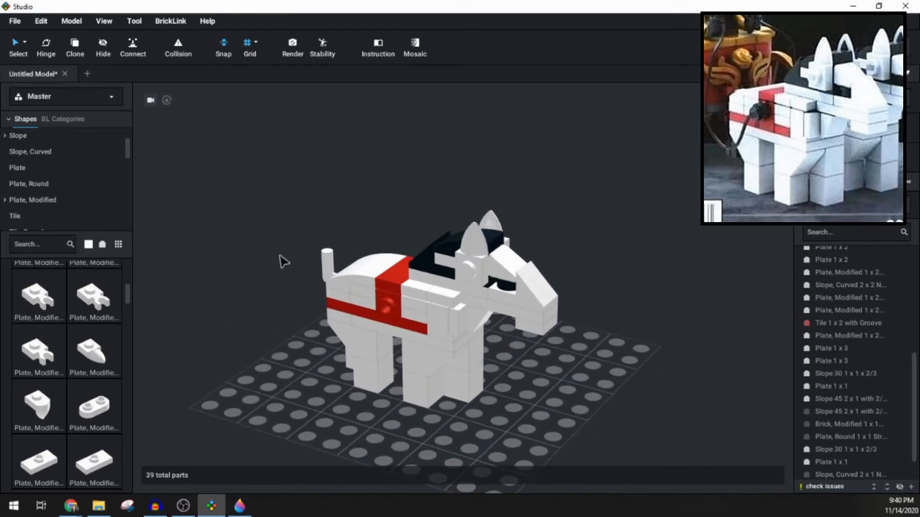
pyautogui.scroll(-3, 293, 290)
pyautogui.moveTo(312, 324); pyautogui.dragTo(311, 324, button='right')
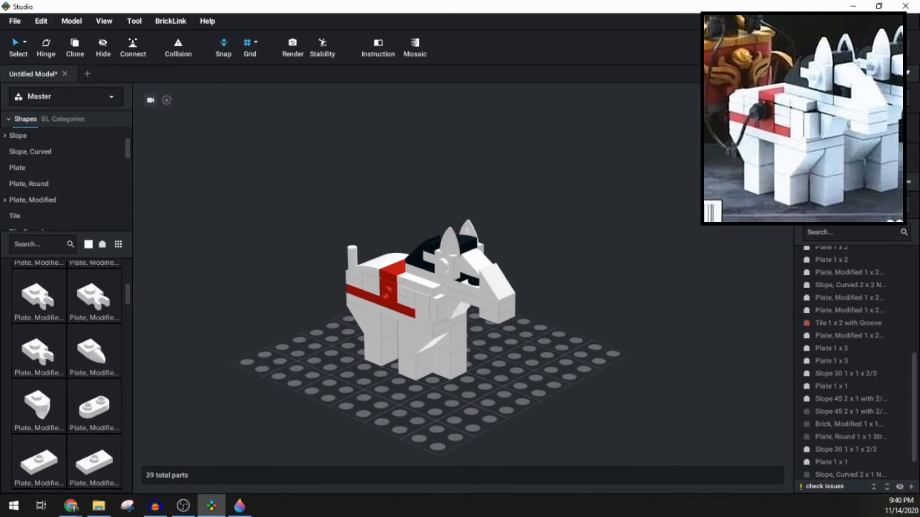
# Switch to Paint 3D and study the full box picture, focusing on the chariot and the two horses.
pyautogui.click(239, 506)
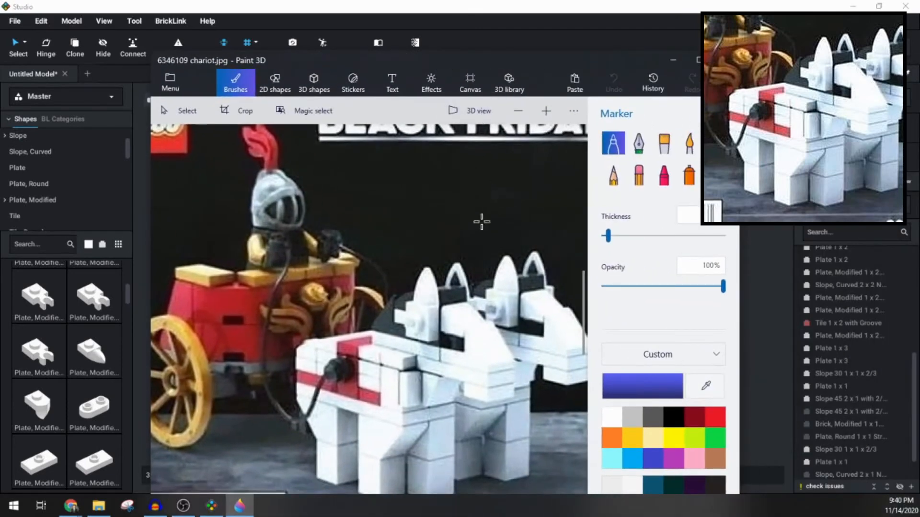
pyautogui.scroll(-3, 482, 222)
pyautogui.doubleClick(586, 59)
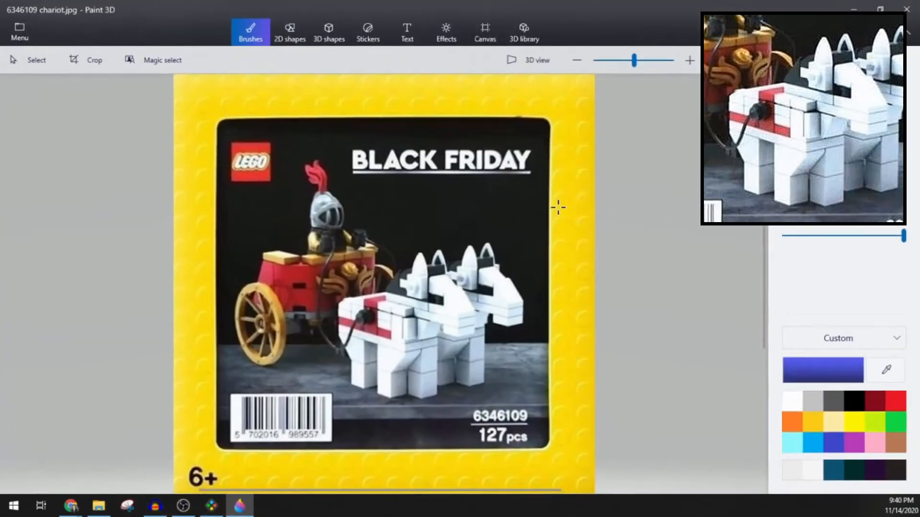
pyautogui.scroll(3, 421, 325)
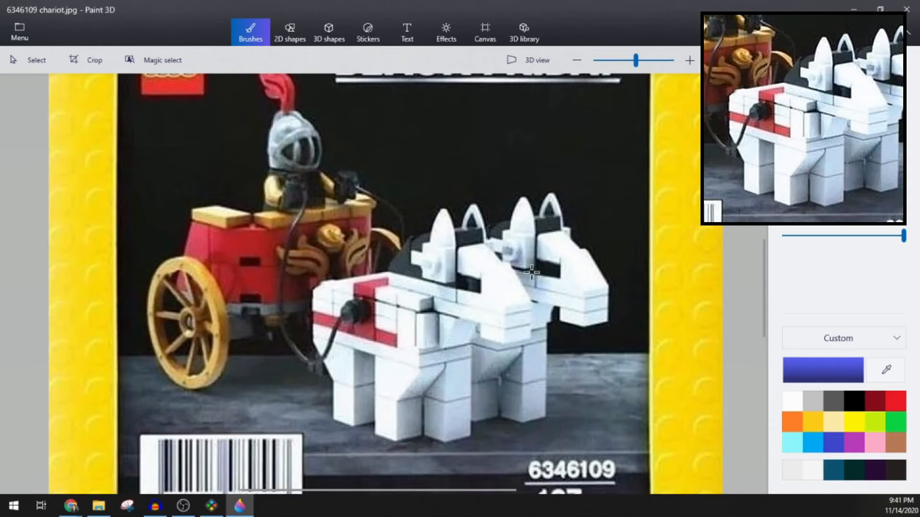
pyautogui.click(854, 9)
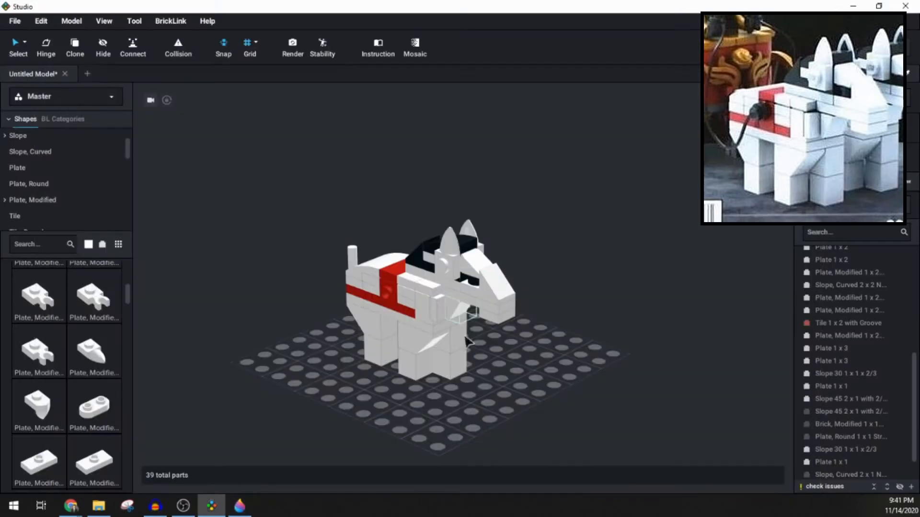
# Copy the entire horse and place the duplicate beside it on the baseplate, facing the same way.
pyautogui.moveTo(497, 346)
pyautogui.mouseDown(button='right')
pyautogui.moveTo(486, 355)
pyautogui.moveTo(448, 329)
pyautogui.mouseUp(button='right')
pyautogui.moveTo(338, 158); pyautogui.dragTo(459, 413)
pyautogui.hotkey('ctrl', 'c')
pyautogui.hotkey('ctrl', 'v')
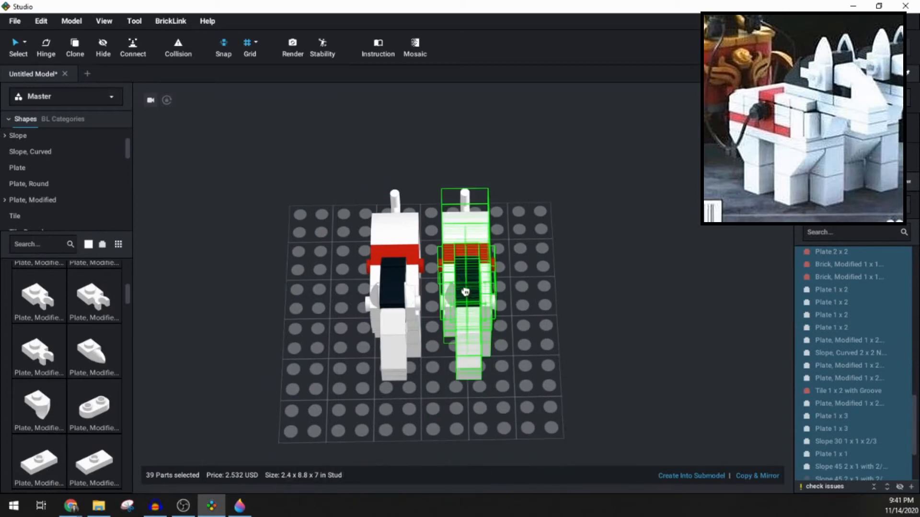
pyautogui.click(465, 298)
pyautogui.click(281, 300)
# Compare the spacing and arrangement of the two horses with the box picture in Paint 3D.
pyautogui.moveTo(281, 300); pyautogui.dragTo(326, 297, button='right')
pyautogui.scroll(5, 345, 297)
pyautogui.click(242, 508)
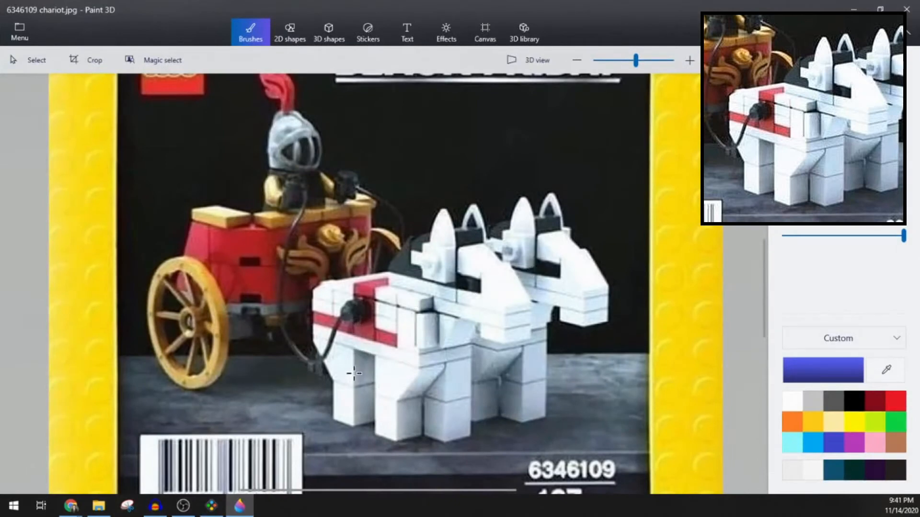
pyautogui.click(211, 506)
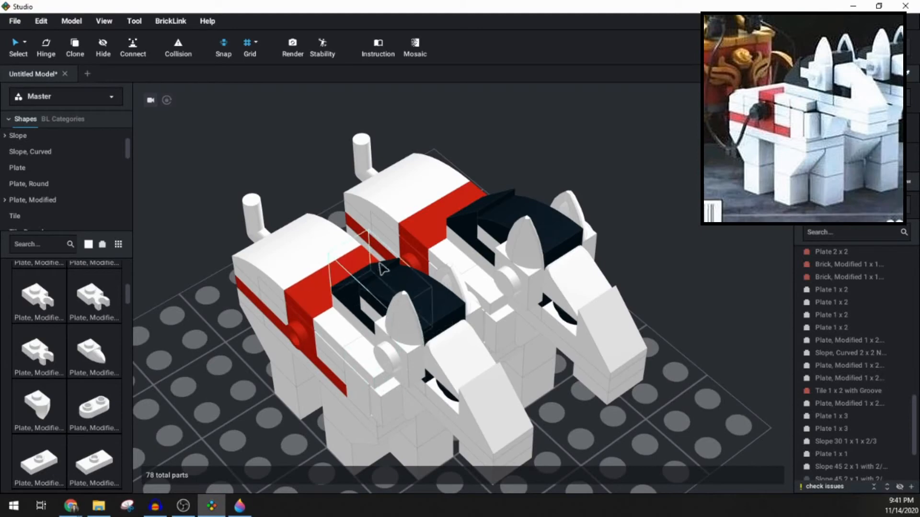
pyautogui.moveTo(379, 273)
pyautogui.mouseDown(button='right')
pyautogui.moveTo(420, 300)
pyautogui.moveTo(437, 292)
pyautogui.moveTo(448, 304)
pyautogui.moveTo(493, 312)
pyautogui.moveTo(527, 293)
pyautogui.moveTo(424, 286)
pyautogui.moveTo(440, 291)
pyautogui.moveTo(415, 314)
pyautogui.moveTo(386, 382)
pyautogui.moveTo(327, 381)
pyautogui.moveTo(329, 372)
pyautogui.moveTo(393, 371)
pyautogui.moveTo(383, 375)
pyautogui.mouseUp(button='right')
pyautogui.scroll(-5, 417, 309)
pyautogui.scroll(3, 357, 307)
pyautogui.scroll(-3, 357, 307)
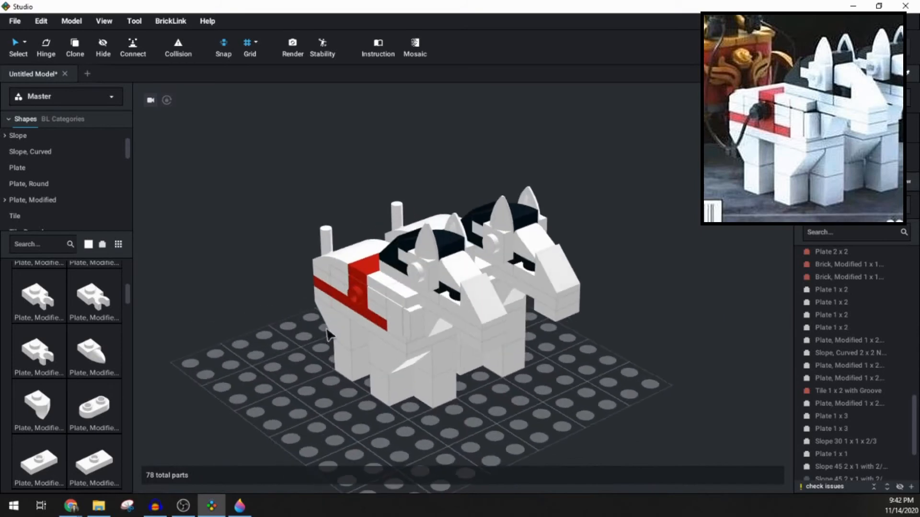
pyautogui.click(239, 505)
pyautogui.scroll(-2, 401, 384)
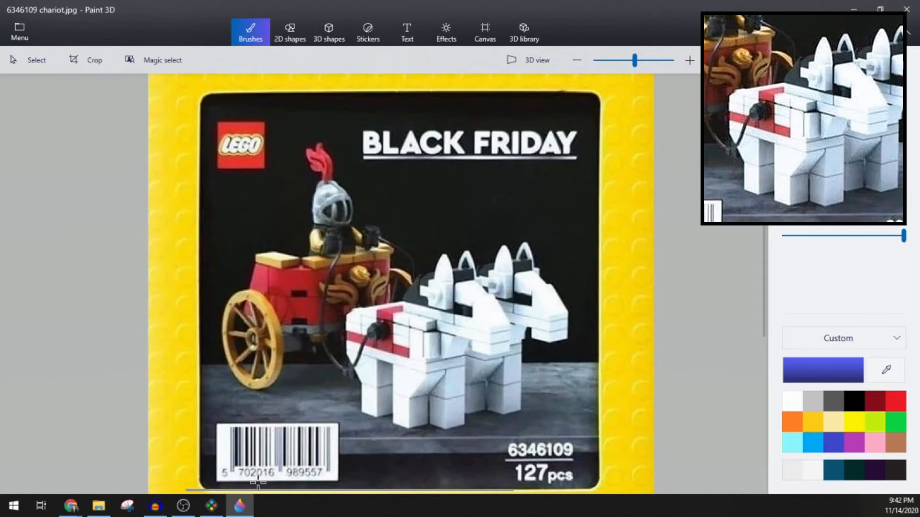
pyautogui.click(211, 505)
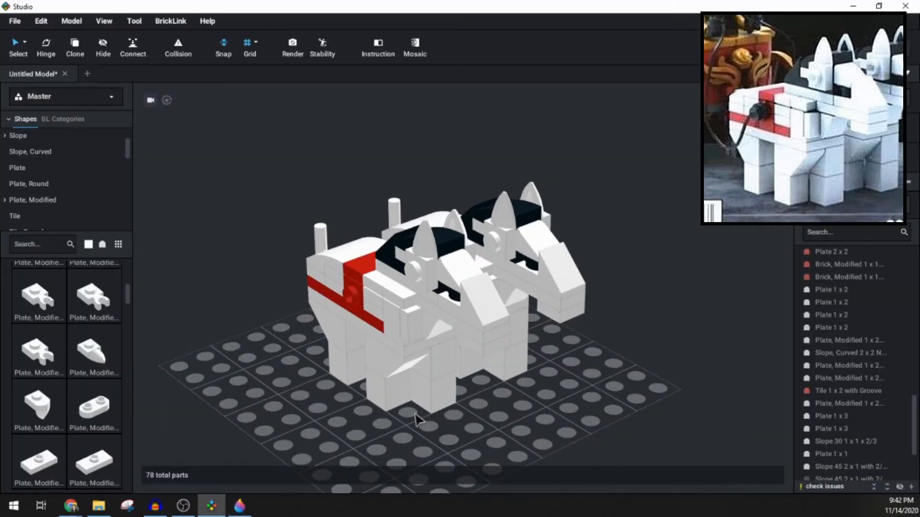
# Select the whole duplicate horse and move it farther sideways from the original, toward the baseplate's edge.
pyautogui.moveTo(414, 419); pyautogui.dragTo(409, 396, button='right')
pyautogui.scroll(-5, 407, 411)
pyautogui.moveTo(441, 198); pyautogui.dragTo(498, 363)
pyautogui.moveTo(472, 302); pyautogui.dragTo(500, 298)
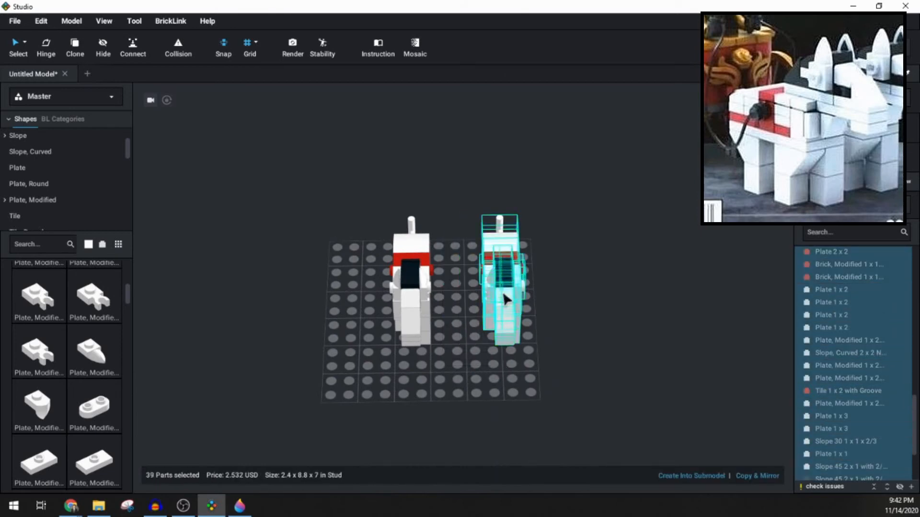
pyautogui.click(455, 328)
pyautogui.moveTo(455, 328)
pyautogui.mouseDown(button='right')
pyautogui.moveTo(464, 340)
pyautogui.moveTo(458, 288)
pyautogui.moveTo(468, 325)
pyautogui.moveTo(467, 316)
pyautogui.mouseUp(button='right')
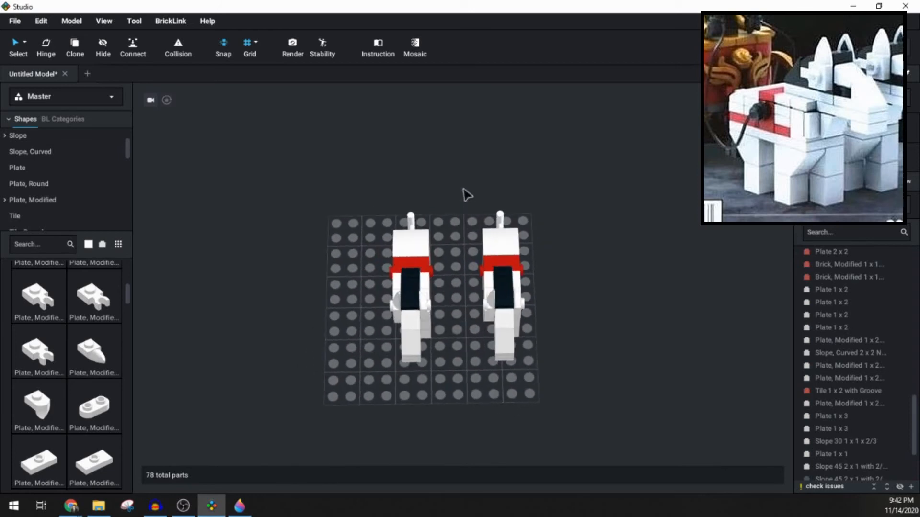
# Delete the entire duplicate horse, keeping only the original on the baseplate.
pyautogui.moveTo(466, 189); pyautogui.dragTo(541, 405)
pyautogui.press('Delete')
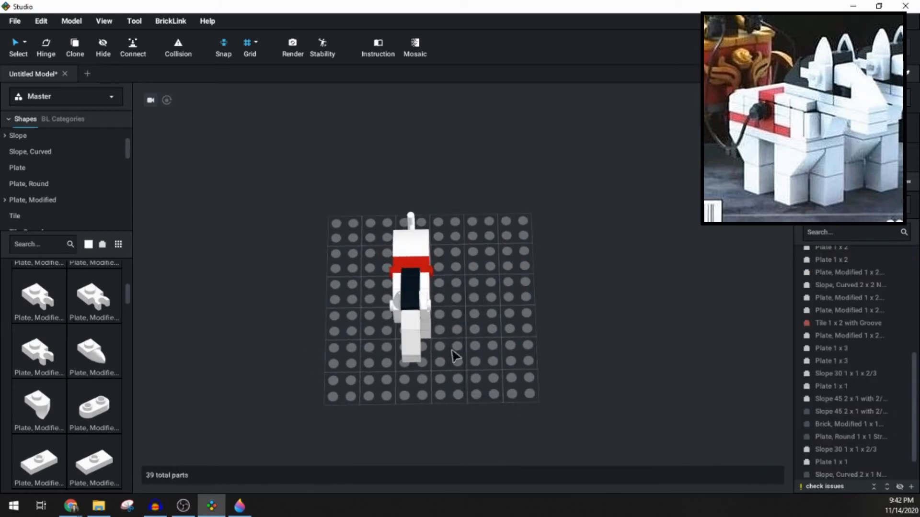
pyautogui.moveTo(455, 353); pyautogui.dragTo(477, 339, button='right')
pyautogui.scroll(3, 478, 338)
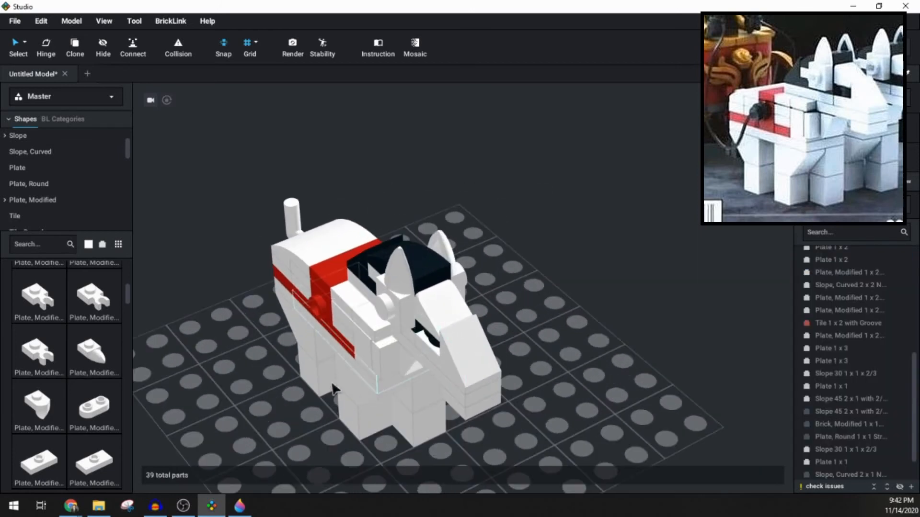
# Review the model's parts list in Model Info, sorted by price per part with the most expensive first.
pyautogui.click(134, 20)
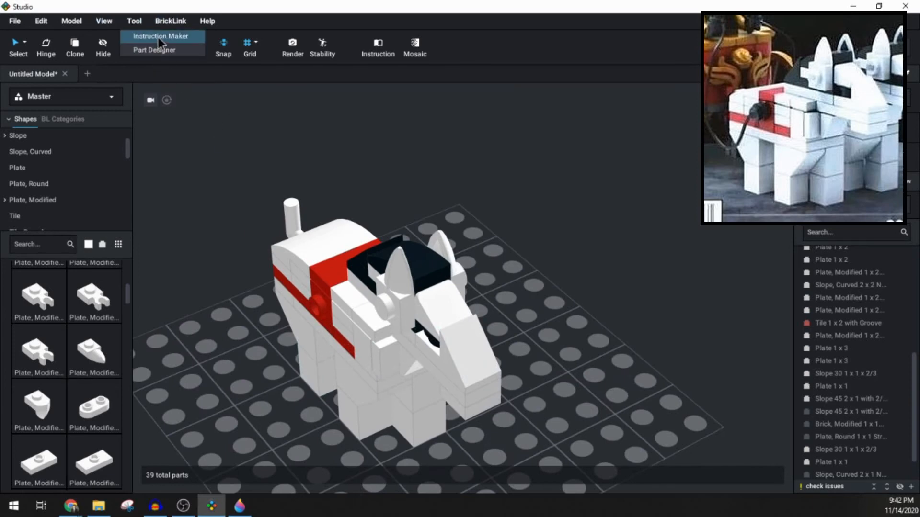
pyautogui.moveTo(74, 22)
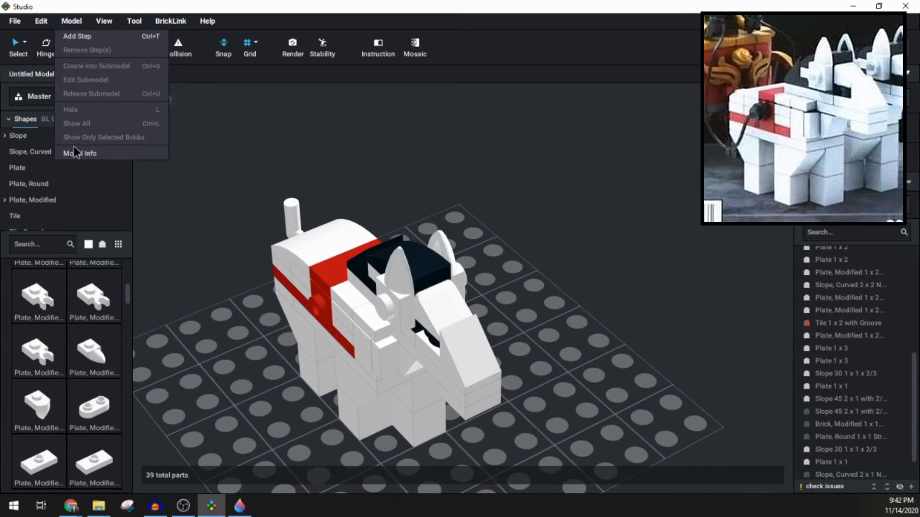
pyautogui.click(108, 154)
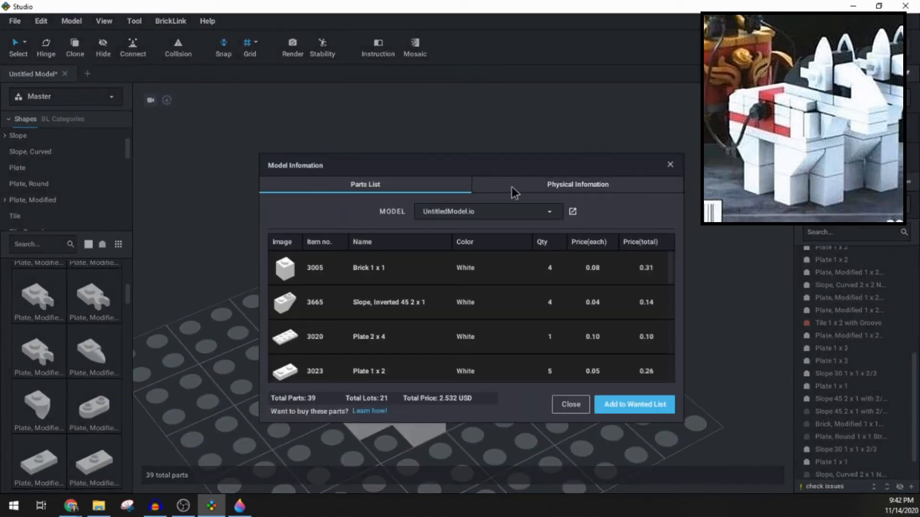
pyautogui.click(579, 244)
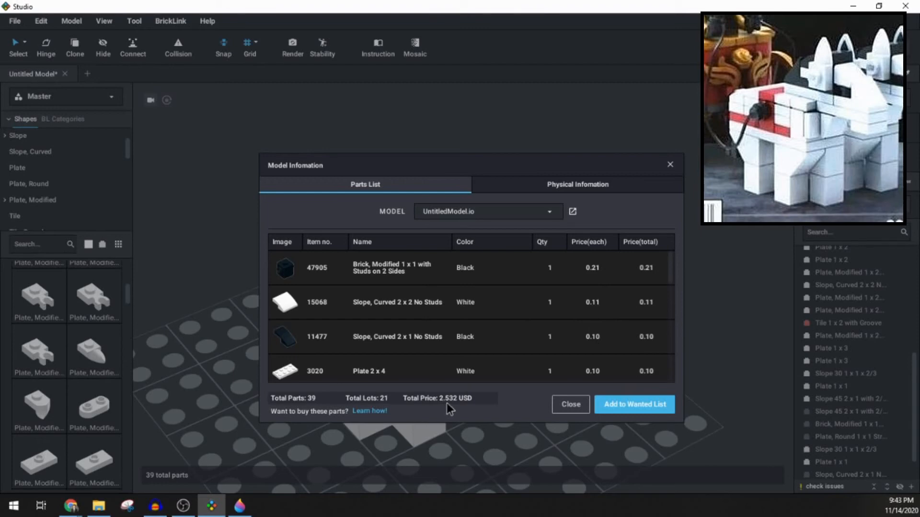
pyautogui.scroll(-4, 438, 297)
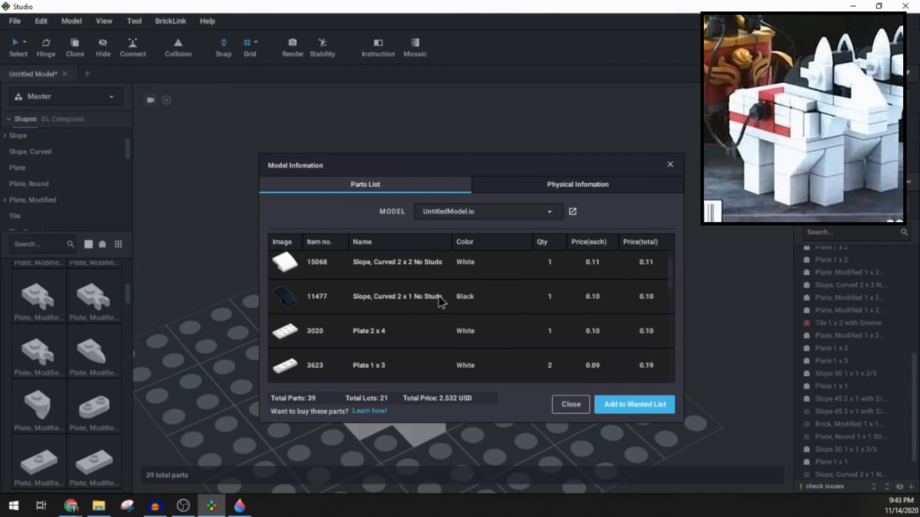
pyautogui.scroll(2, 440, 300)
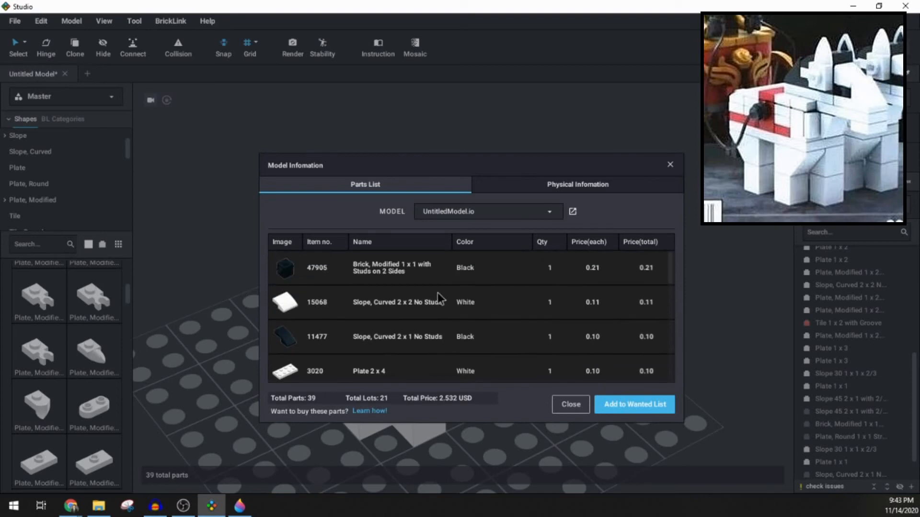
pyautogui.click(669, 164)
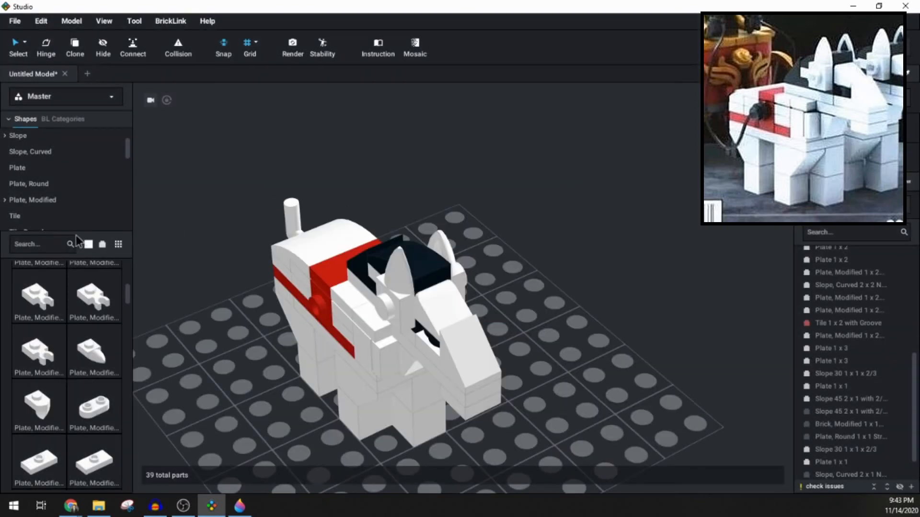
# Search the part library for "horse" and look through the matching accessories and animals.
pyautogui.click(36, 243)
pyautogui.write('horse')
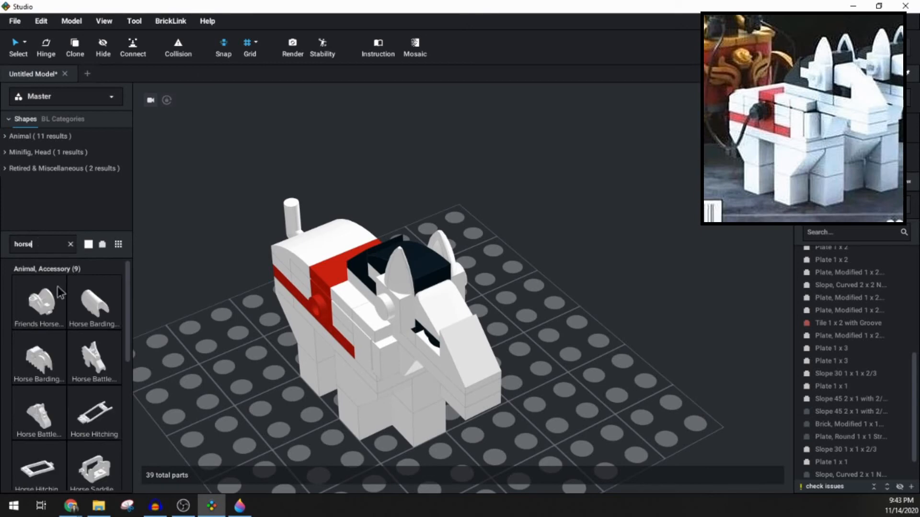
pyautogui.scroll(-4, 58, 291)
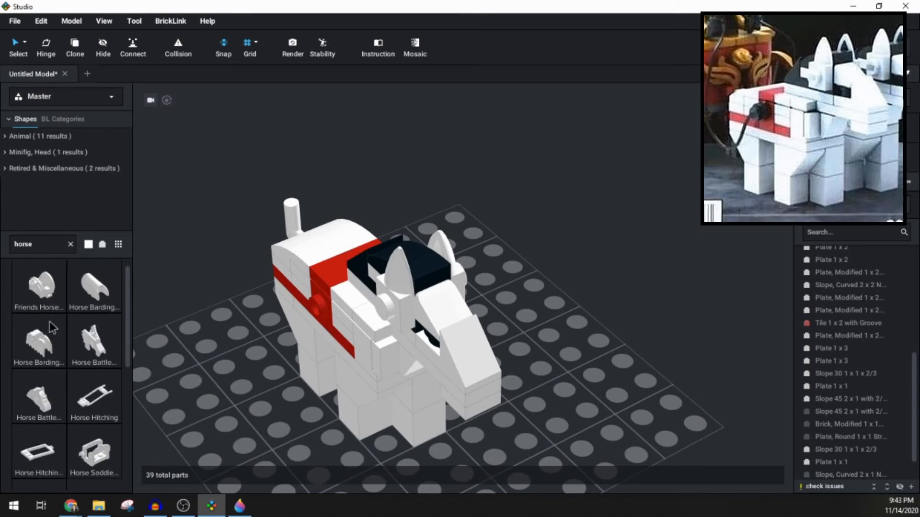
pyautogui.scroll(-3, 75, 346)
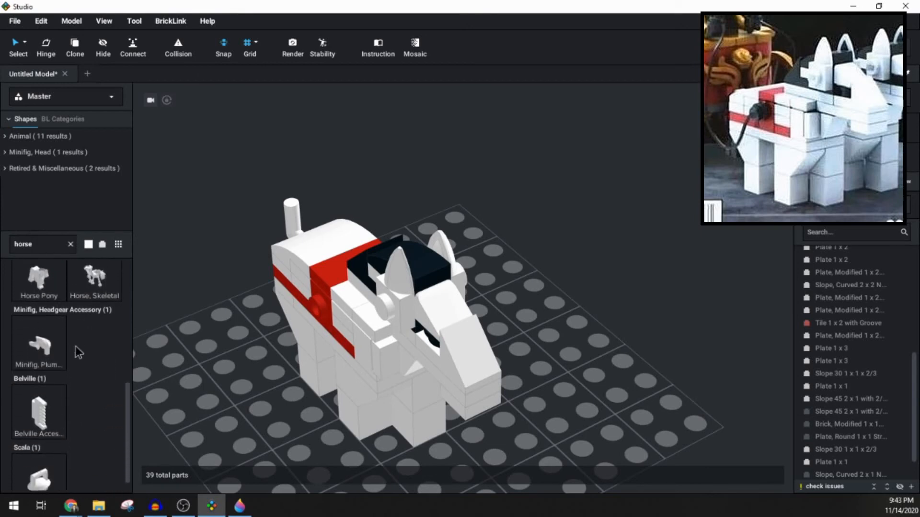
pyautogui.scroll(3, 79, 346)
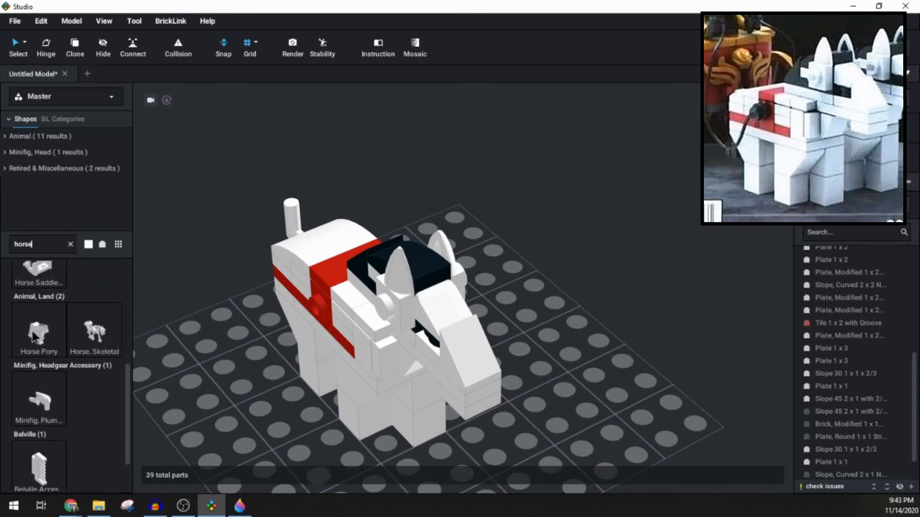
# Place a white Horse Pony on the baseplate beside the brick-built horse to compare them, and delete it.
pyautogui.moveTo(33, 331); pyautogui.dragTo(576, 278)
pyautogui.click(576, 279)
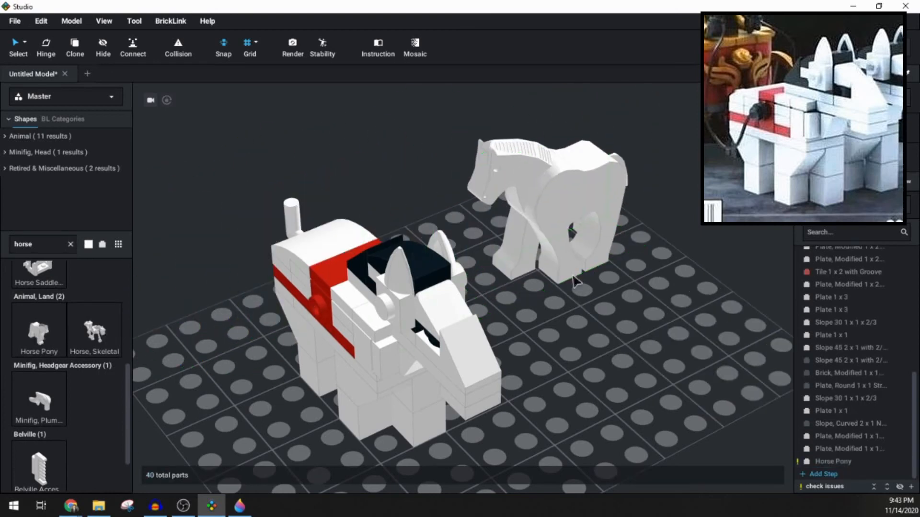
pyautogui.press('Escape')
pyautogui.click(559, 255)
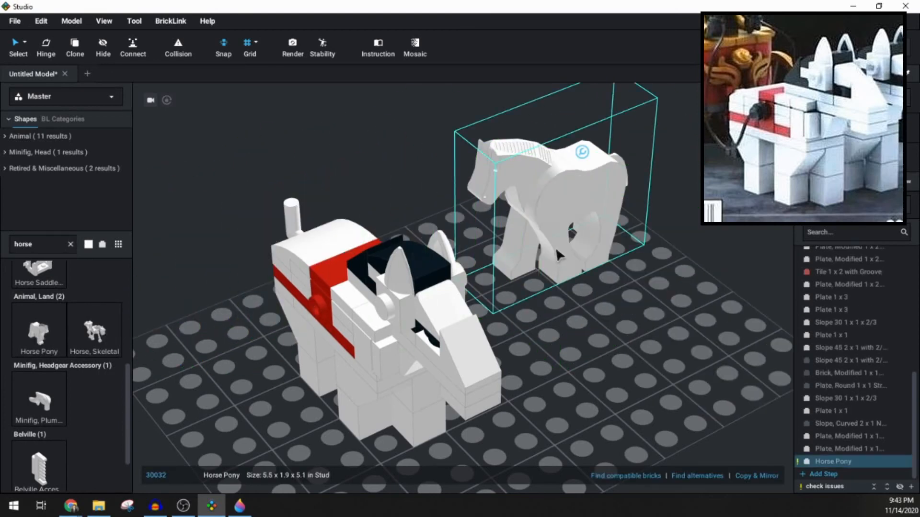
pyautogui.press('Delete')
# Place a white Horse, Skeletal on the baseplate parallel to the brick-built horse, on its far side and facing the same way.
pyautogui.scroll(-2, 72, 315)
pyautogui.scroll(10, 65, 343)
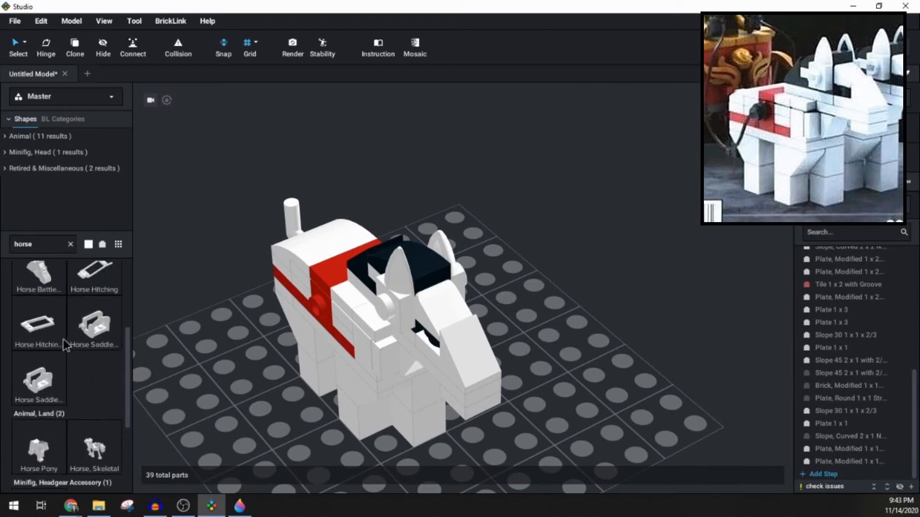
pyautogui.scroll(-3, 83, 359)
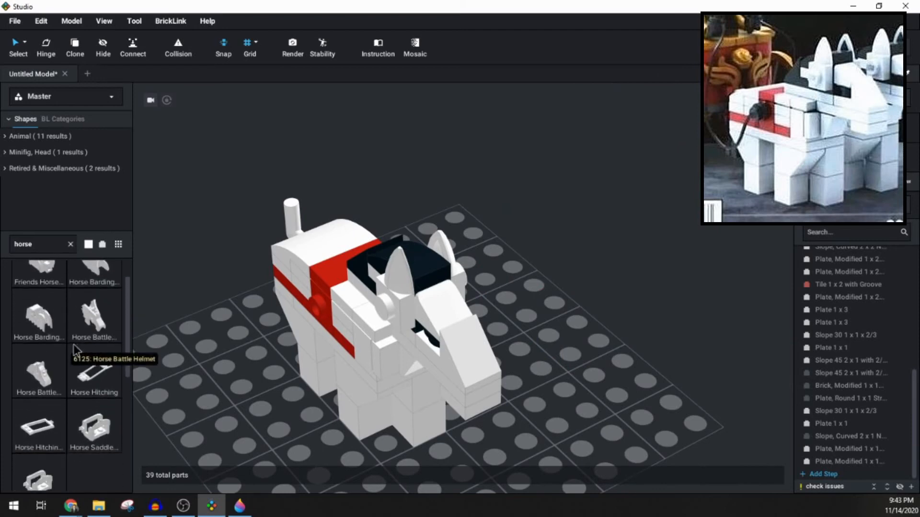
pyautogui.scroll(-3, 80, 353)
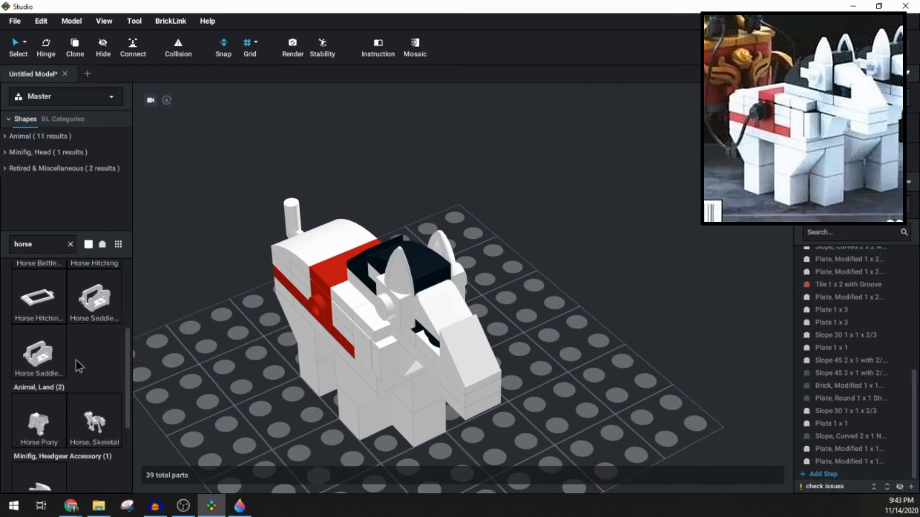
pyautogui.moveTo(95, 353); pyautogui.dragTo(507, 297)
pyautogui.moveTo(508, 297); pyautogui.dragTo(552, 262, button='right')
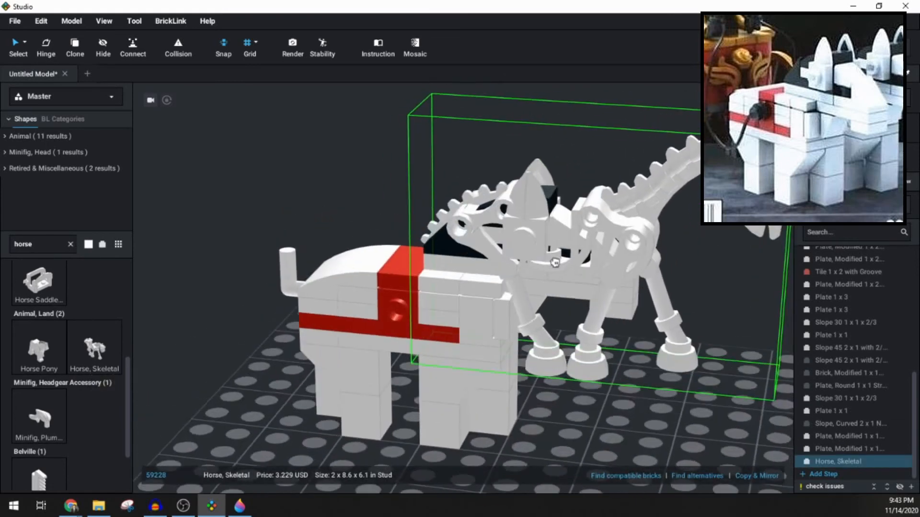
pyautogui.scroll(-4, 552, 262)
pyautogui.moveTo(552, 262); pyautogui.dragTo(416, 359)
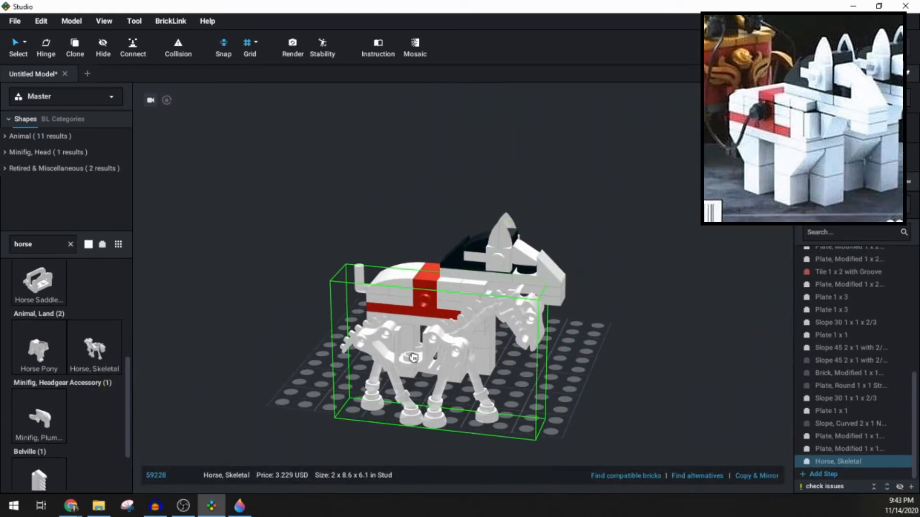
pyautogui.moveTo(416, 359); pyautogui.dragTo(455, 377, button='right')
pyautogui.moveTo(455, 377); pyautogui.dragTo(445, 274)
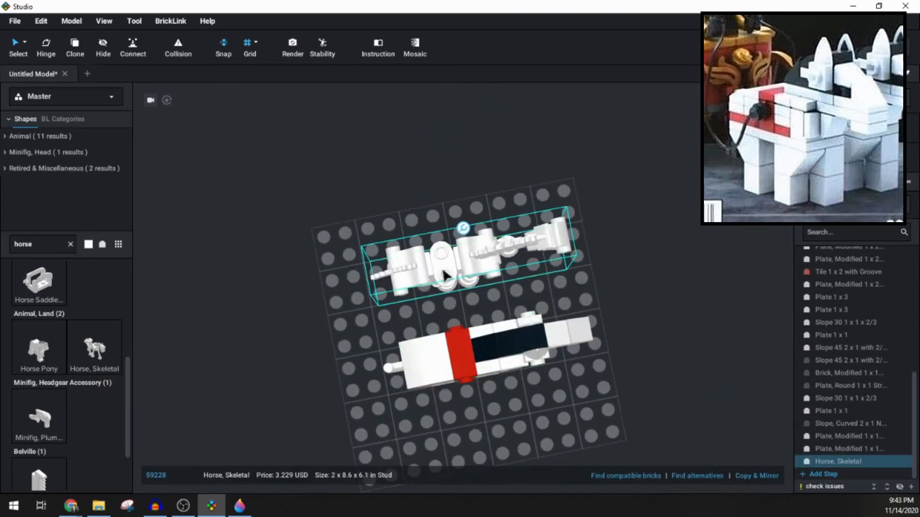
pyautogui.click(359, 279)
pyautogui.moveTo(419, 314); pyautogui.dragTo(215, 324, button='right')
# Clear the "horse" part search and browse the Animal category's accessories and body parts.
pyautogui.scroll(5, 68, 344)
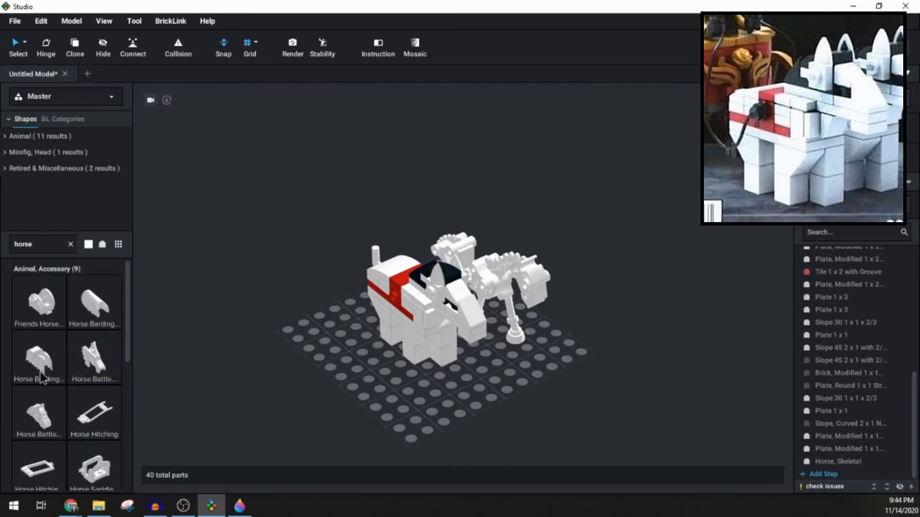
pyautogui.scroll(-6, 42, 378)
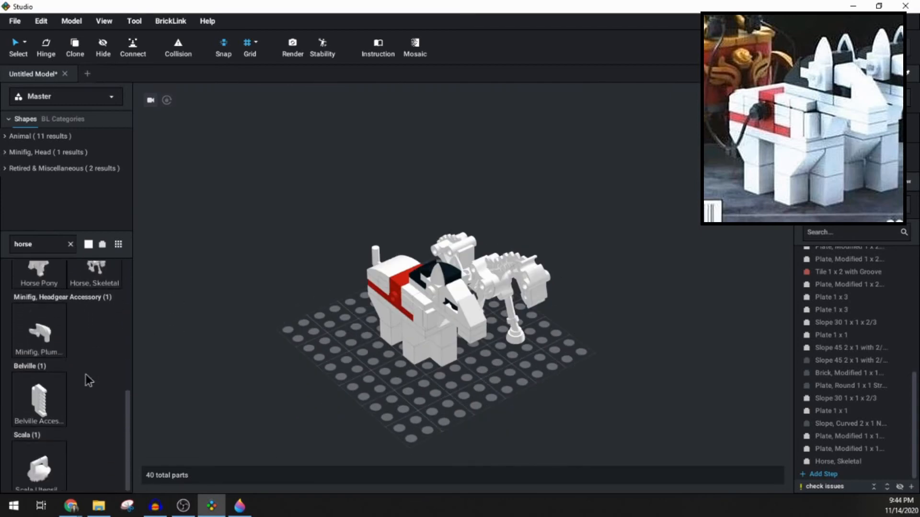
pyautogui.scroll(6, 82, 387)
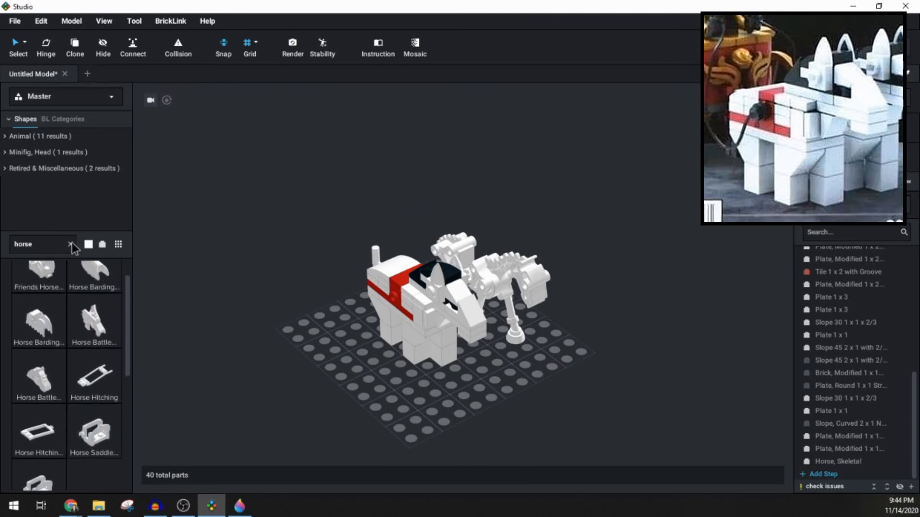
pyautogui.click(71, 244)
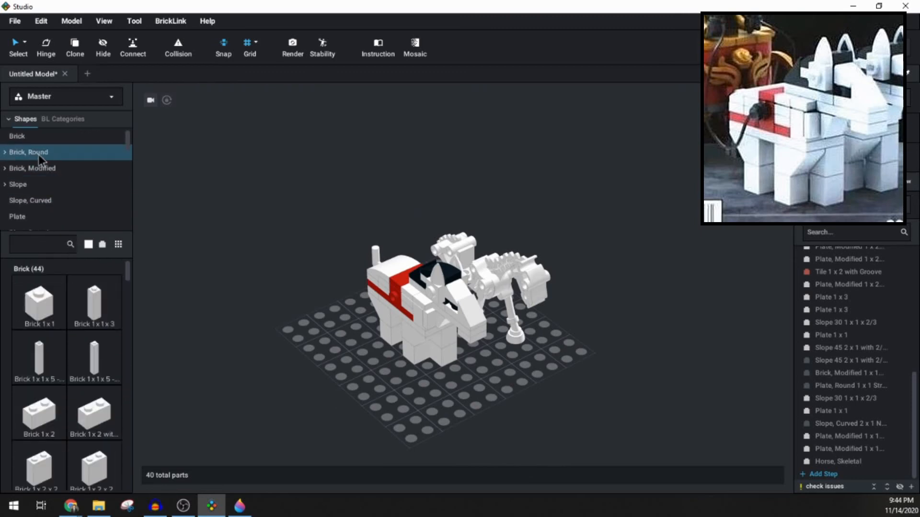
pyautogui.scroll(-4, 67, 163)
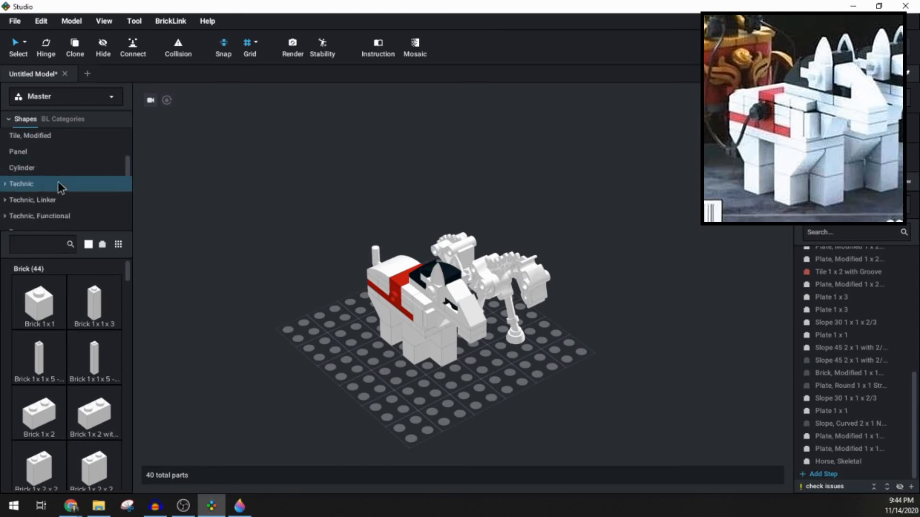
pyautogui.scroll(-5, 58, 183)
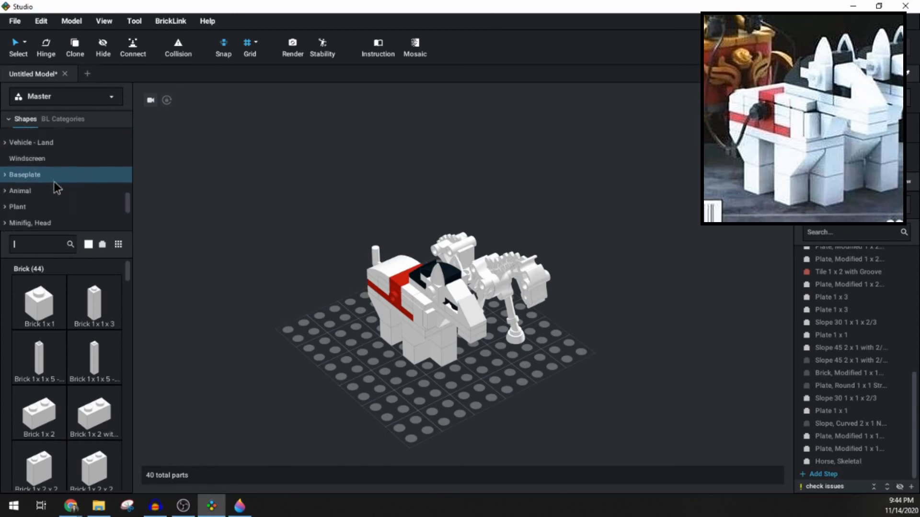
pyautogui.scroll(-1, 54, 182)
pyautogui.click(54, 183)
pyautogui.scroll(-2, 29, 343)
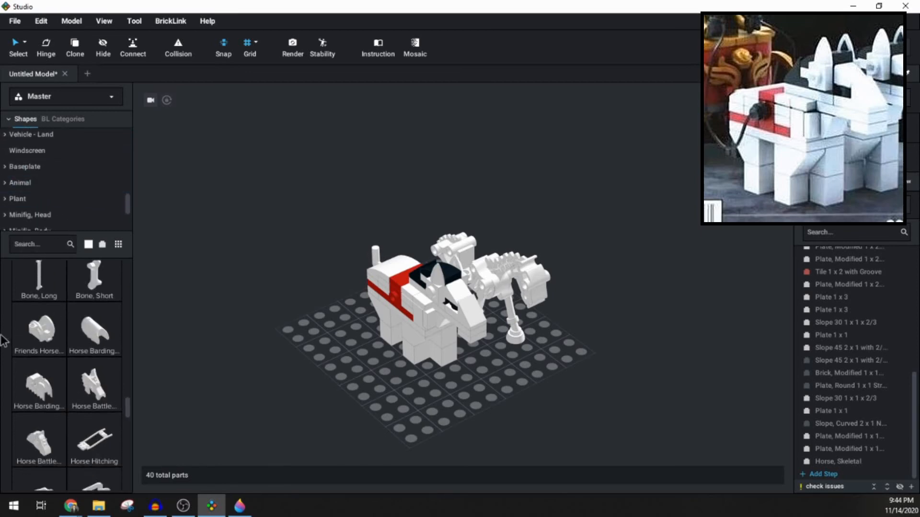
pyautogui.scroll(-5, 2, 341)
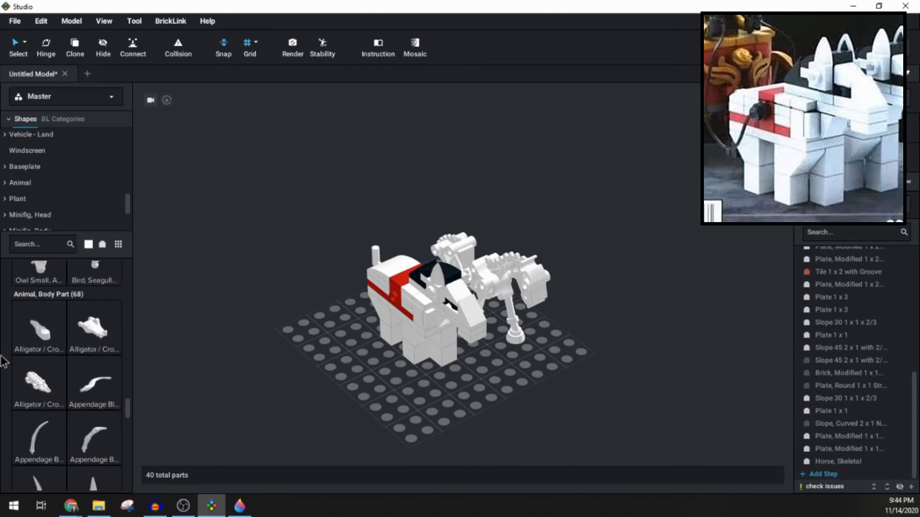
pyautogui.scroll(-6, 3, 362)
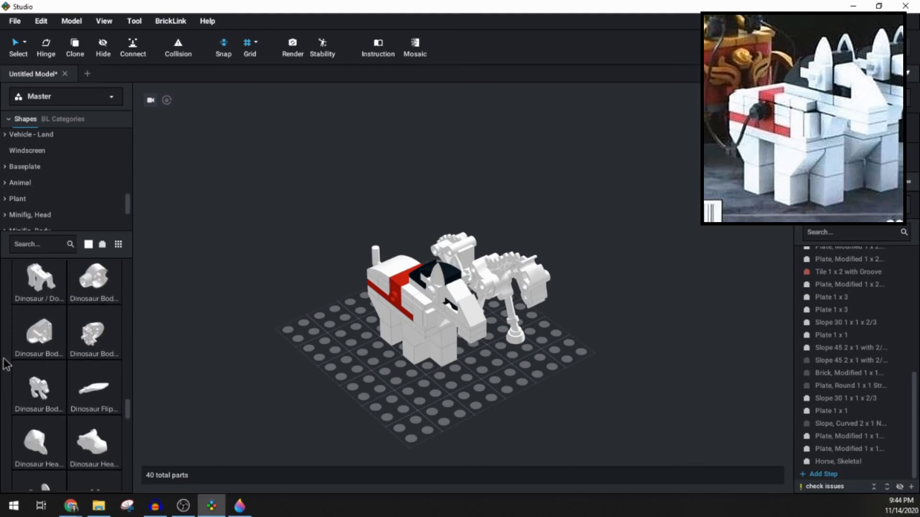
pyautogui.scroll(-1, 6, 364)
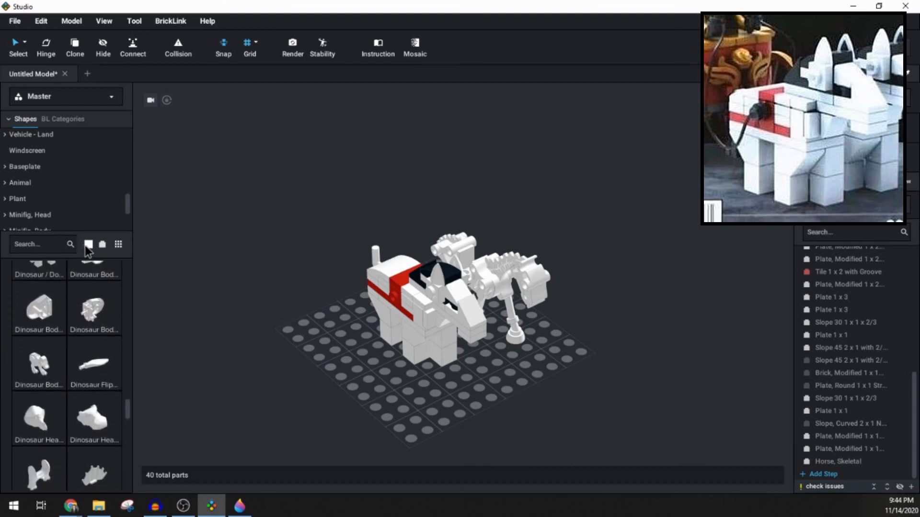
# Show the library parts in black and look through the dinosaur, dragon, land and water animals in the Animal category.
pyautogui.click(89, 245)
pyautogui.click(168, 422)
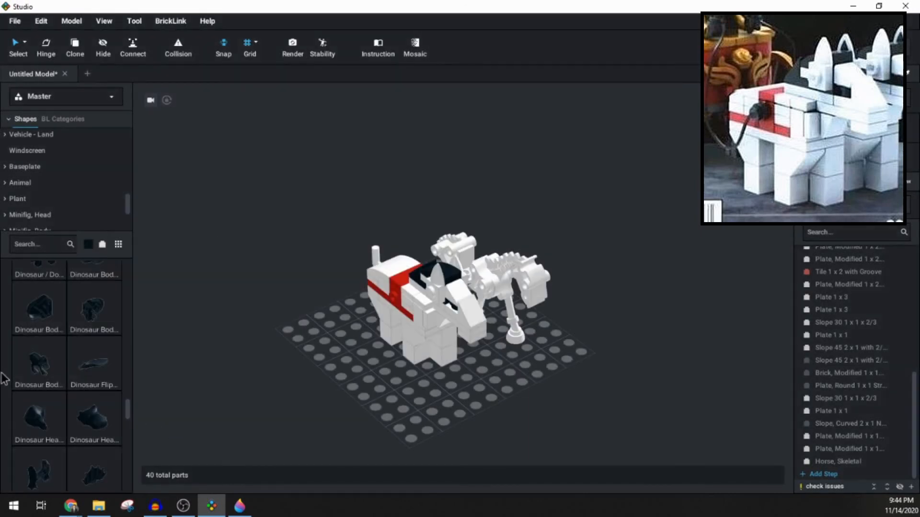
pyautogui.scroll(-8, 4, 372)
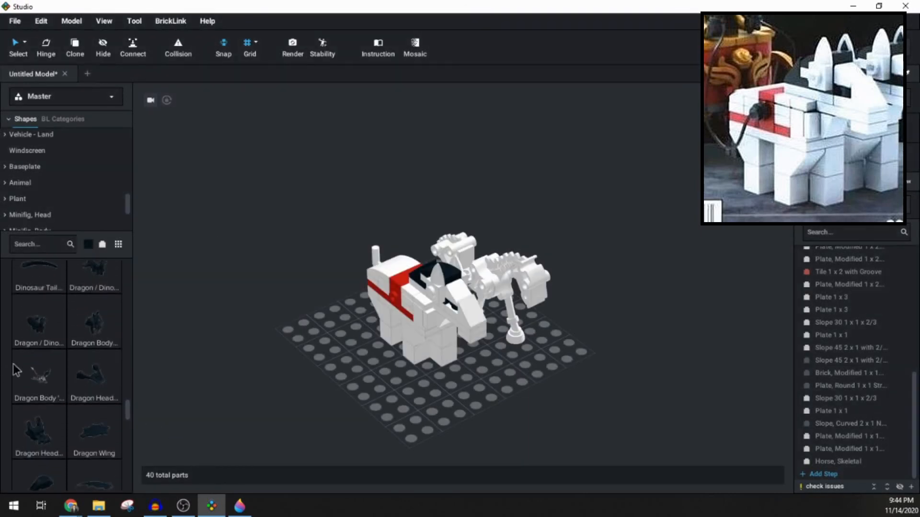
pyautogui.scroll(-6, 6, 371)
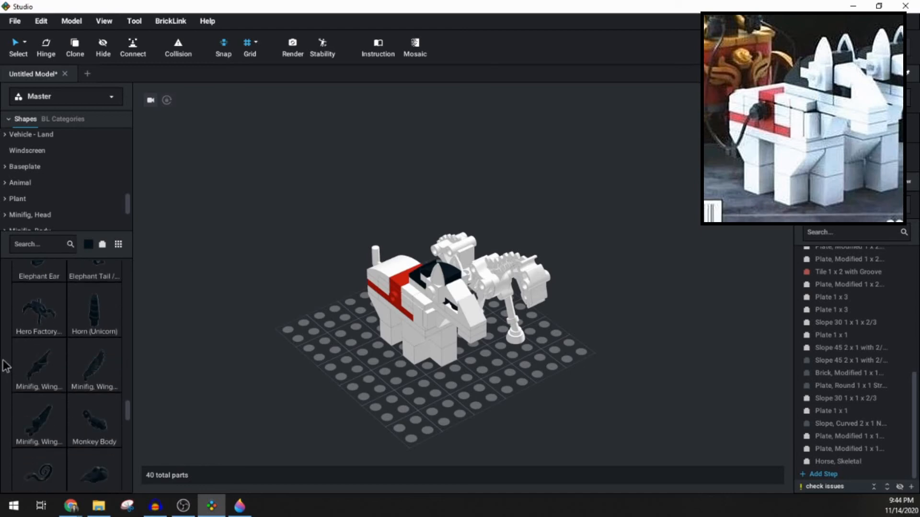
pyautogui.scroll(-8, 6, 369)
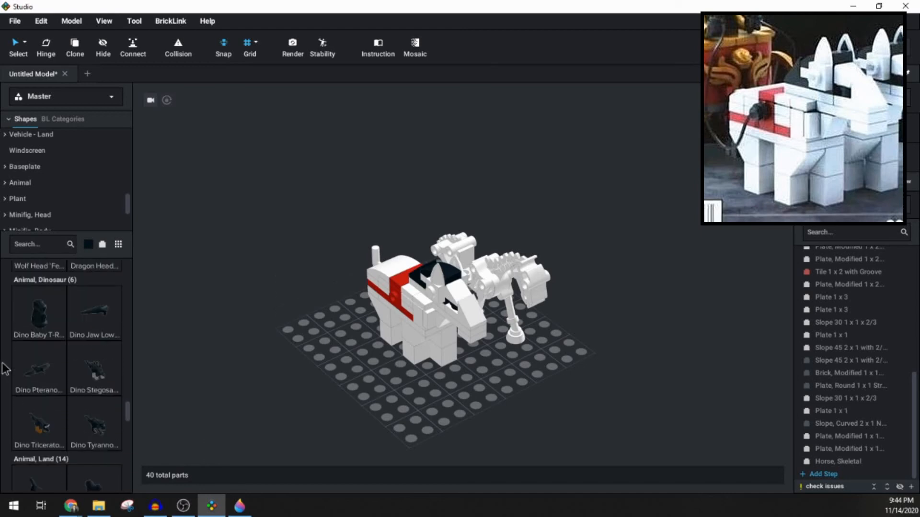
pyautogui.scroll(-4, 4, 370)
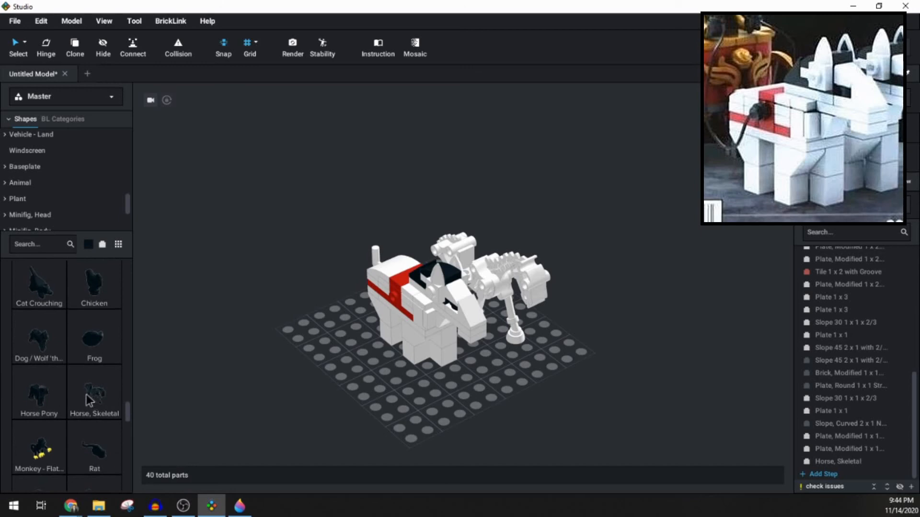
pyautogui.scroll(1, 84, 394)
pyautogui.scroll(-5, 11, 384)
pyautogui.scroll(-5, 3, 386)
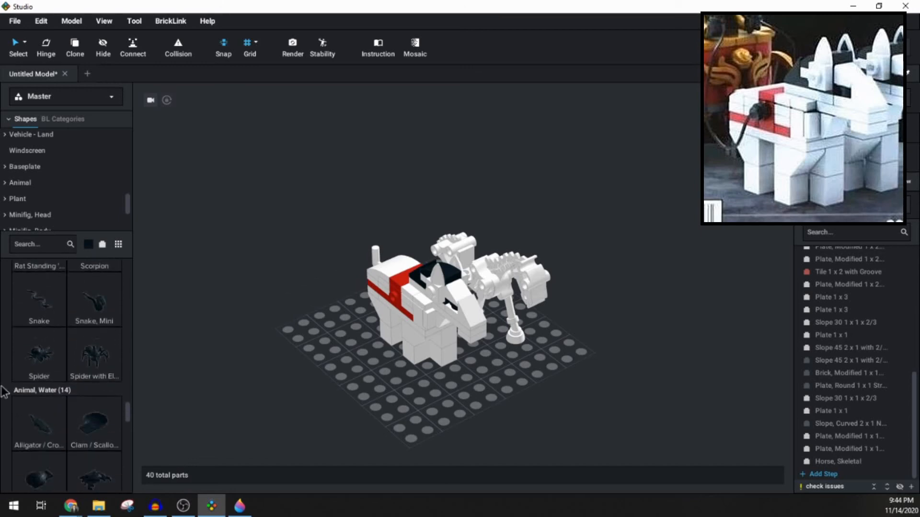
# Delete the white skeletal horse standing beside the brick-built horse.
pyautogui.moveTo(452, 380); pyautogui.dragTo(353, 423, button='right')
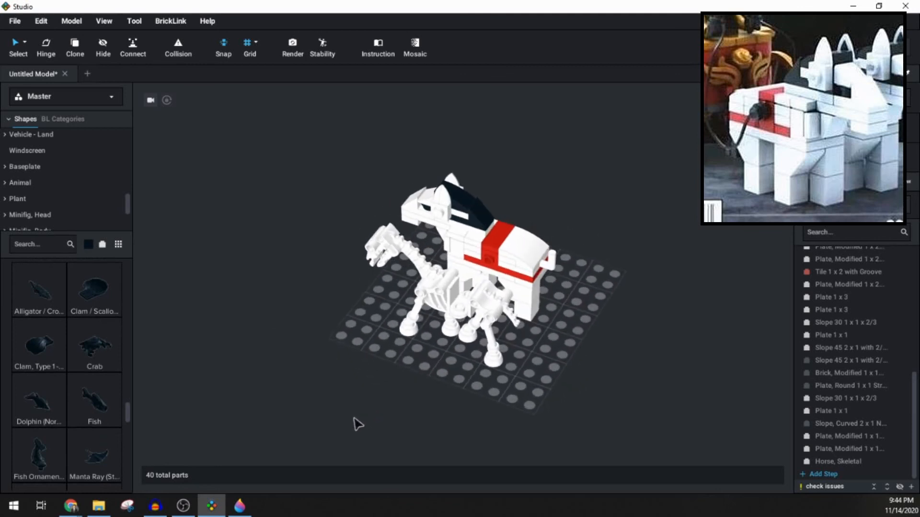
pyautogui.click(439, 289)
pyautogui.press('Delete')
pyautogui.moveTo(439, 288); pyautogui.dragTo(332, 398, button='right')
pyautogui.scroll(3, 354, 381)
# Switch to Paint 3D to examine the chariot box picture and compare it with the horse model in Studio.
pyautogui.click(248, 507)
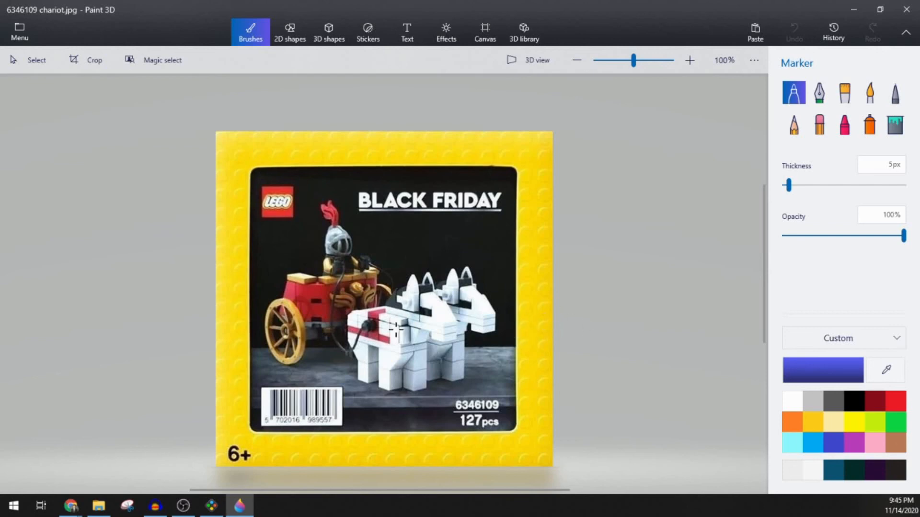
pyautogui.scroll(1, 395, 330)
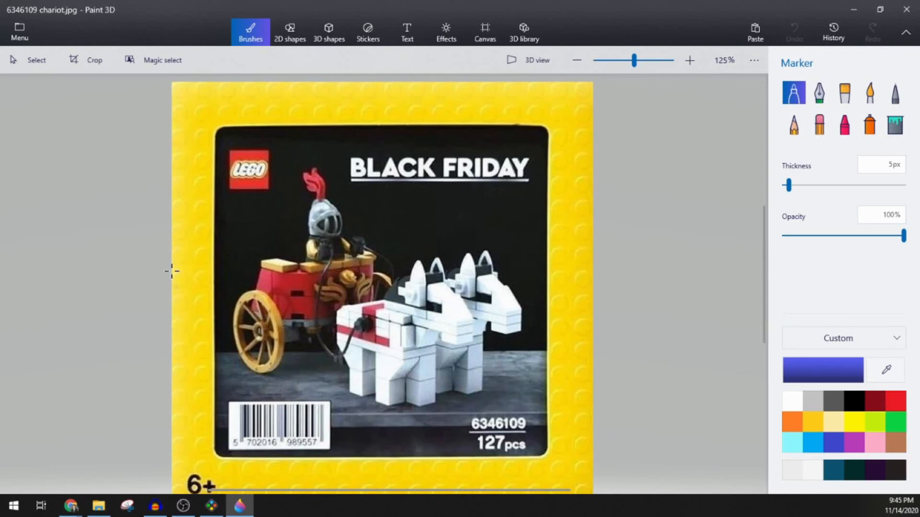
pyautogui.scroll(-1, 237, 347)
pyautogui.scroll(1, 255, 375)
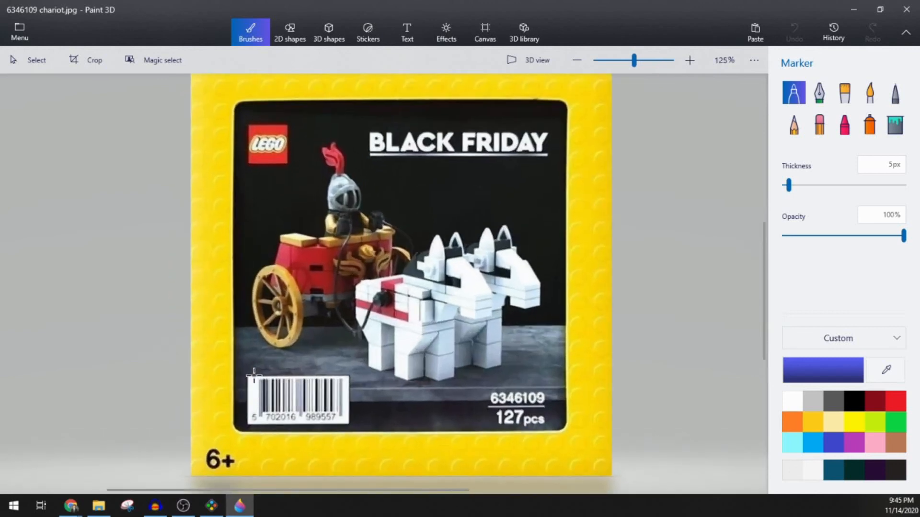
pyautogui.scroll(-1, 275, 358)
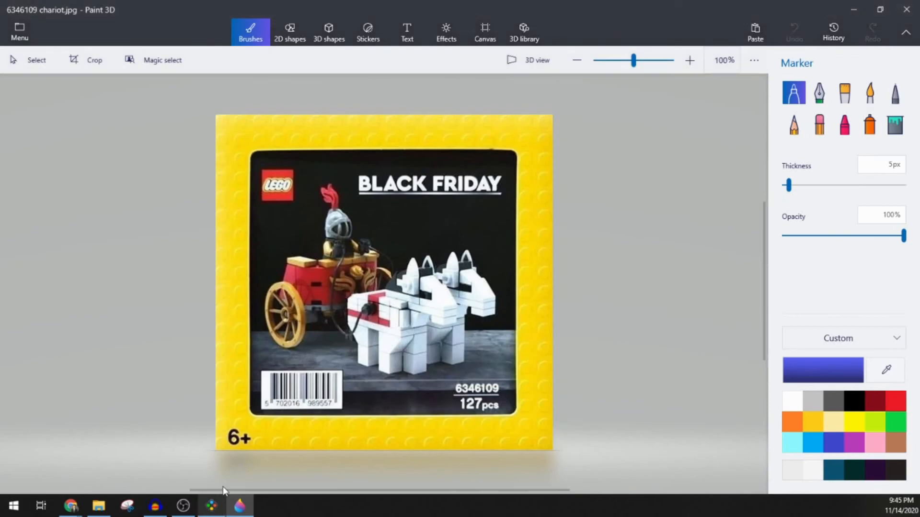
pyautogui.click(211, 505)
pyautogui.moveTo(337, 381)
pyautogui.mouseDown(button='right')
pyautogui.moveTo(323, 376)
pyautogui.moveTo(345, 374)
pyautogui.moveTo(345, 408)
pyautogui.mouseUp(button='right')
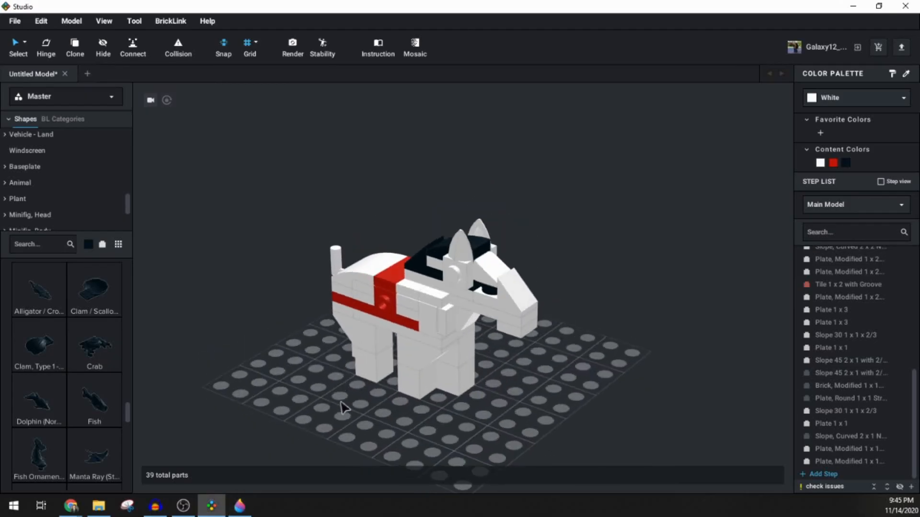
pyautogui.click(240, 505)
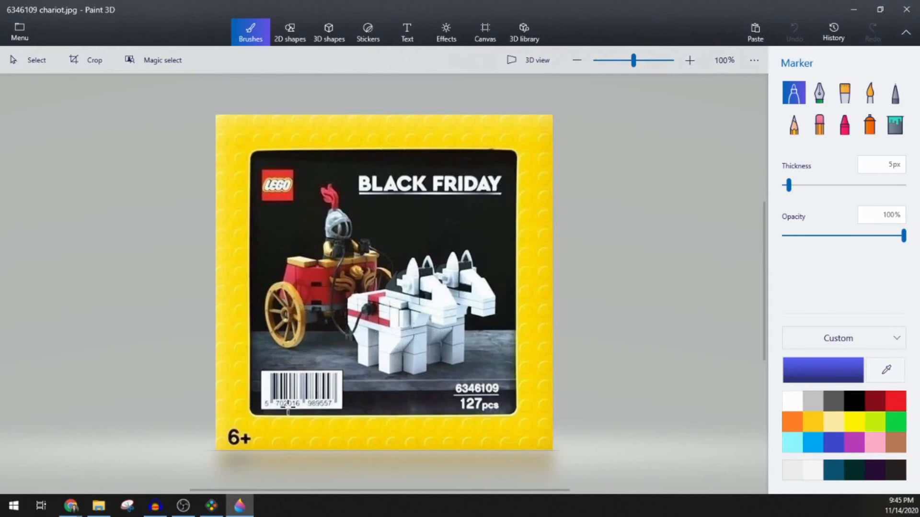
pyautogui.click(212, 506)
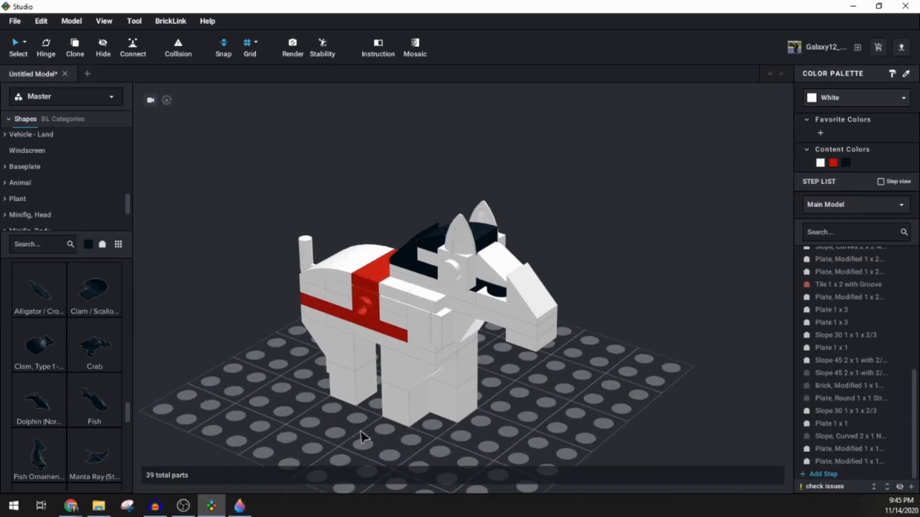
# Inspect the brick-built horse's head, front and red-striped side from several angles.
pyautogui.moveTo(360, 431); pyautogui.dragTo(392, 394, button='right')
pyautogui.scroll(-5, 398, 404)
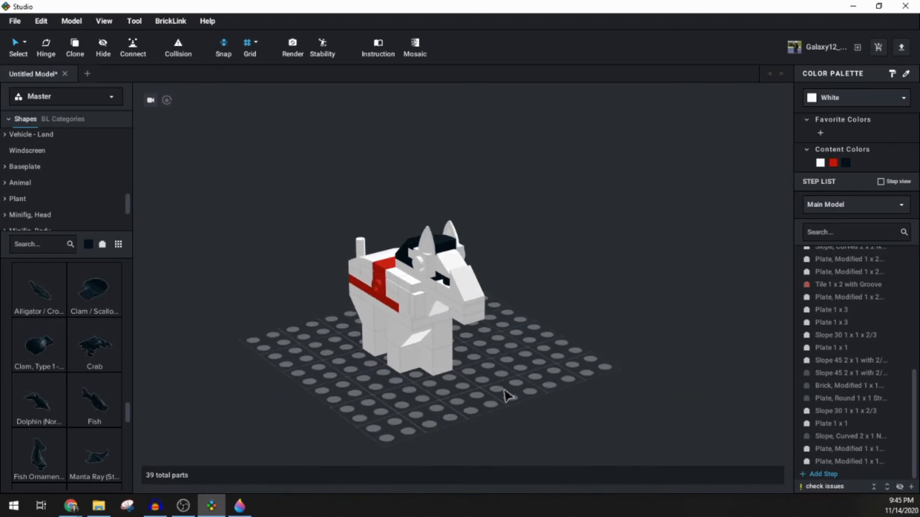
pyautogui.moveTo(504, 392); pyautogui.dragTo(521, 391, button='right')
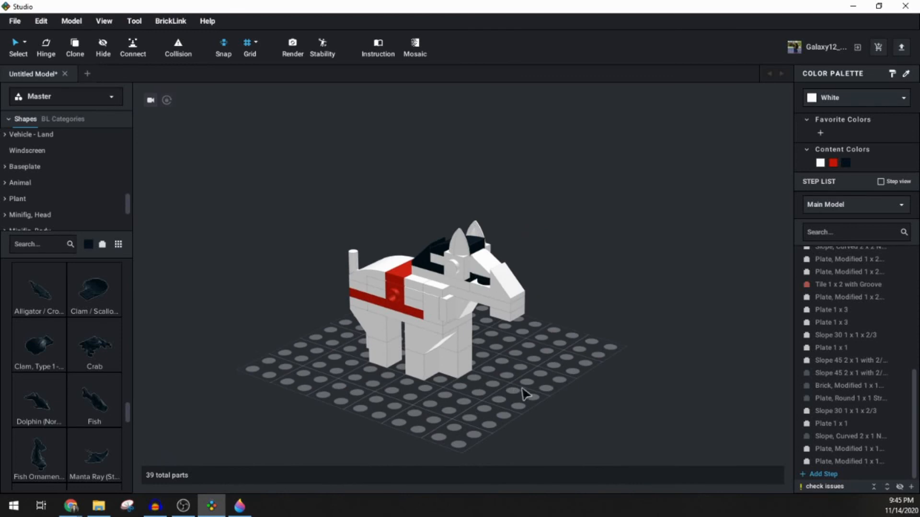
pyautogui.scroll(4, 493, 357)
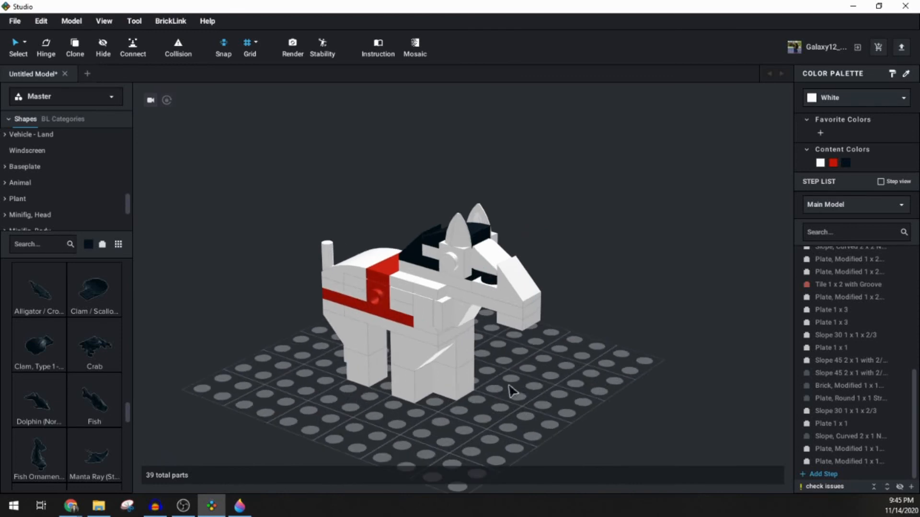
pyautogui.moveTo(509, 403); pyautogui.dragTo(540, 409, button='right')
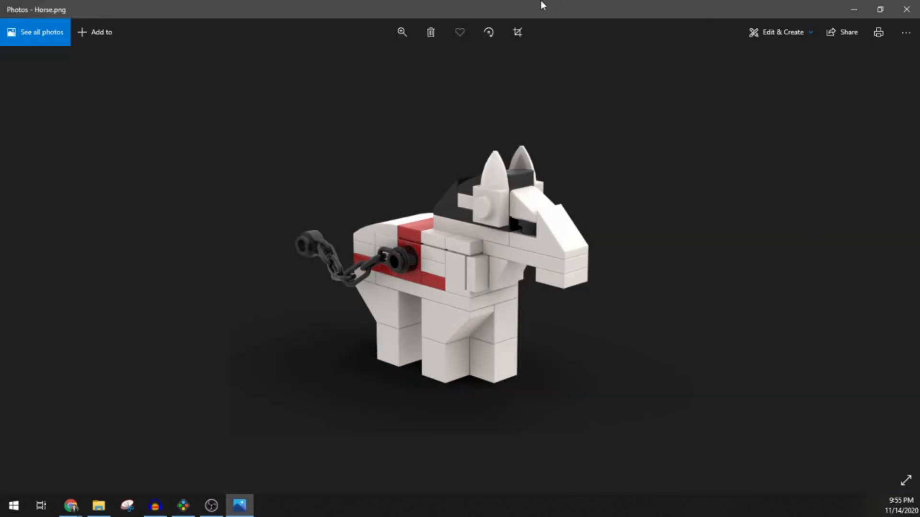
# Examine the rendered horse with its black chain in Horse.png up close and as a whole.
pyautogui.scroll(4, 457, 274)
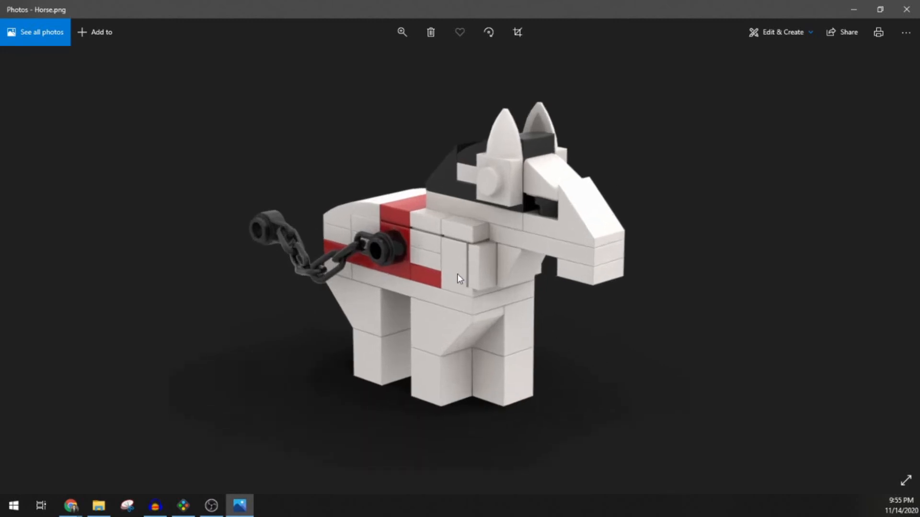
pyautogui.scroll(-4, 470, 283)
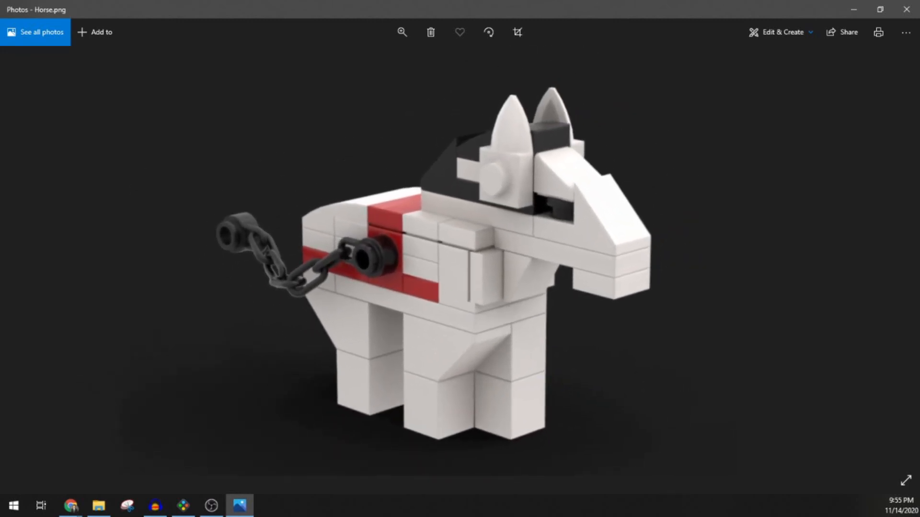
pyautogui.scroll(-2, 549, 282)
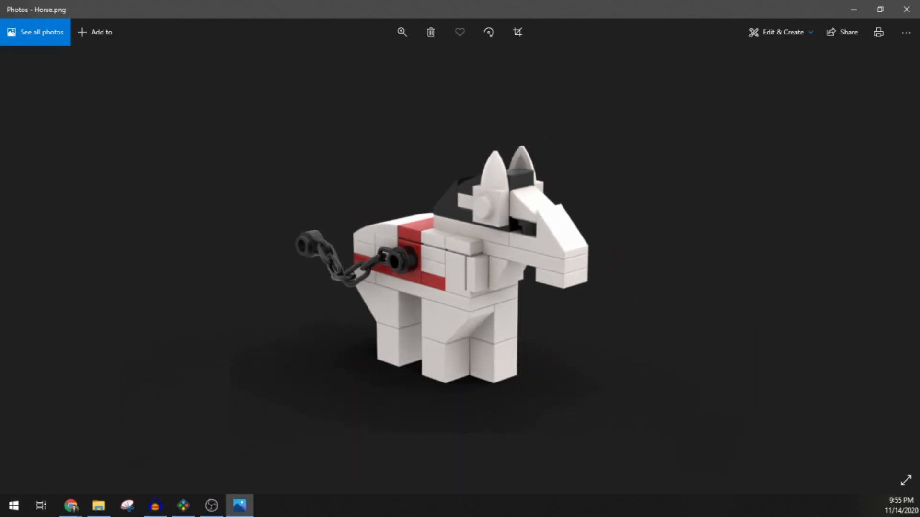